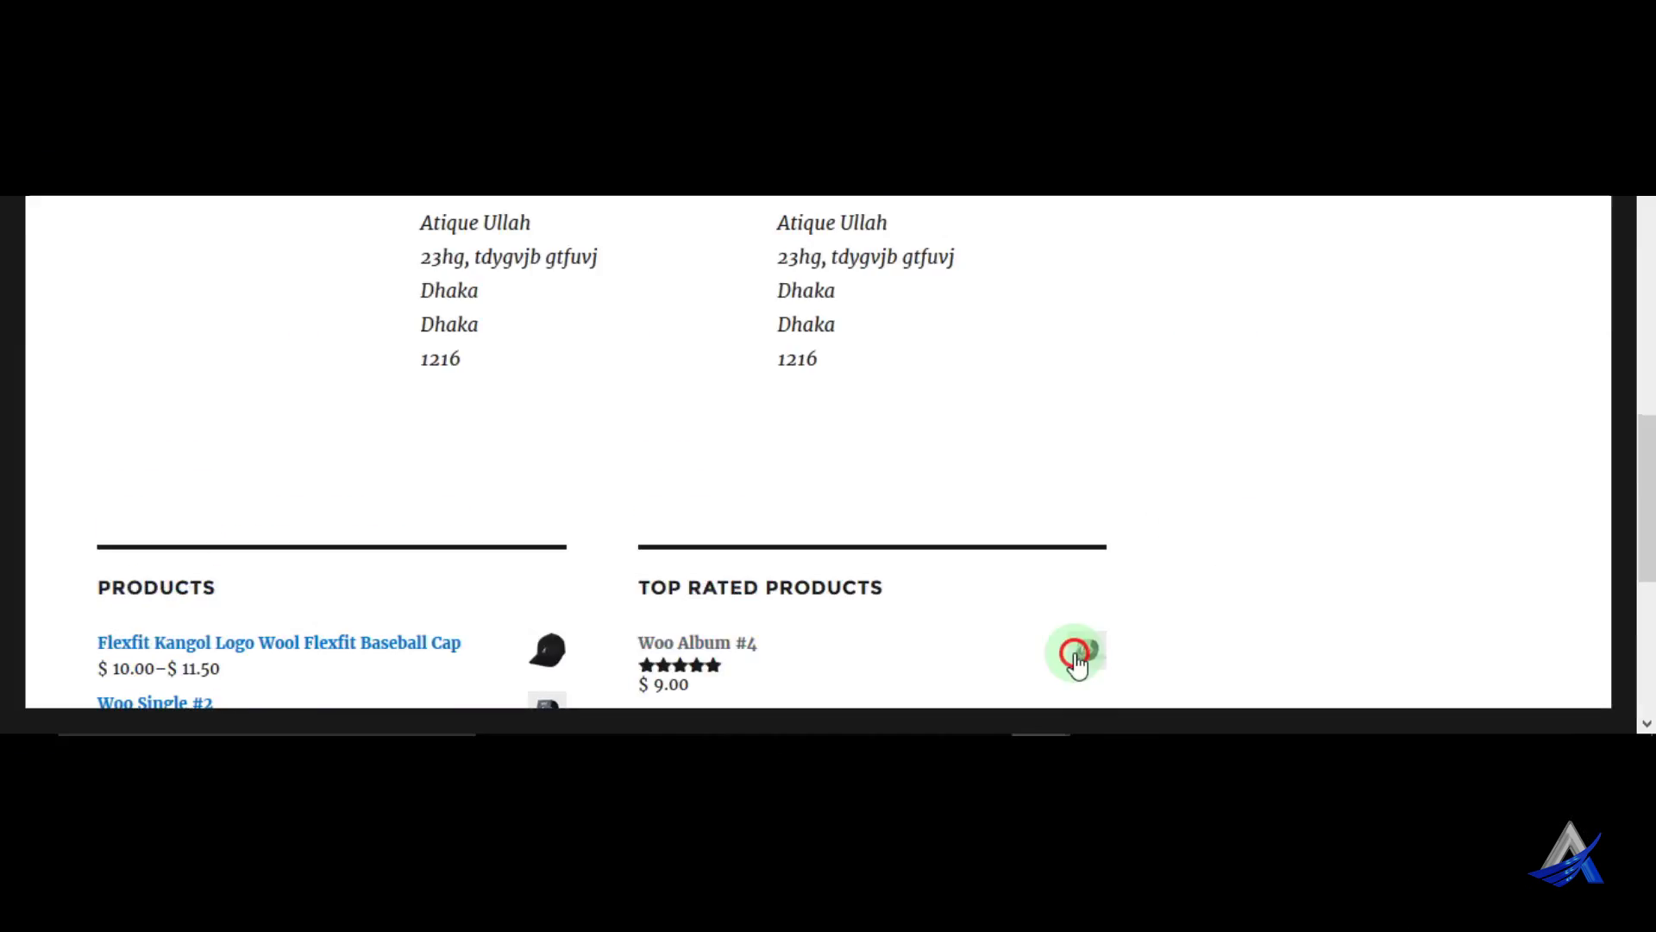
Review the customer's order page, including the order status, the Order Updates note, the order details and the addresses
scroll(731, 408, "up", 3)
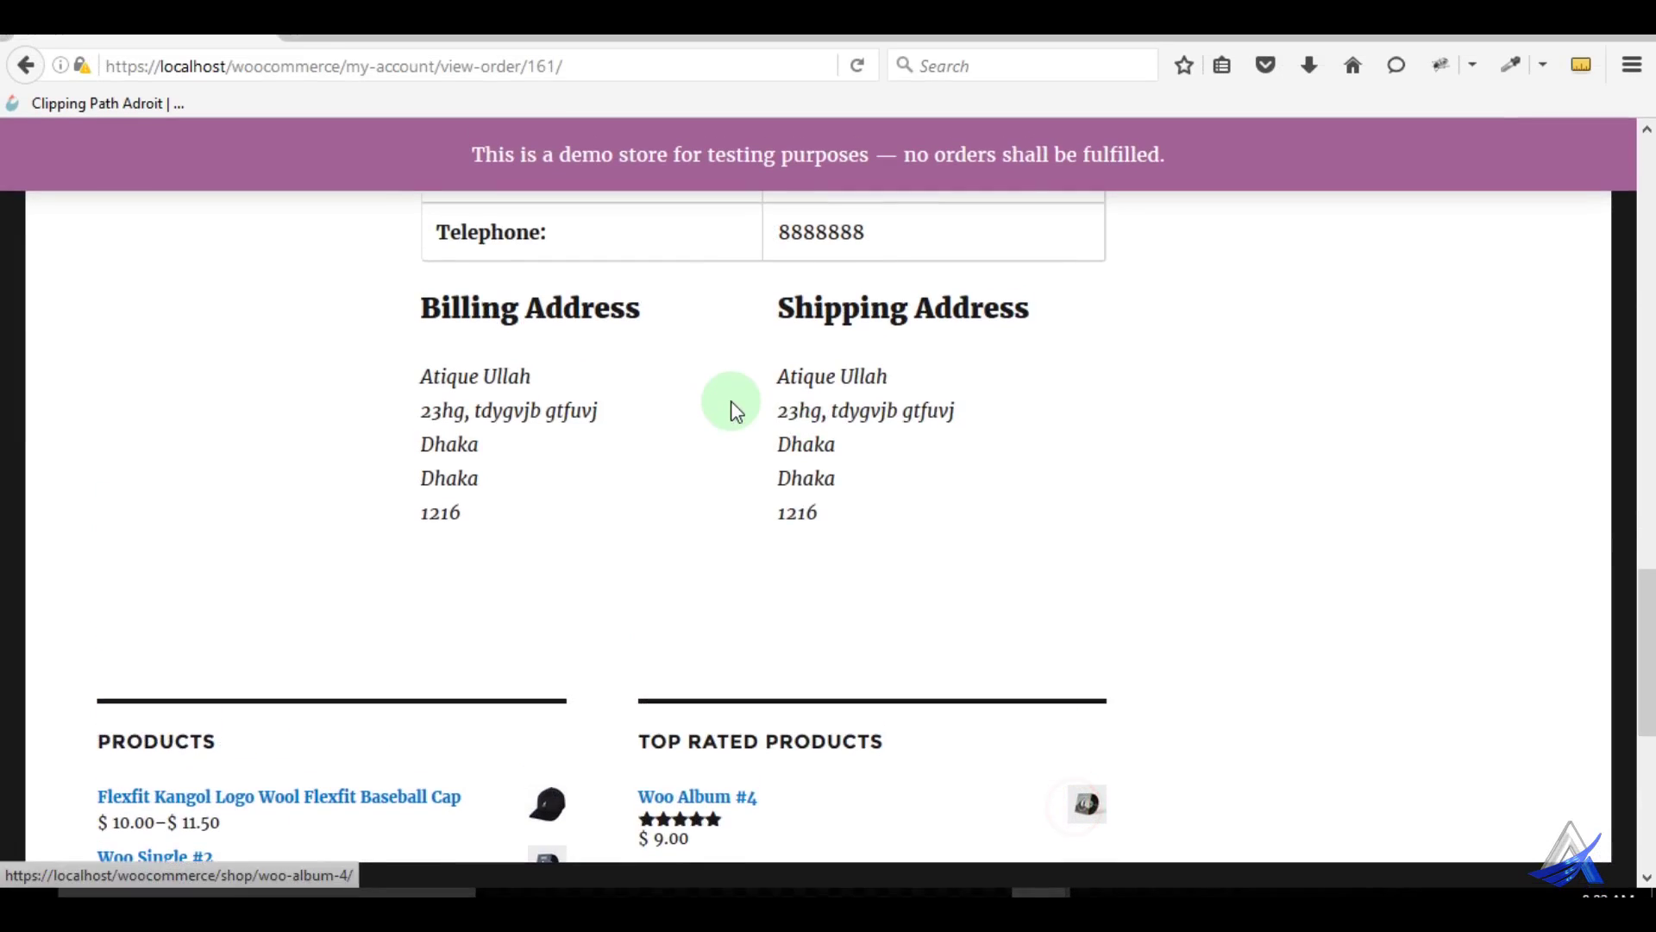
scroll(731, 409, "up", 10)
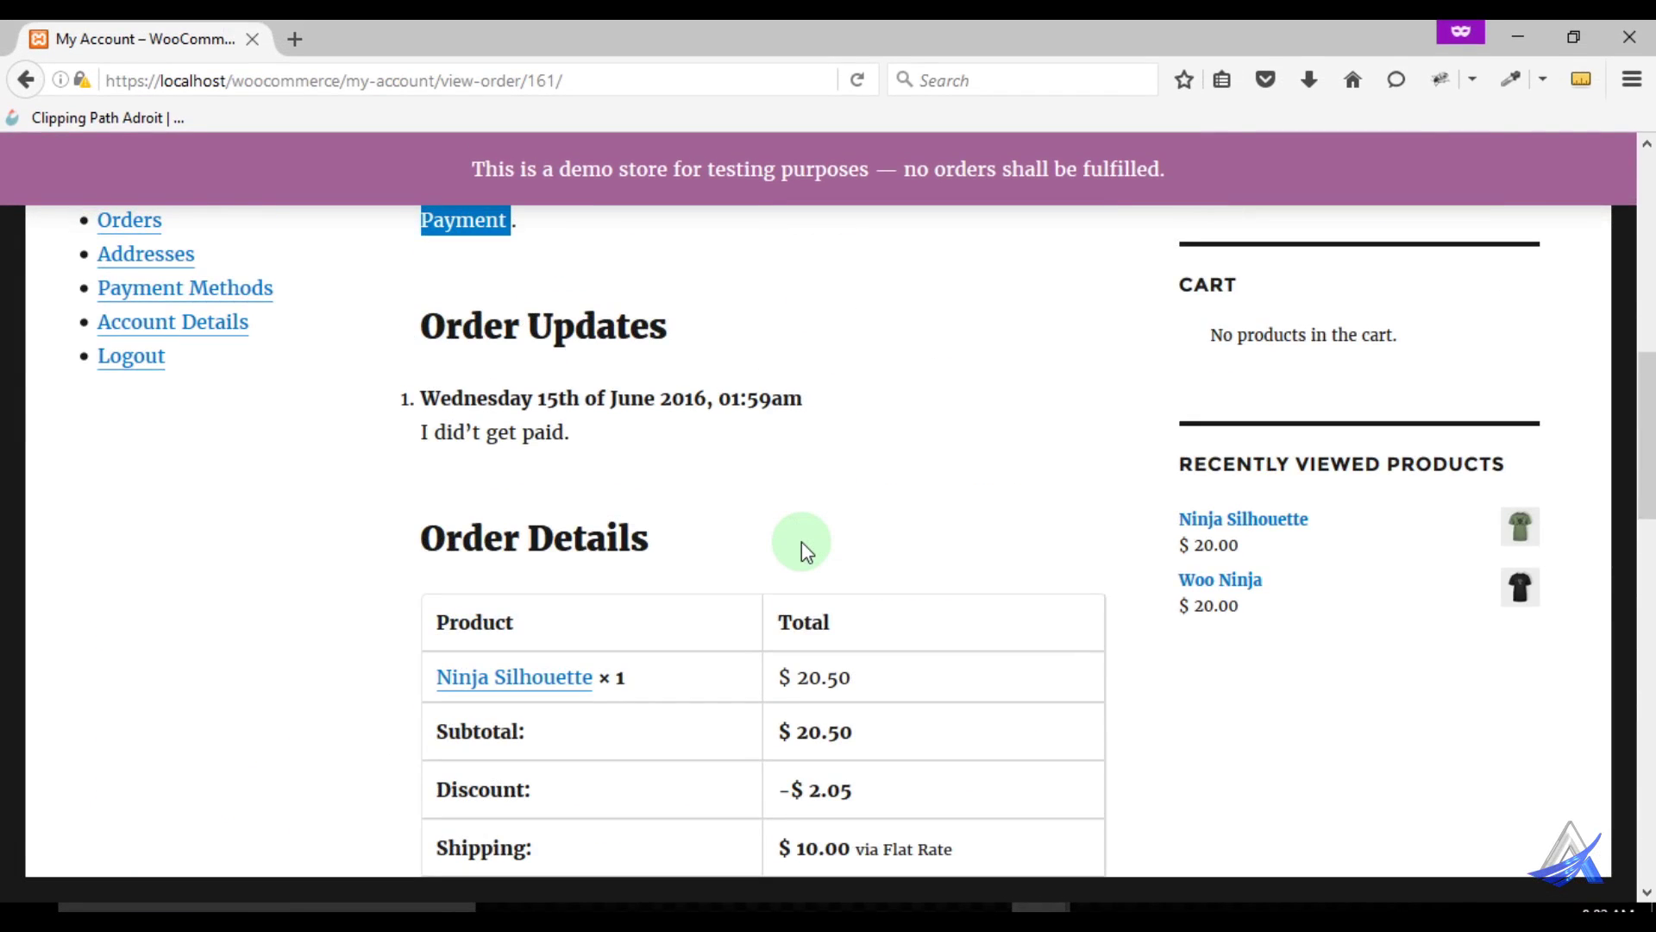
scroll(642, 458, "up", 5)
scroll(654, 458, "down", 5)
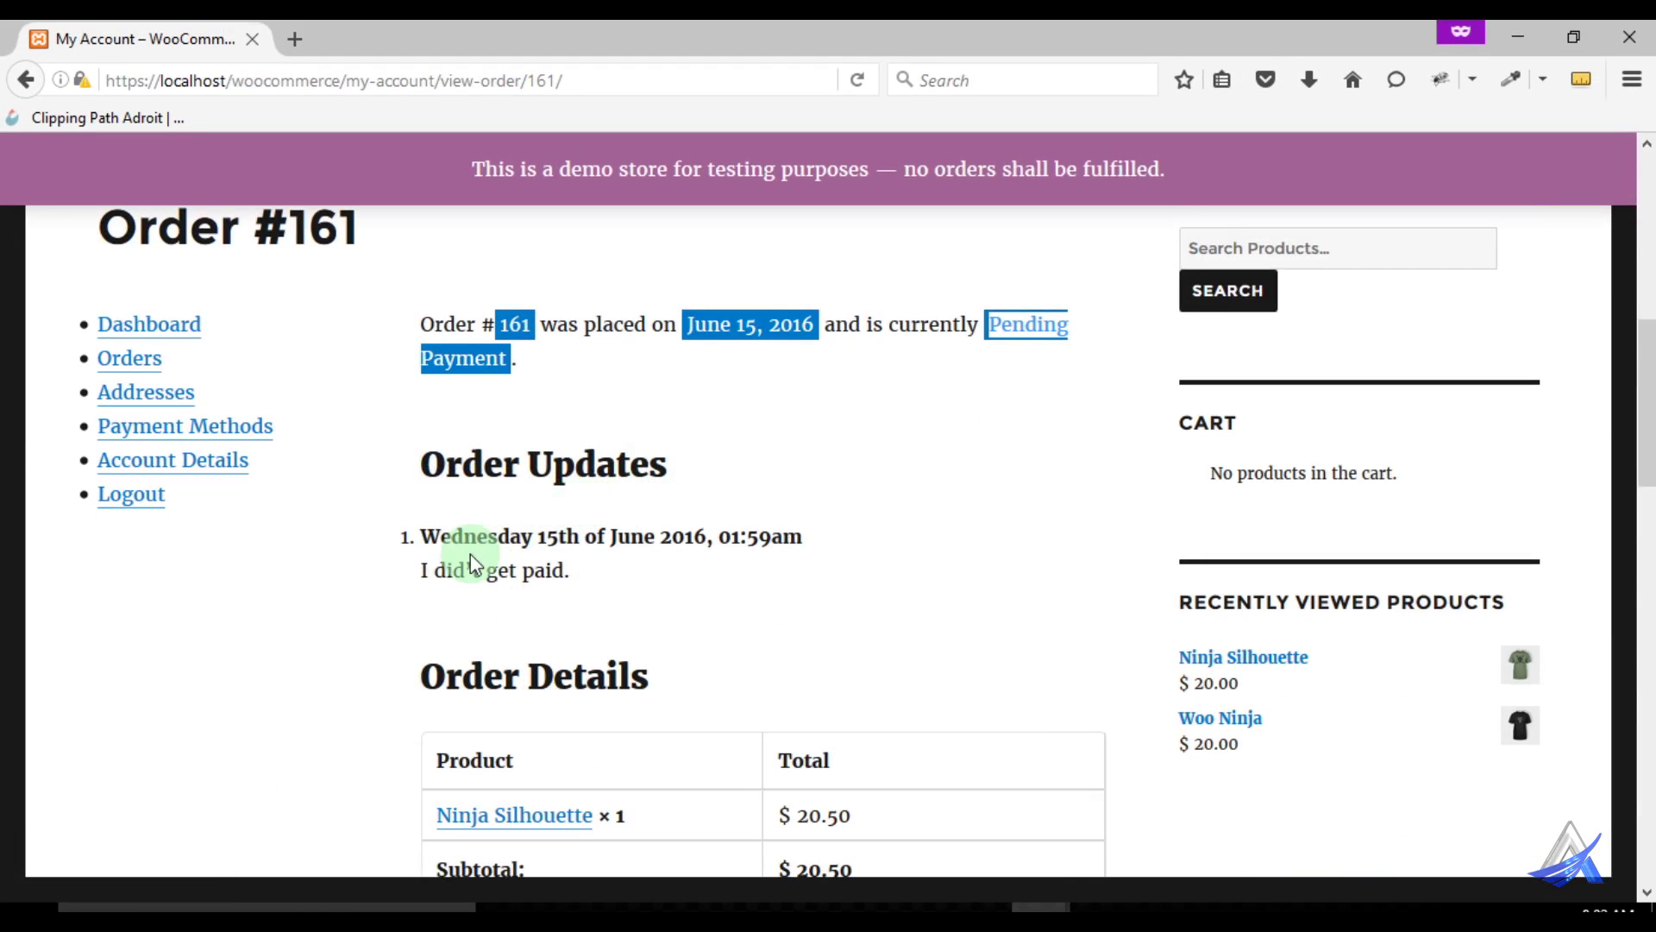
left_click_drag(420, 571, 594, 572)
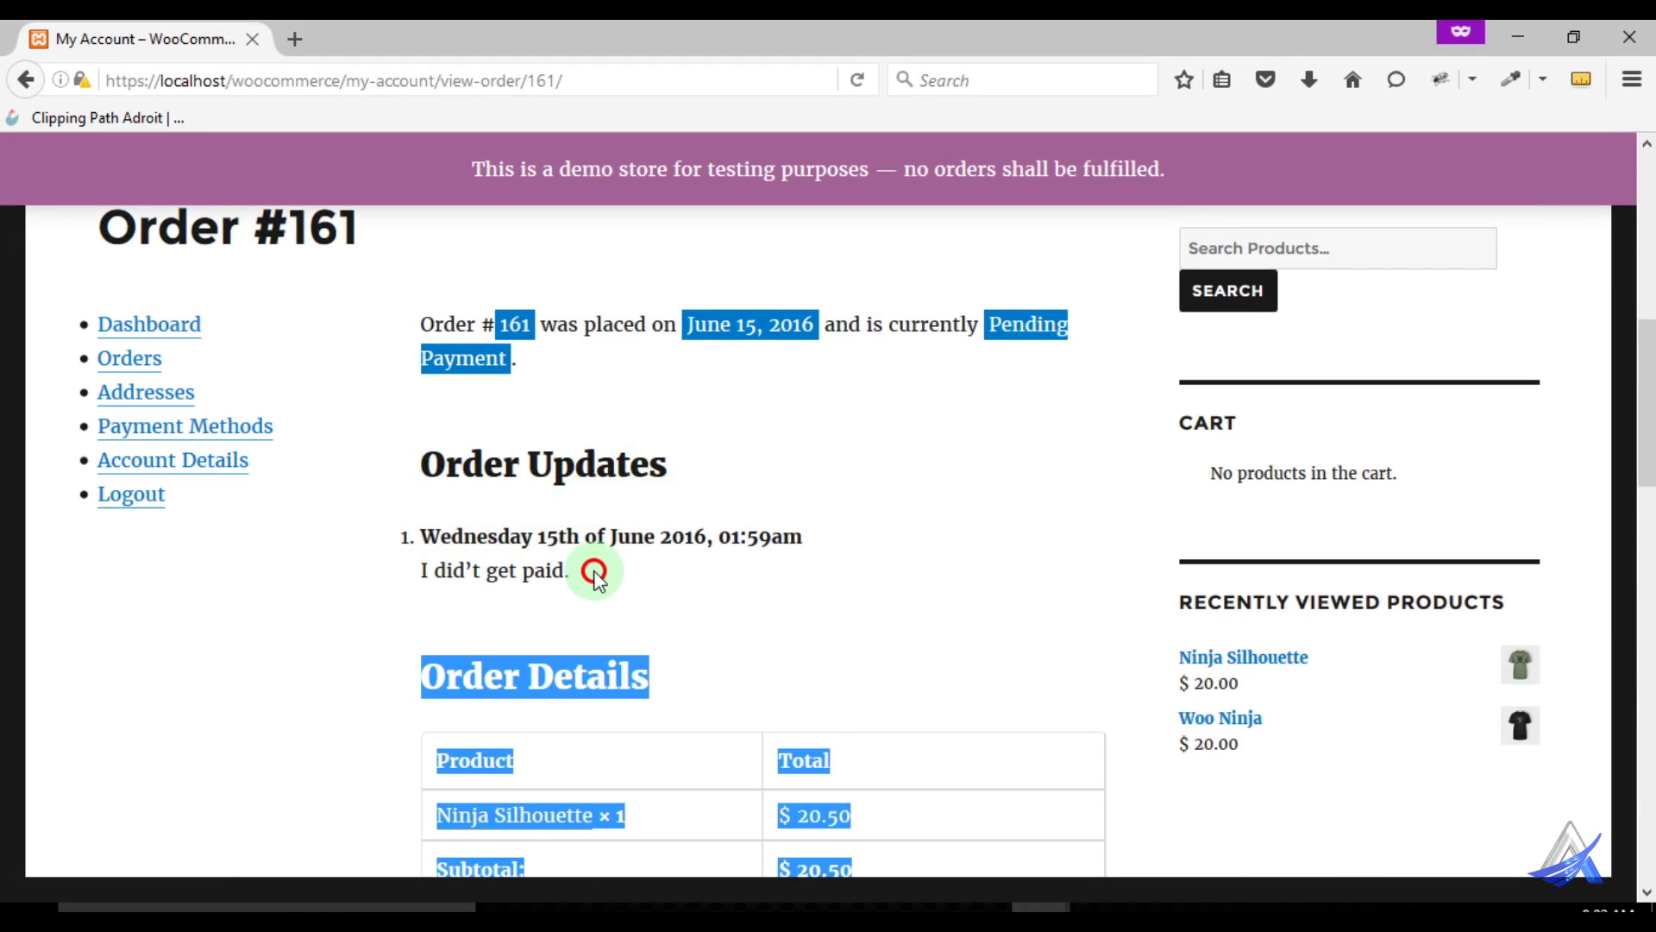
left_click(594, 572)
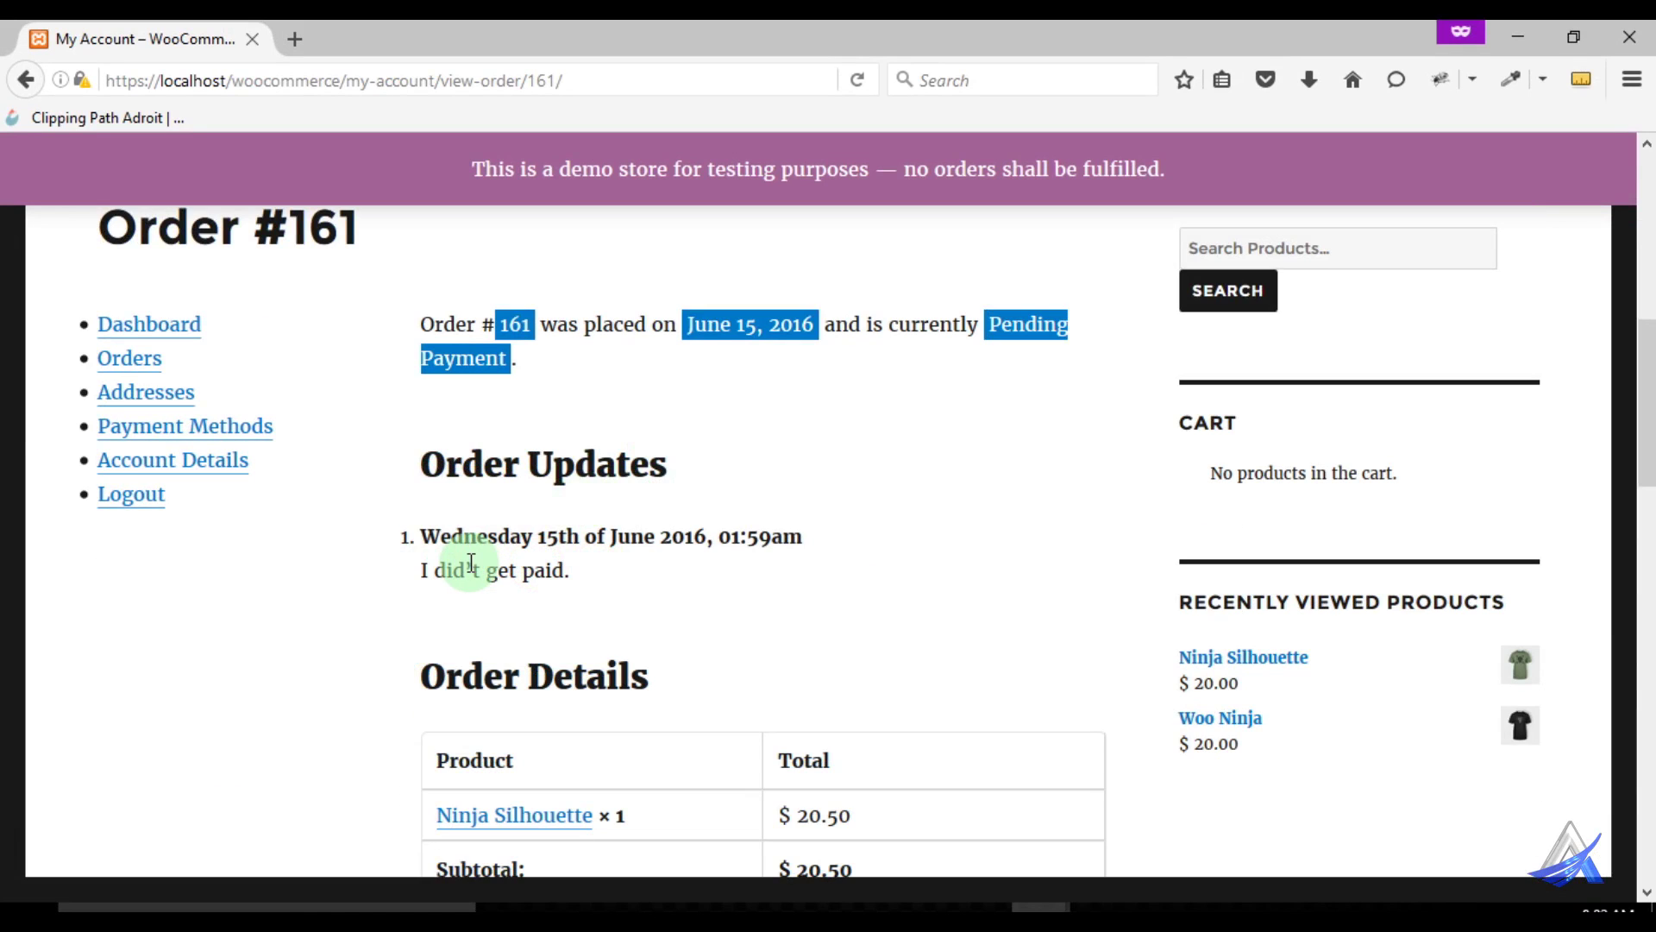
mouse_move(426, 566)
left_mouse_down()
mouse_move(573, 581)
mouse_move(554, 562)
mouse_move(417, 566)
left_mouse_up()
left_click(534, 570)
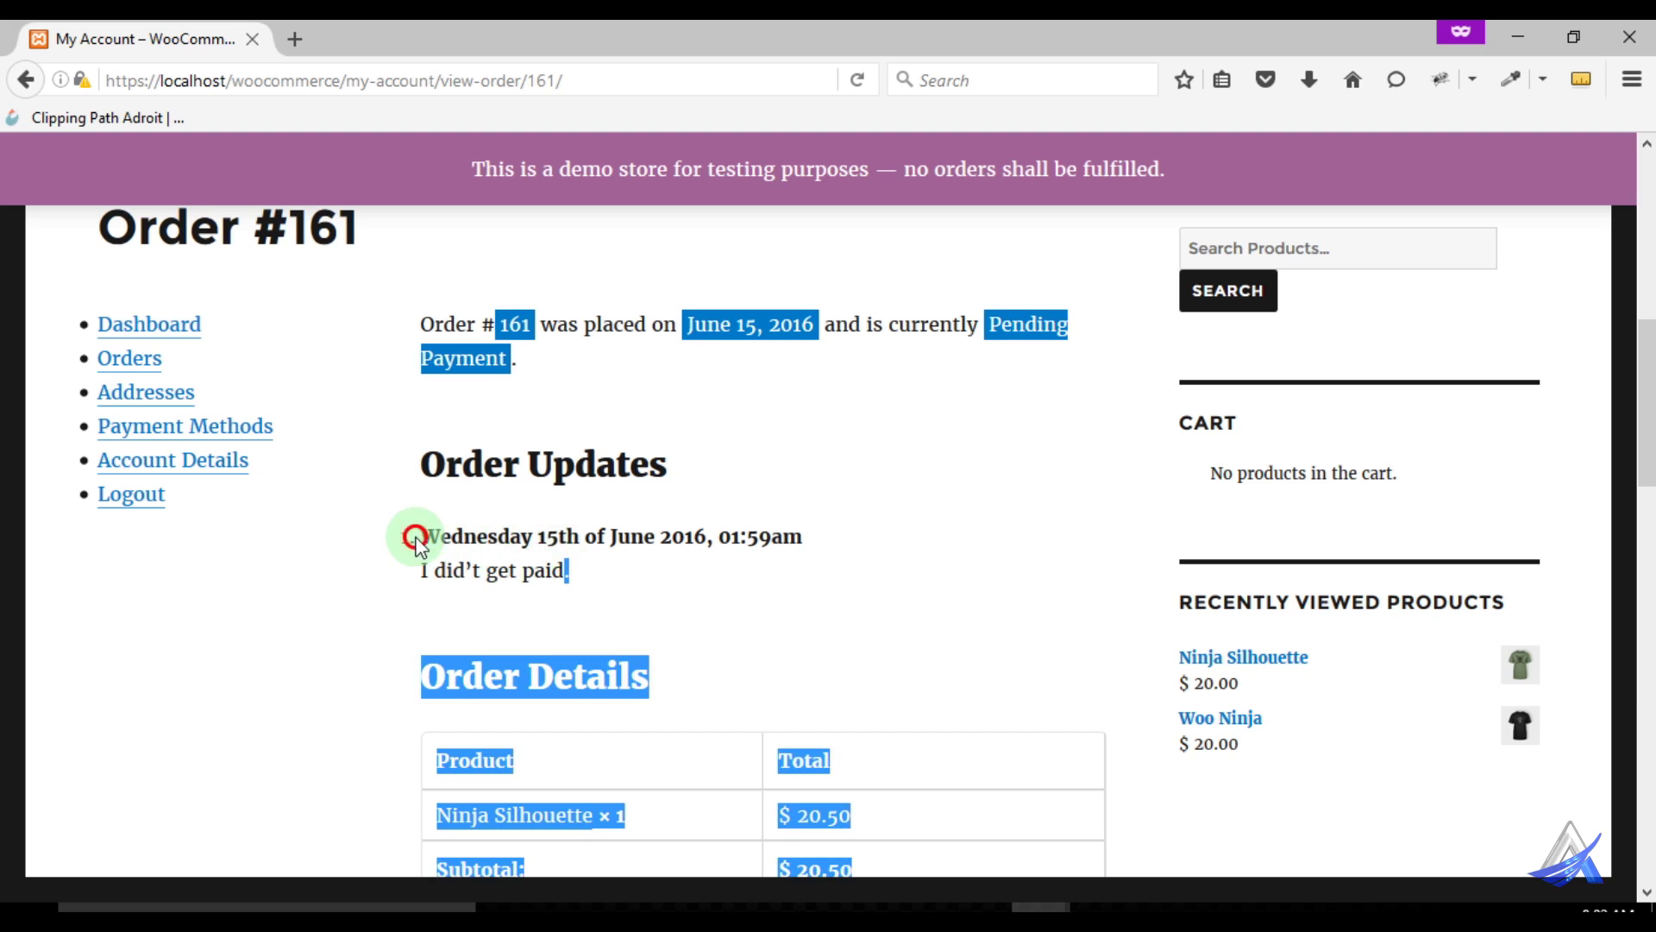
left_click_drag(783, 536, 530, 509)
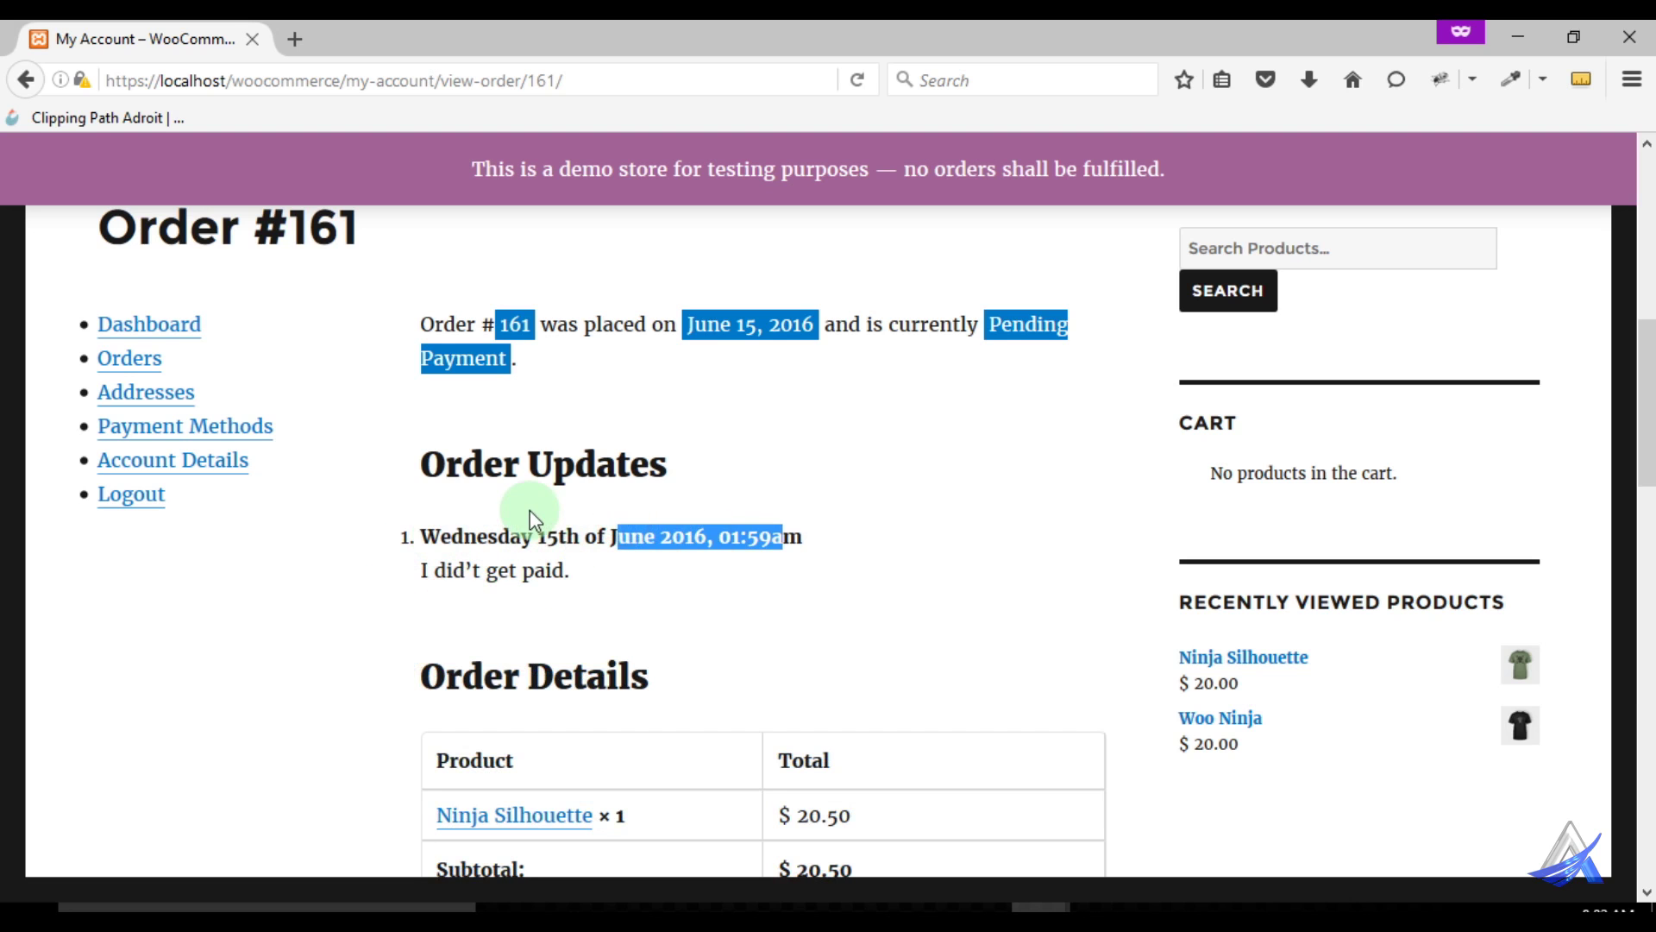
scroll(575, 498, "down", 5)
scroll(517, 530, "up", 8)
left_click(440, 599)
left_click_drag(440, 600, 655, 613)
scroll(678, 625, "down", 3)
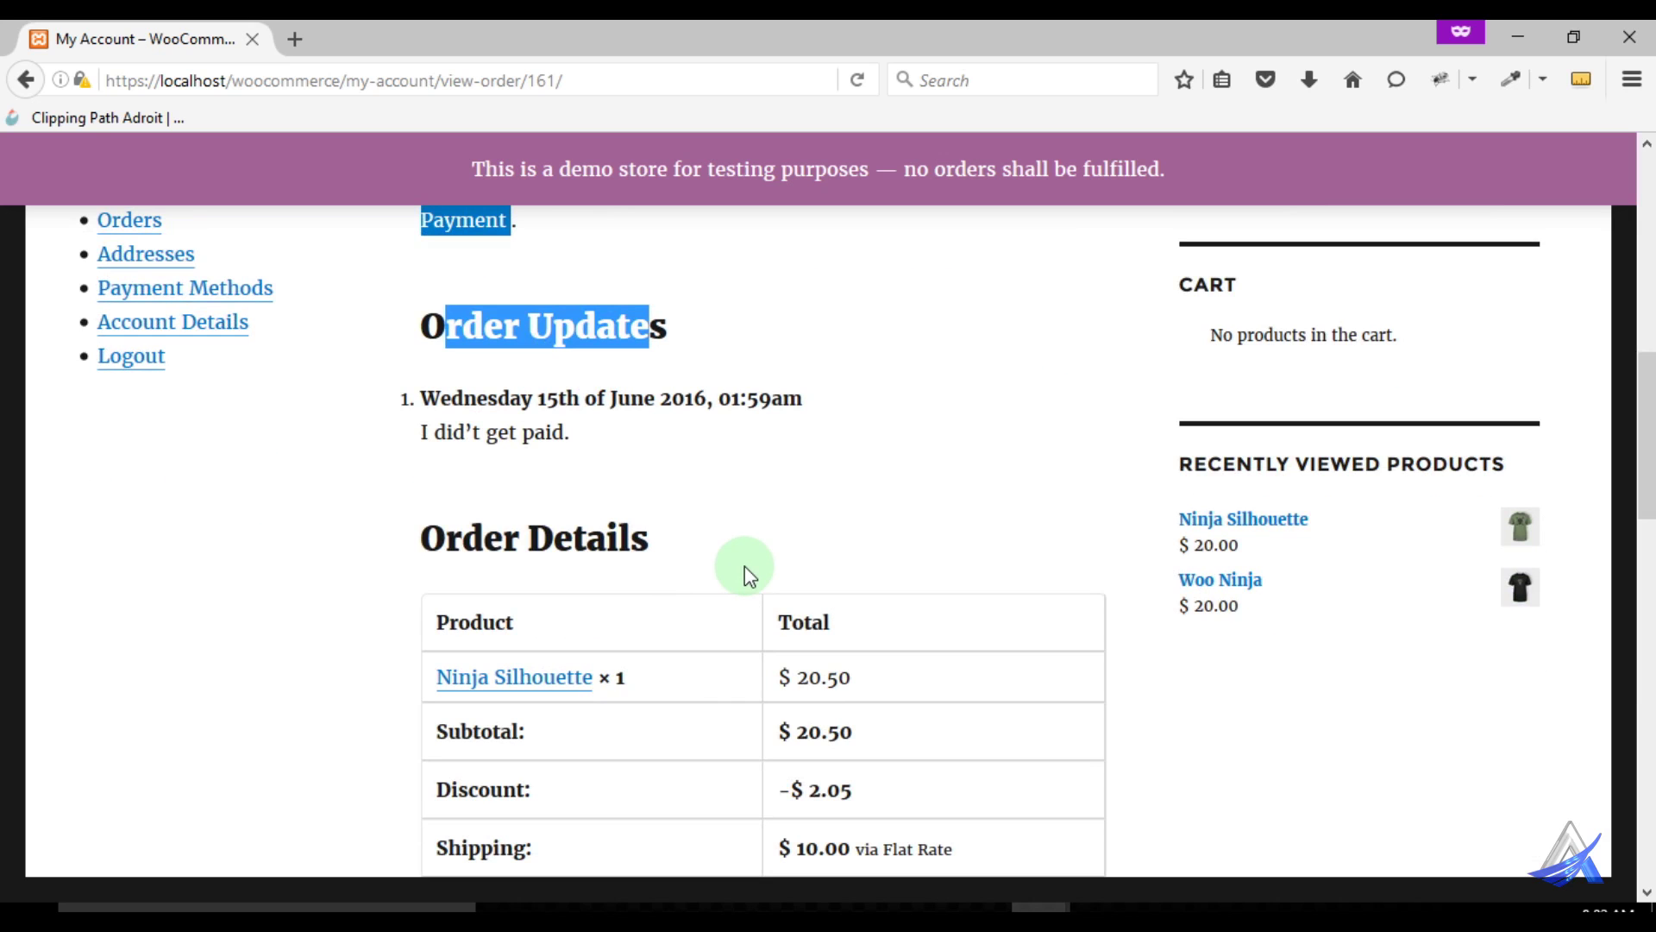
Switch to the store's admin browser window and look over the WooCommerce Orders list
mouse_move(1033, 910)
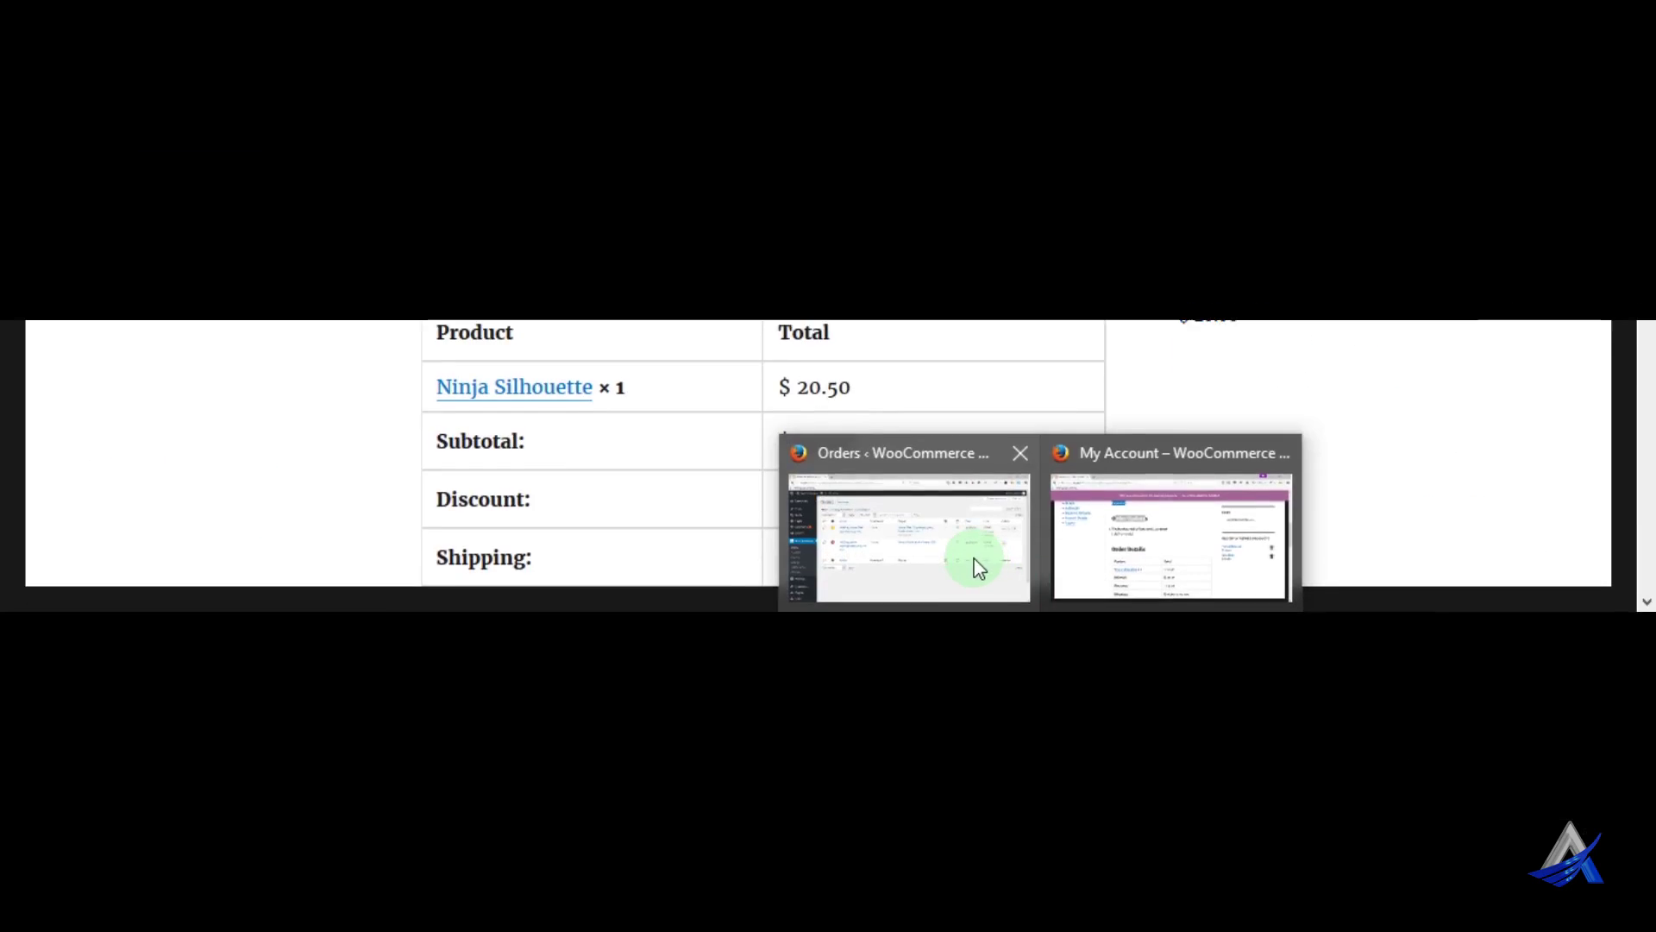
left_click(974, 858)
left_click(661, 753)
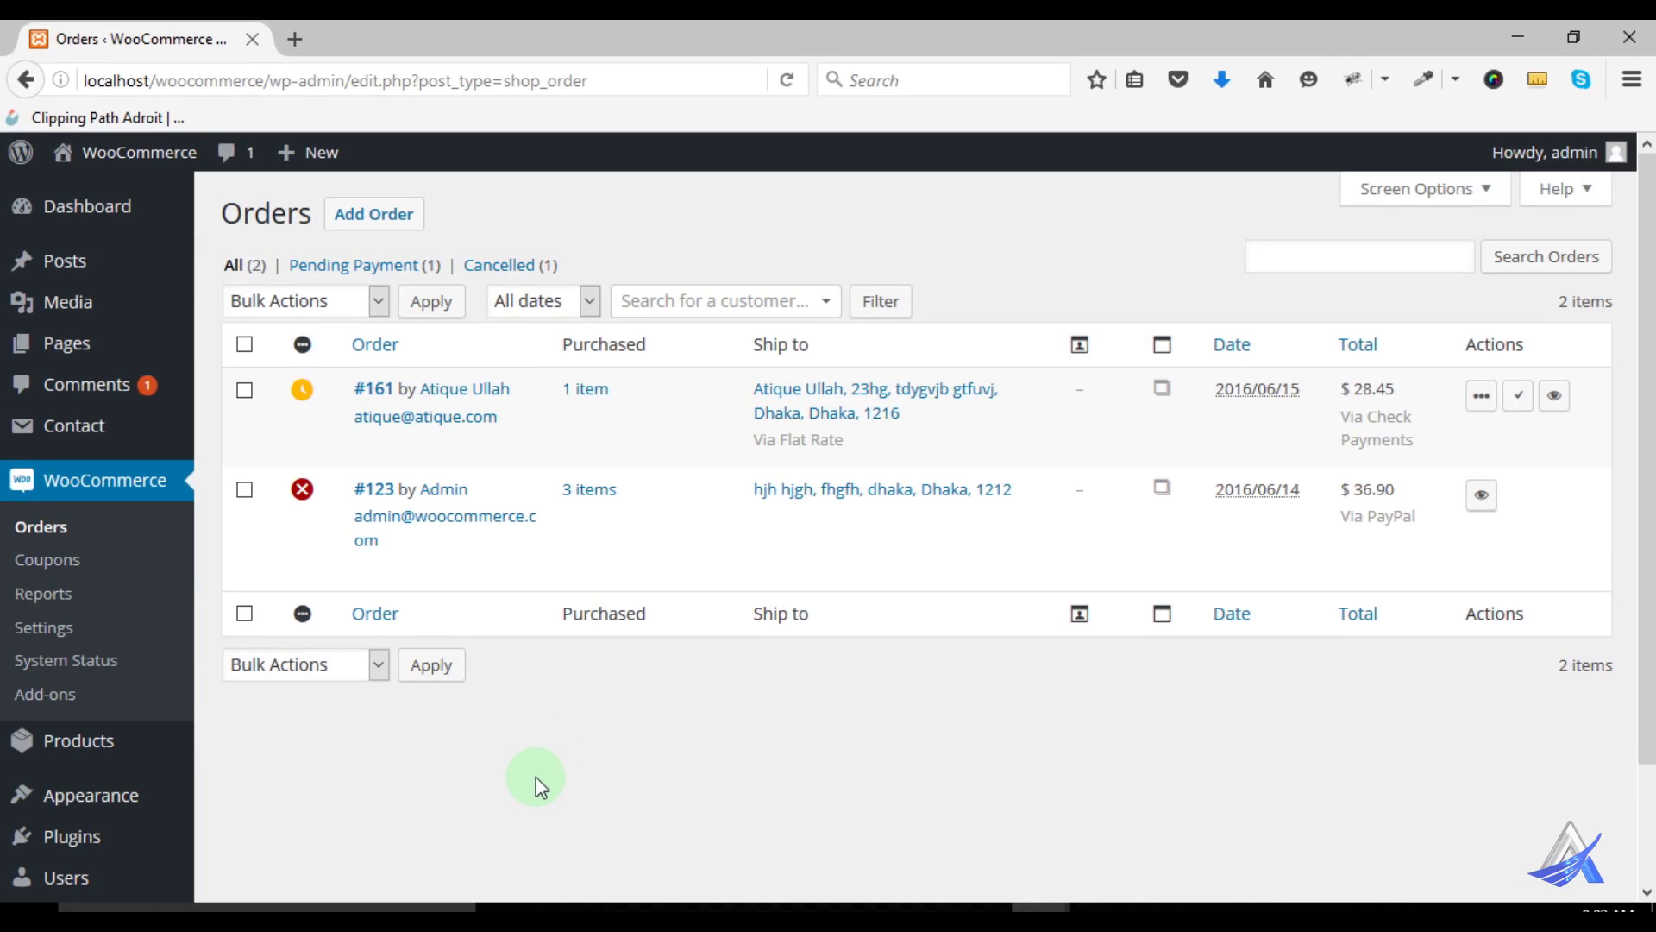
scroll(535, 776, "down", 3)
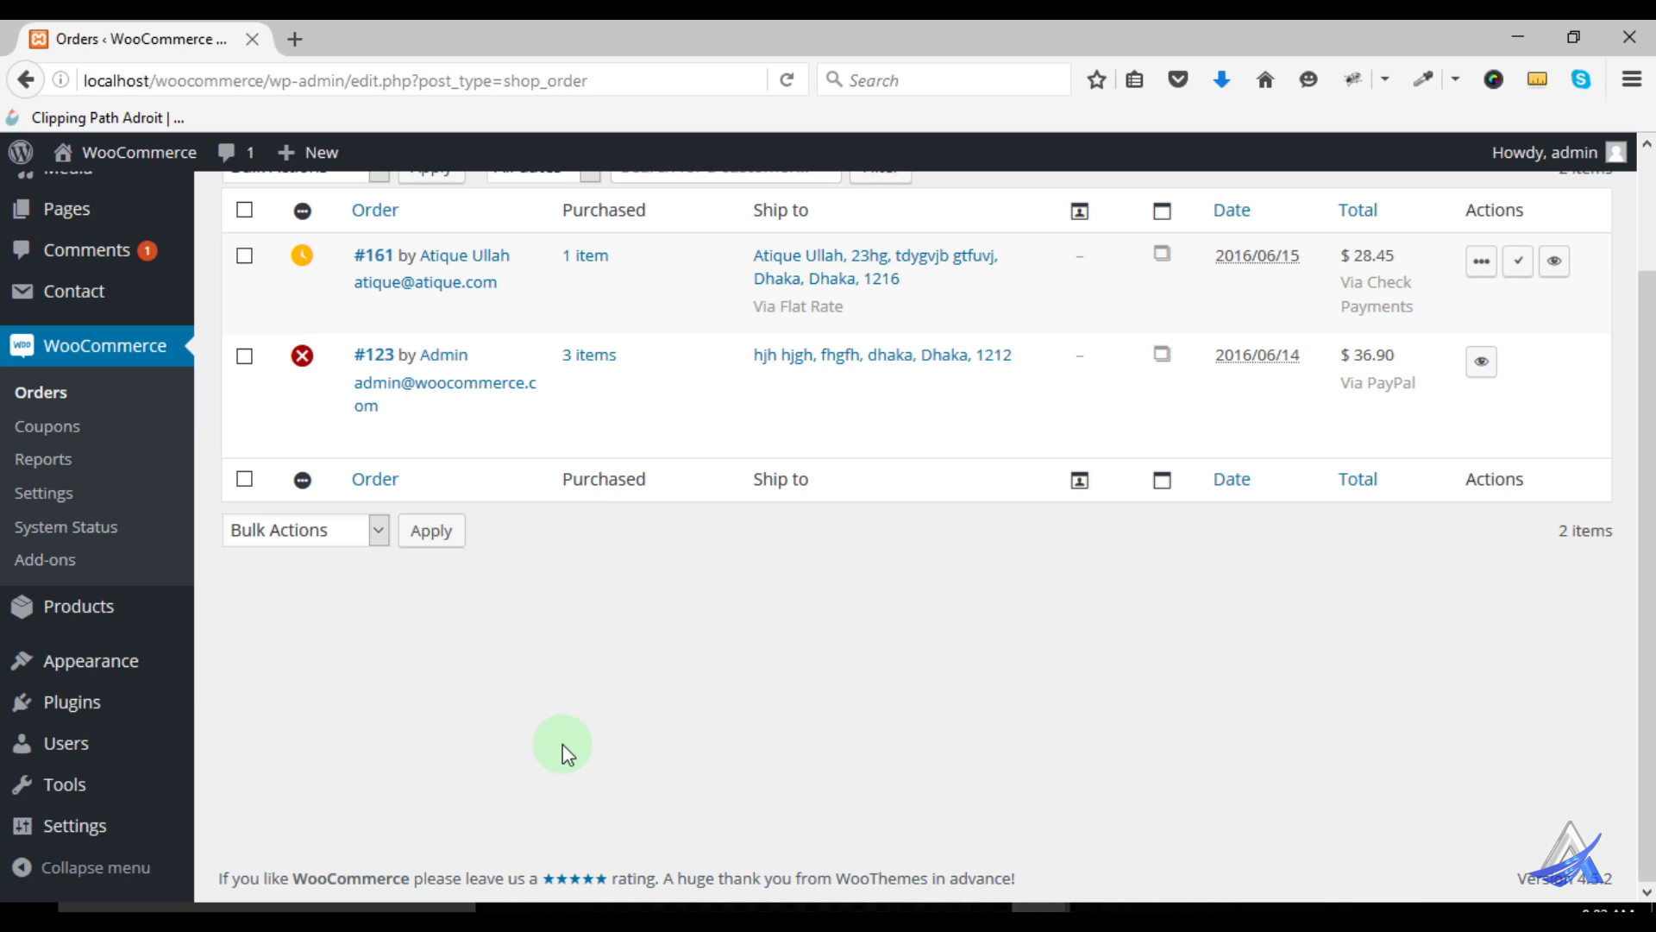
Open the WooCommerce Reports page and look over the Sales by date report for the last 7 days
left_click(58, 461)
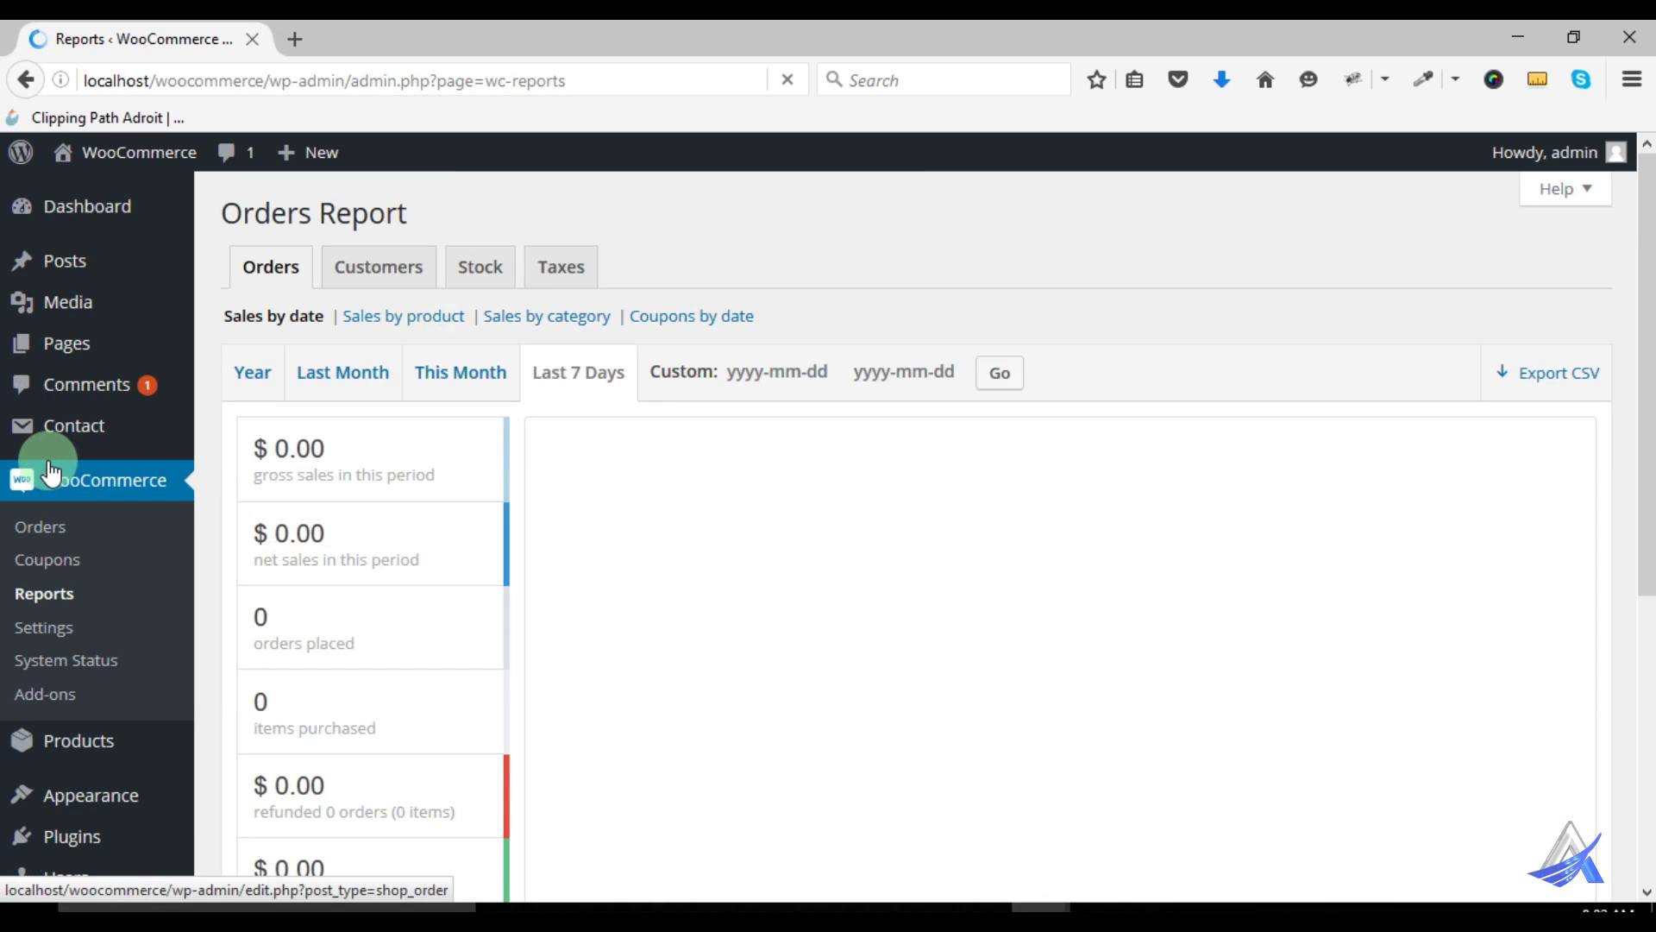
left_click(571, 491)
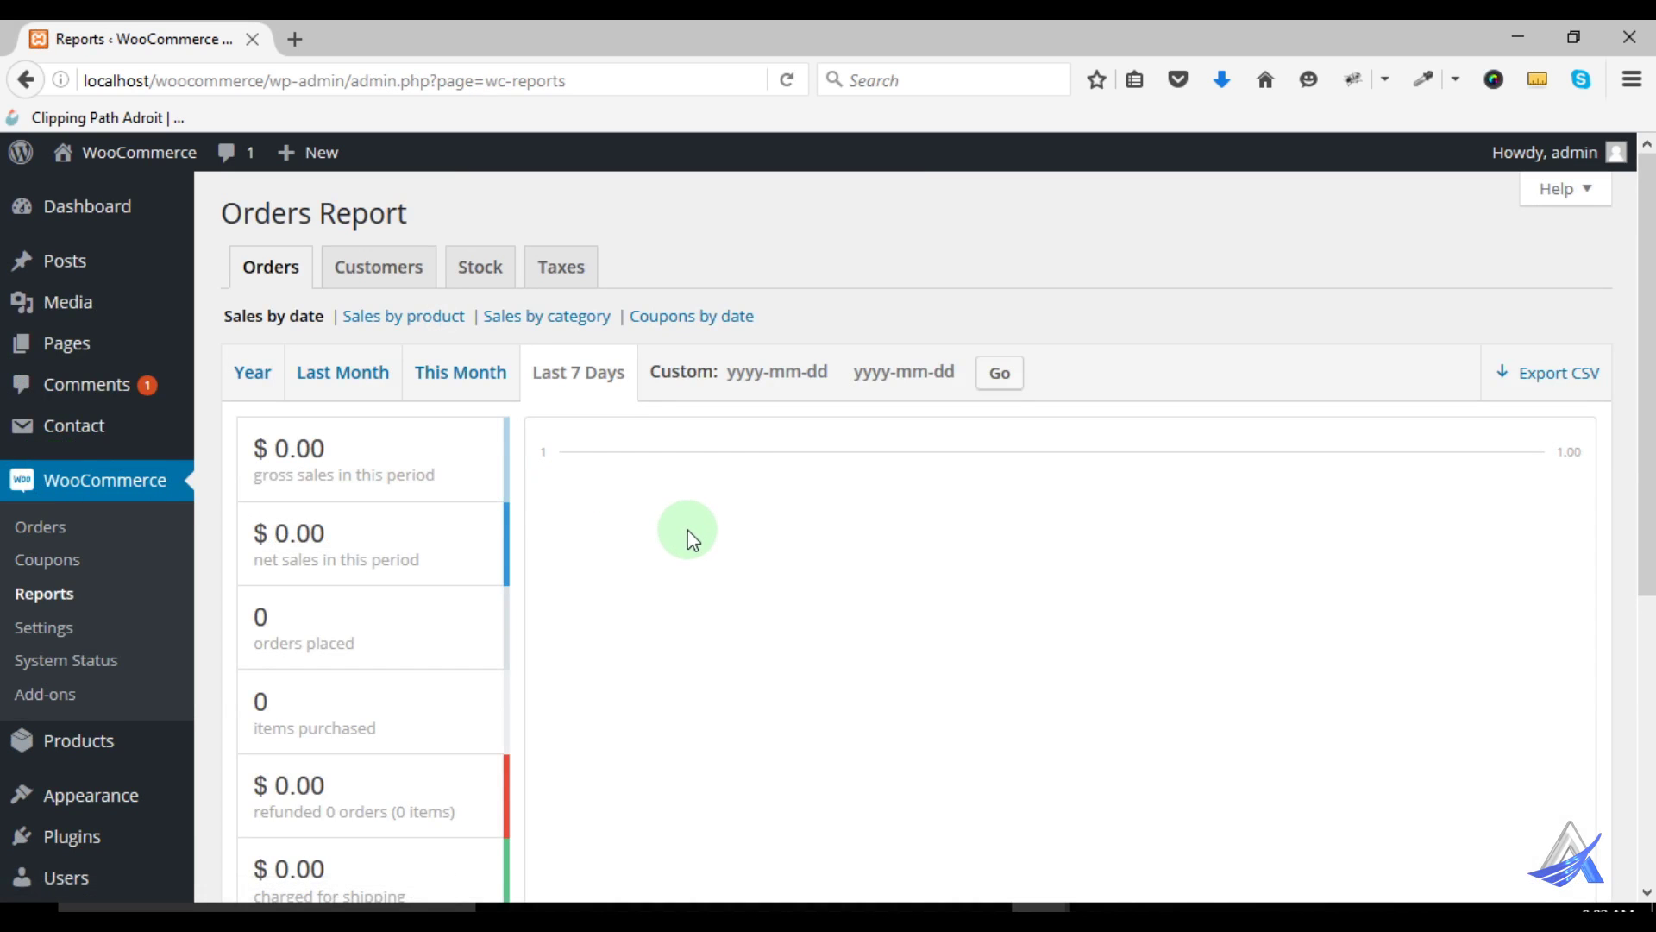
scroll(684, 535, "down", 3)
scroll(684, 536, "up", 3)
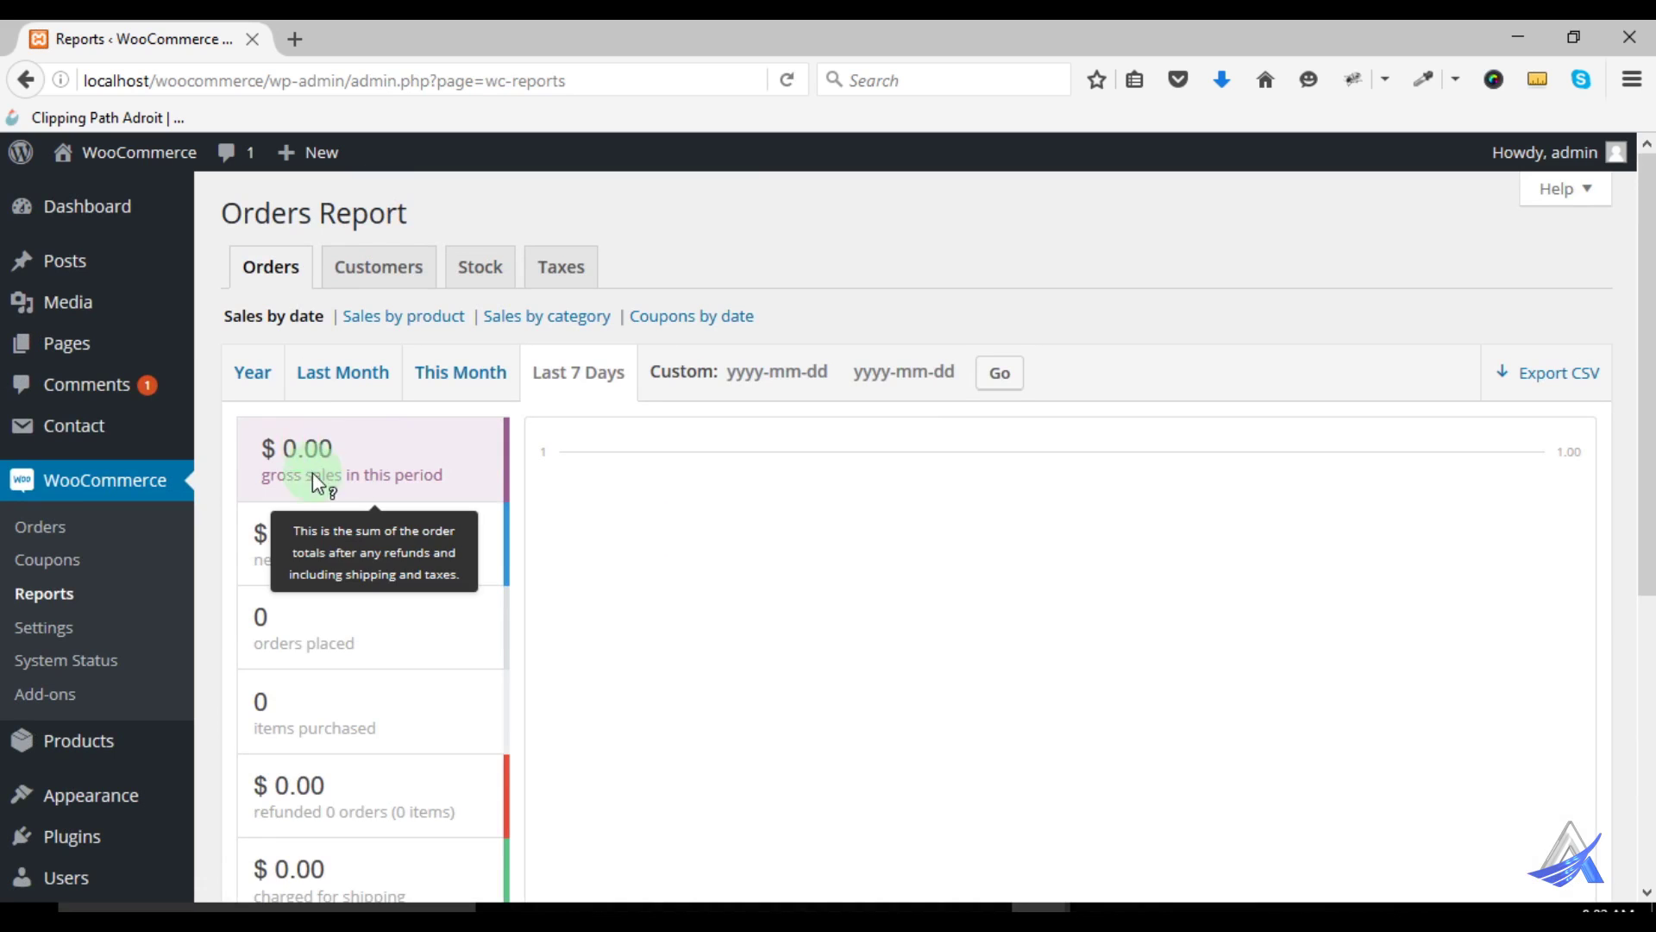
Show the Sales by date report for the whole year and check its monthly graph
left_click(254, 373)
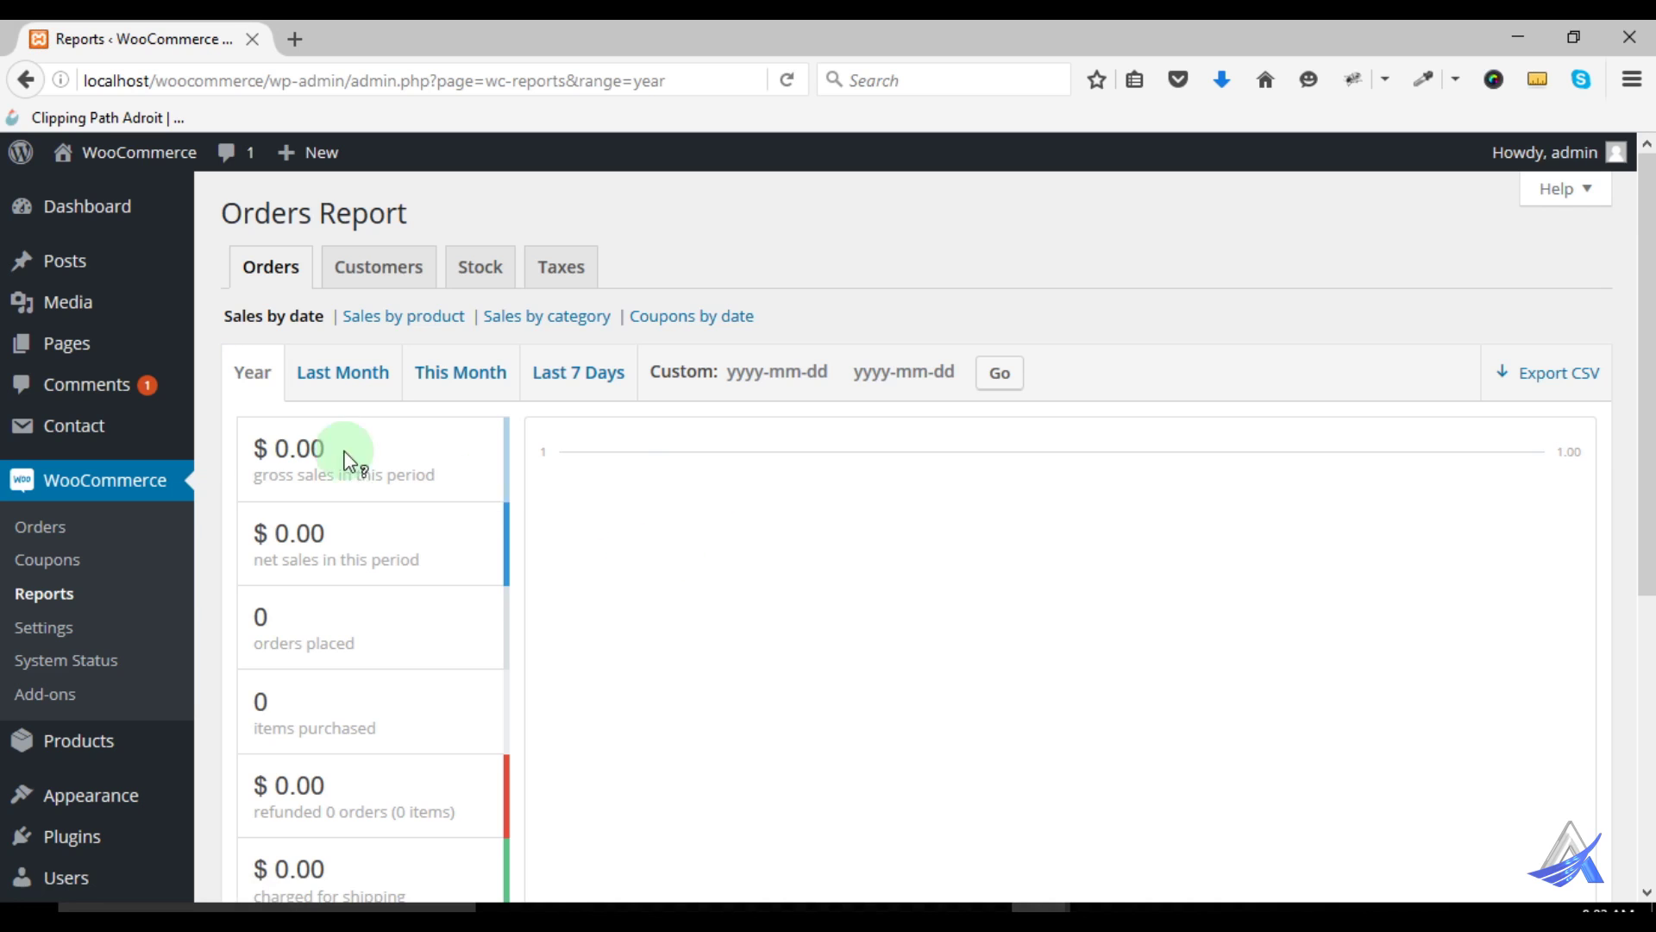
scroll(809, 546, "down", 3)
scroll(841, 636, "down", 2)
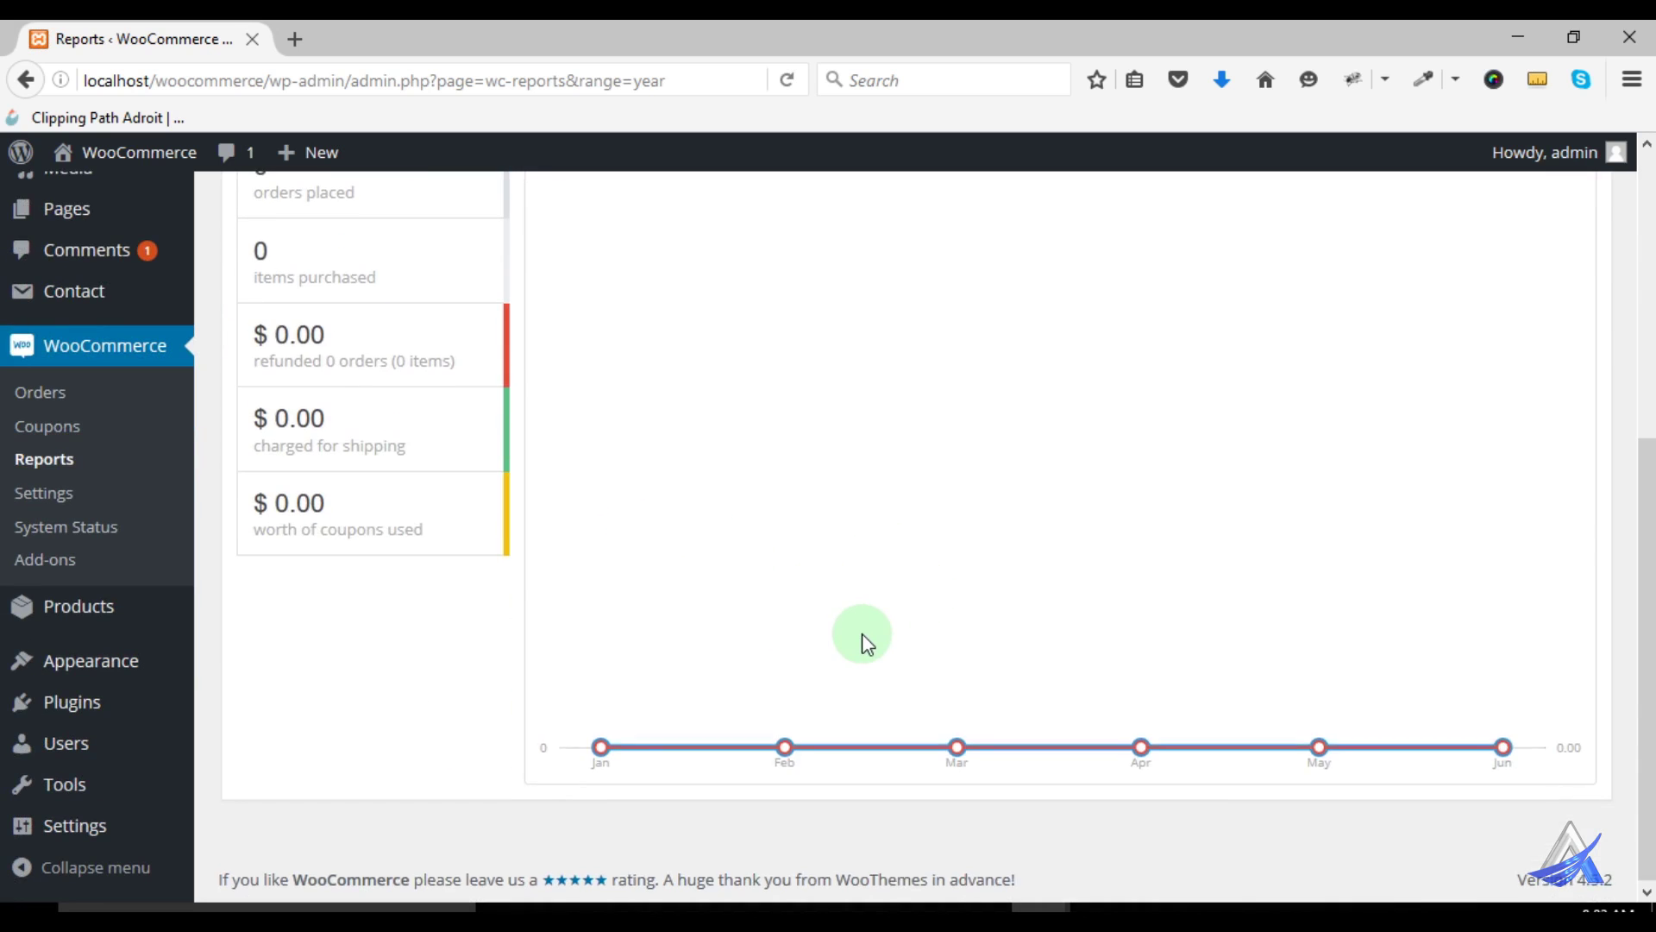
scroll(1167, 671, "up", 4)
scroll(1167, 663, "up", 1)
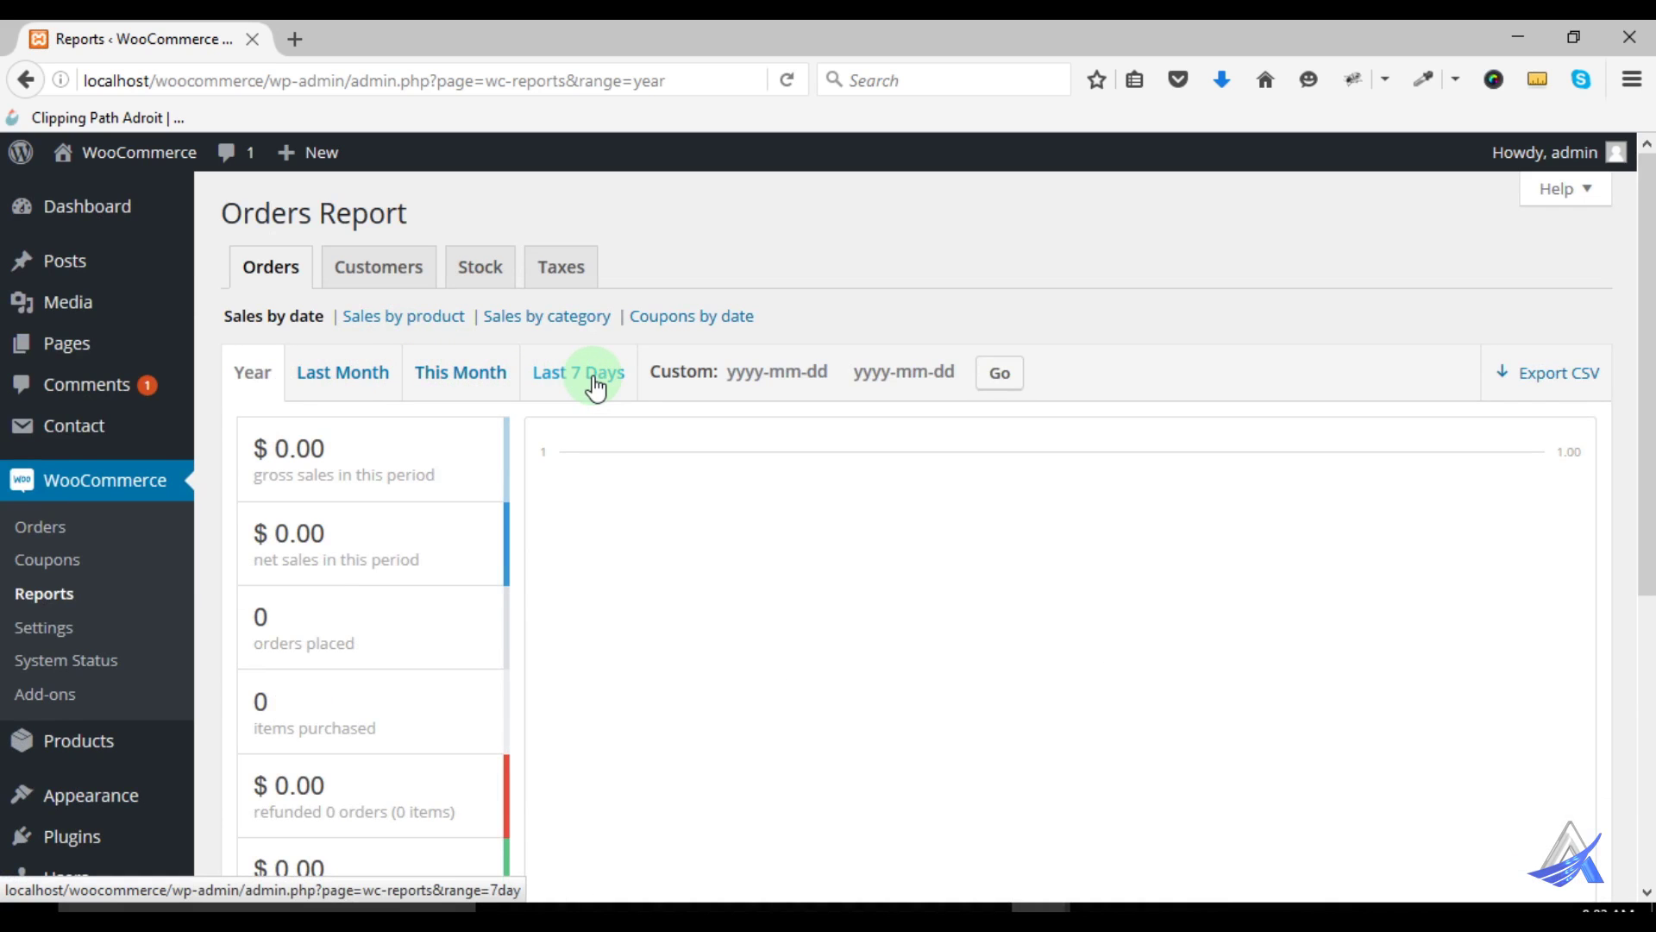
Check the custom start date calendar and examine the yearly report's summary figures, from gross sales to coupons used
left_click(762, 372)
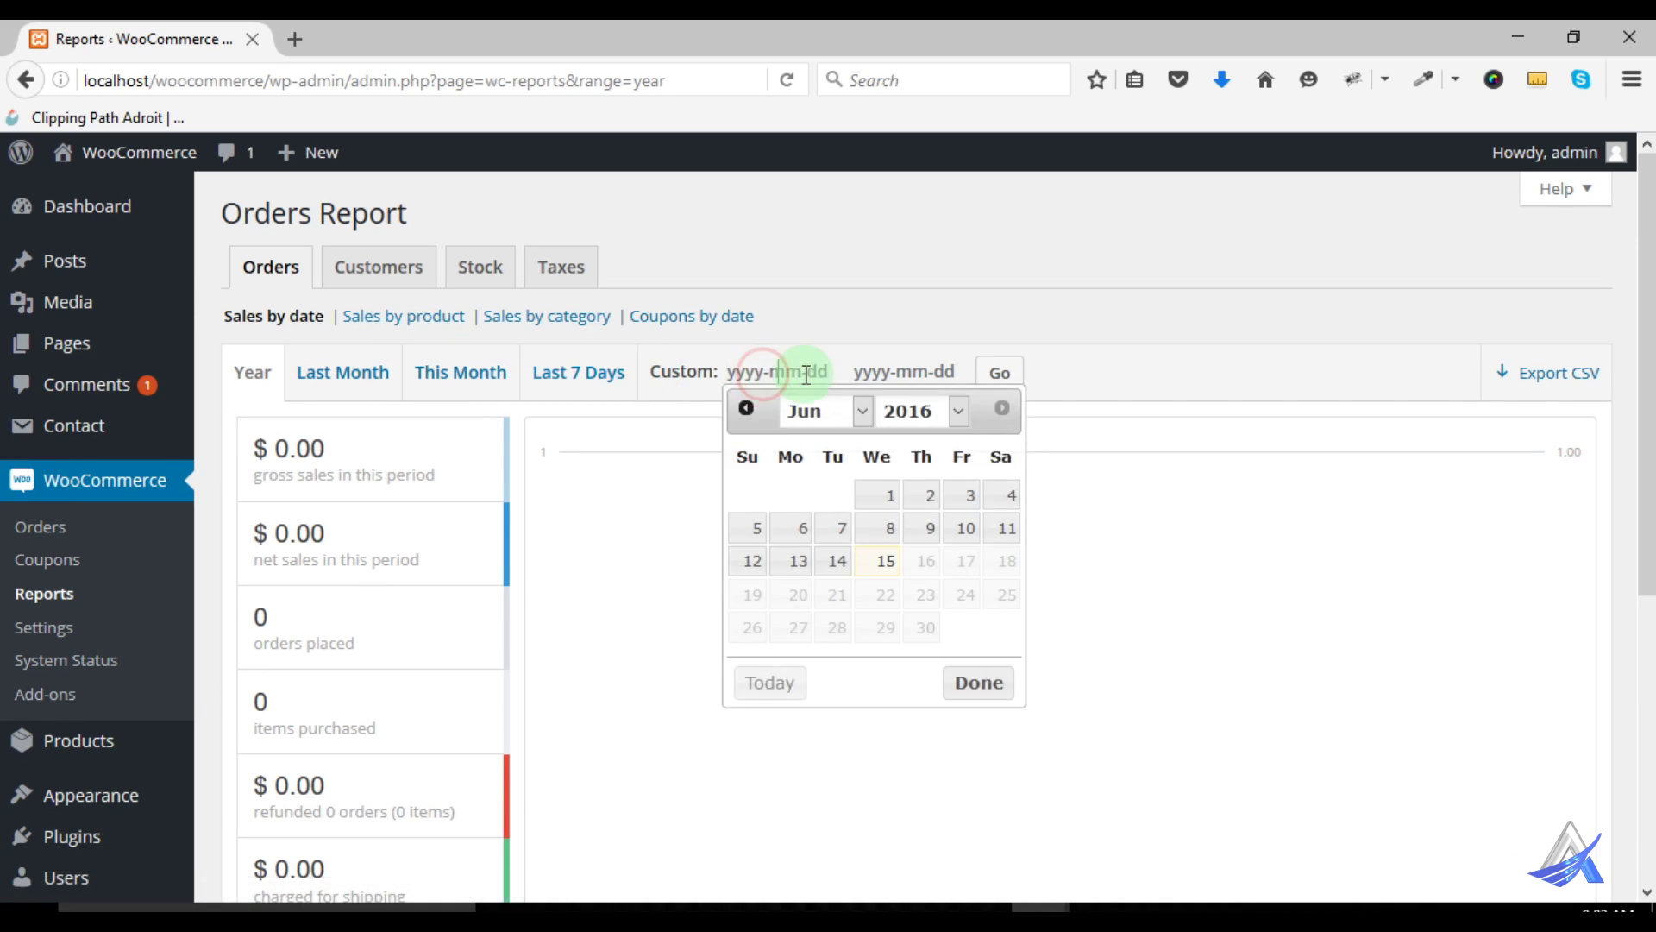
left_click(1064, 374)
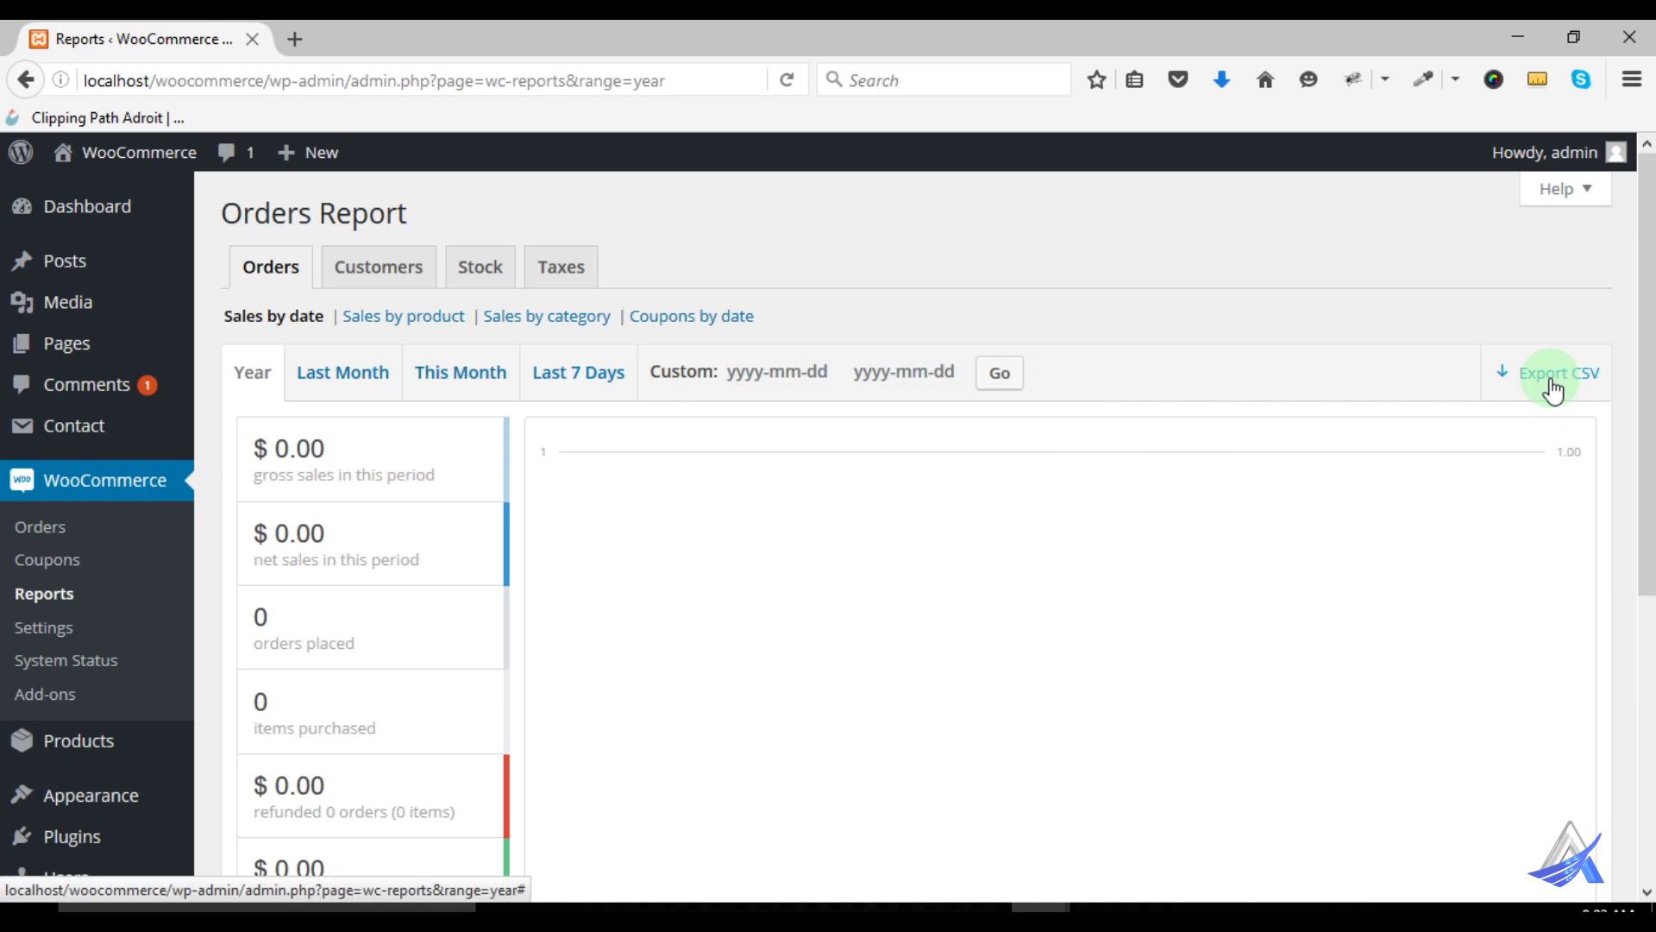
scroll(1024, 529, "down", 3)
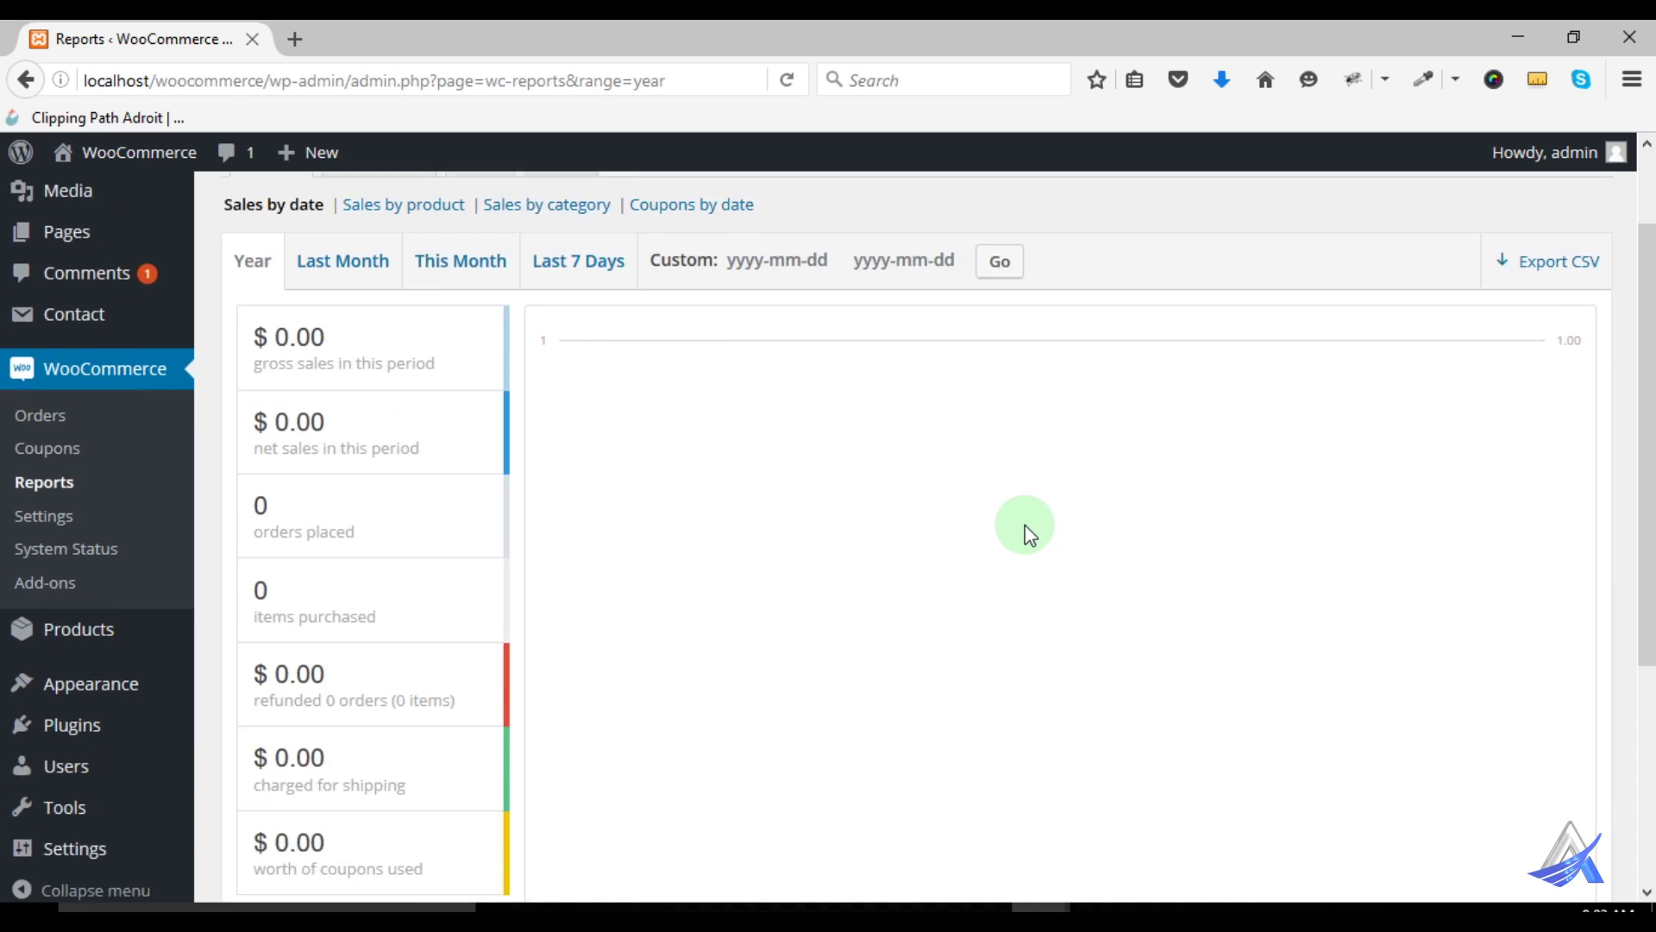
mouse_move(281, 315)
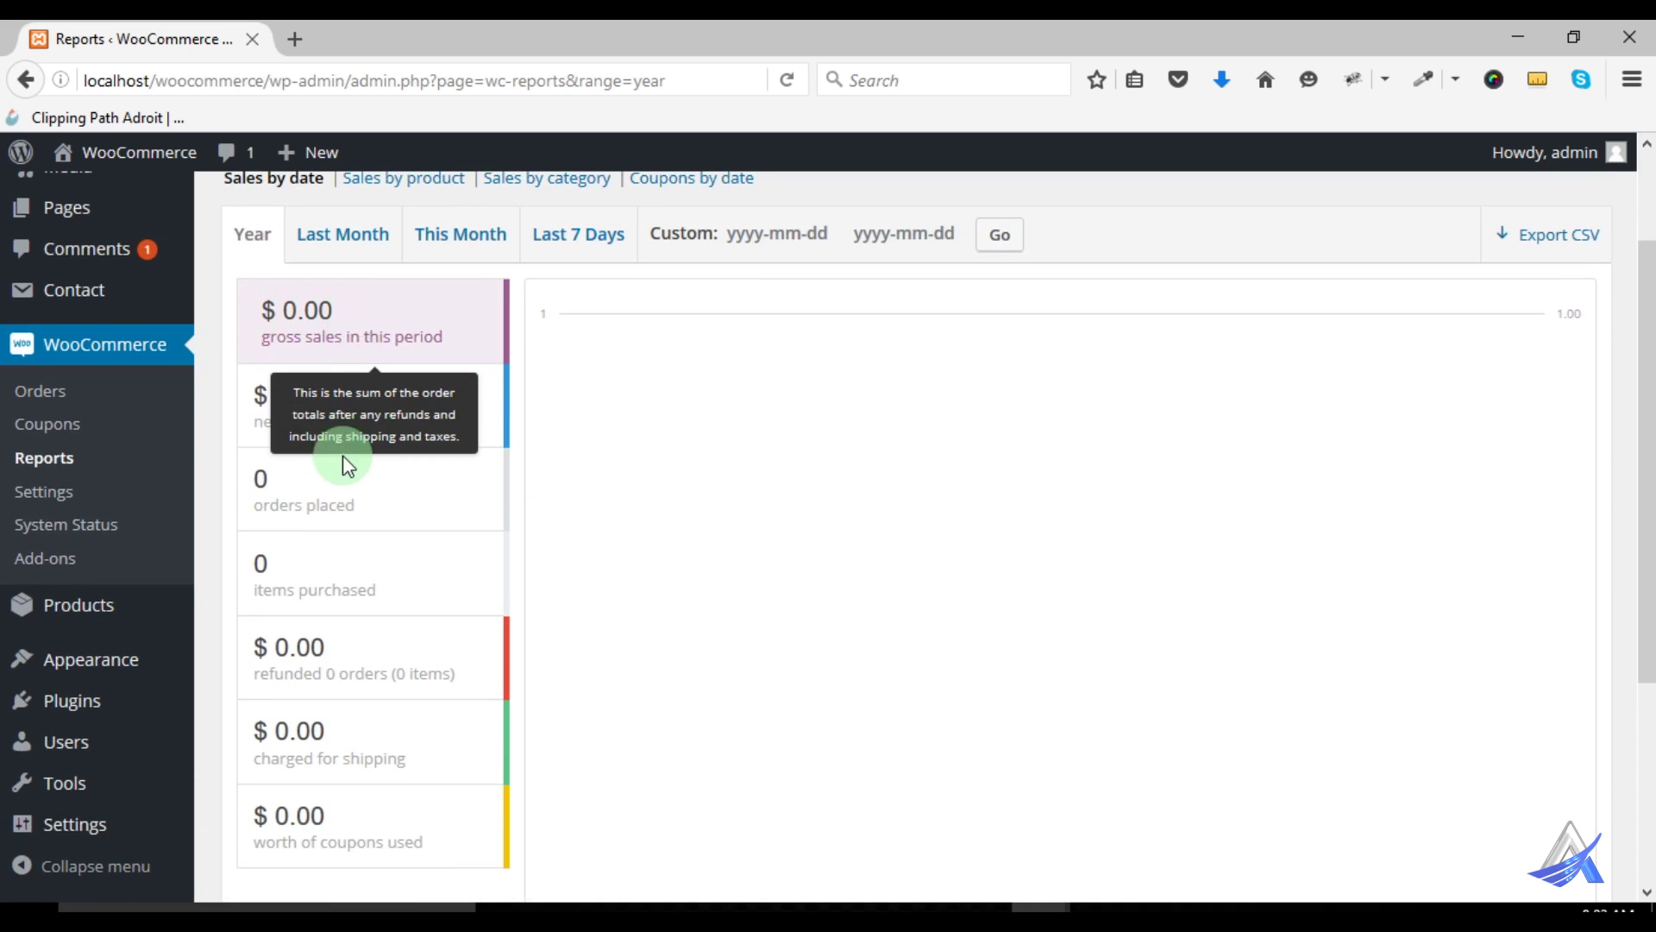
mouse_move(414, 427)
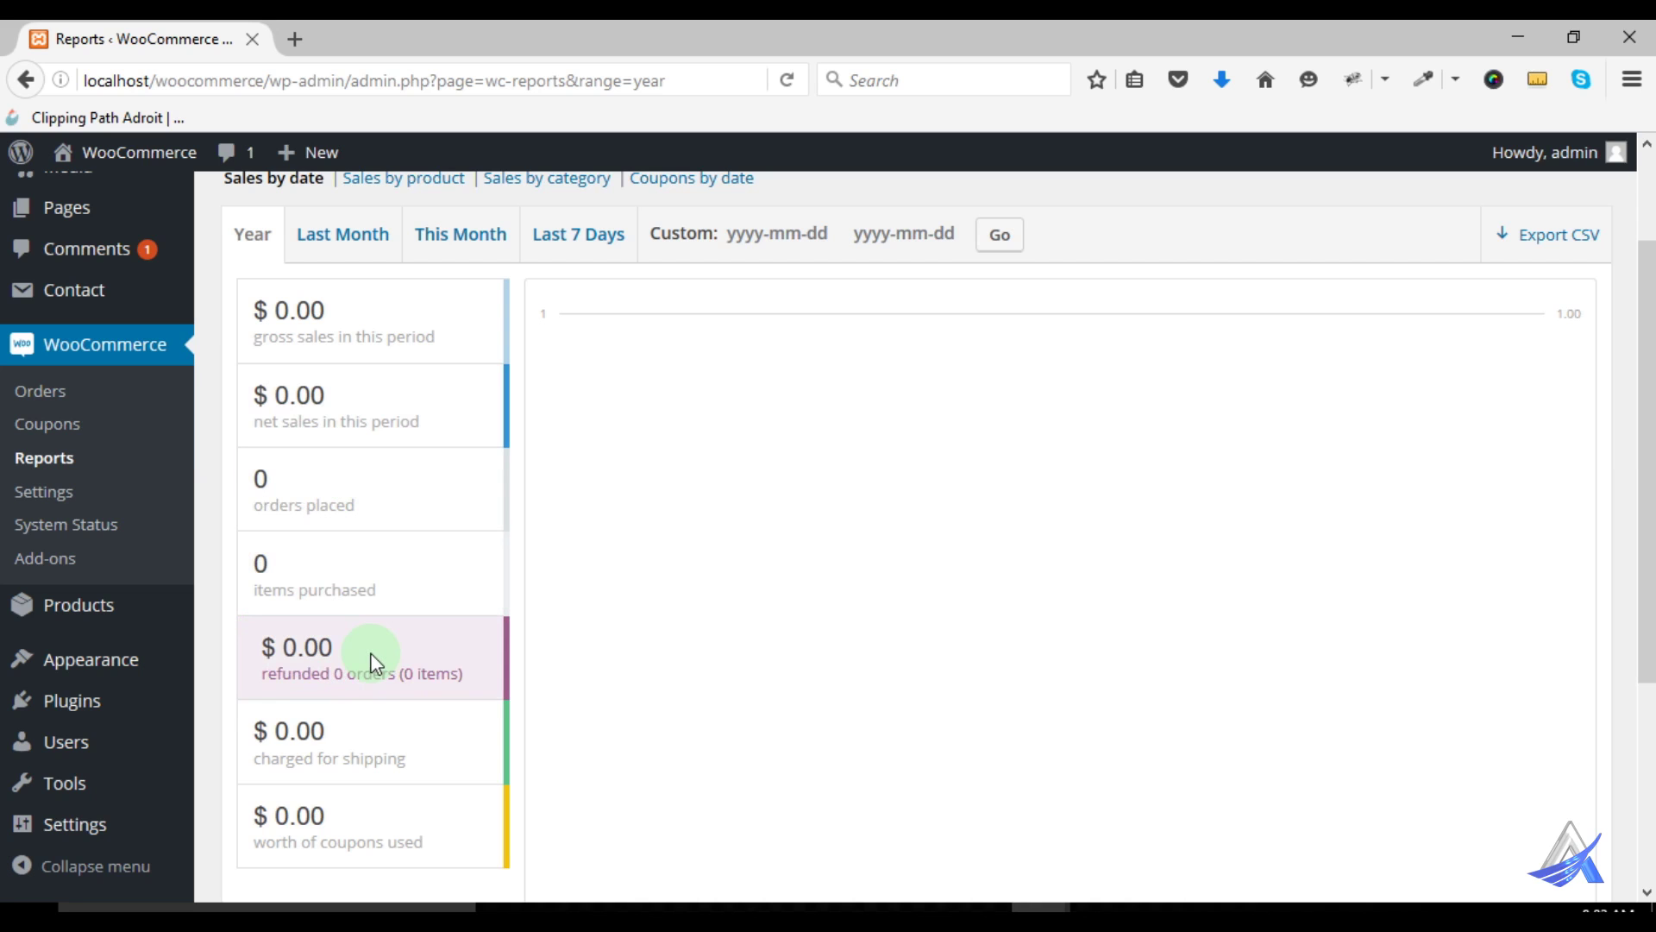
scroll(387, 723, "down", 3)
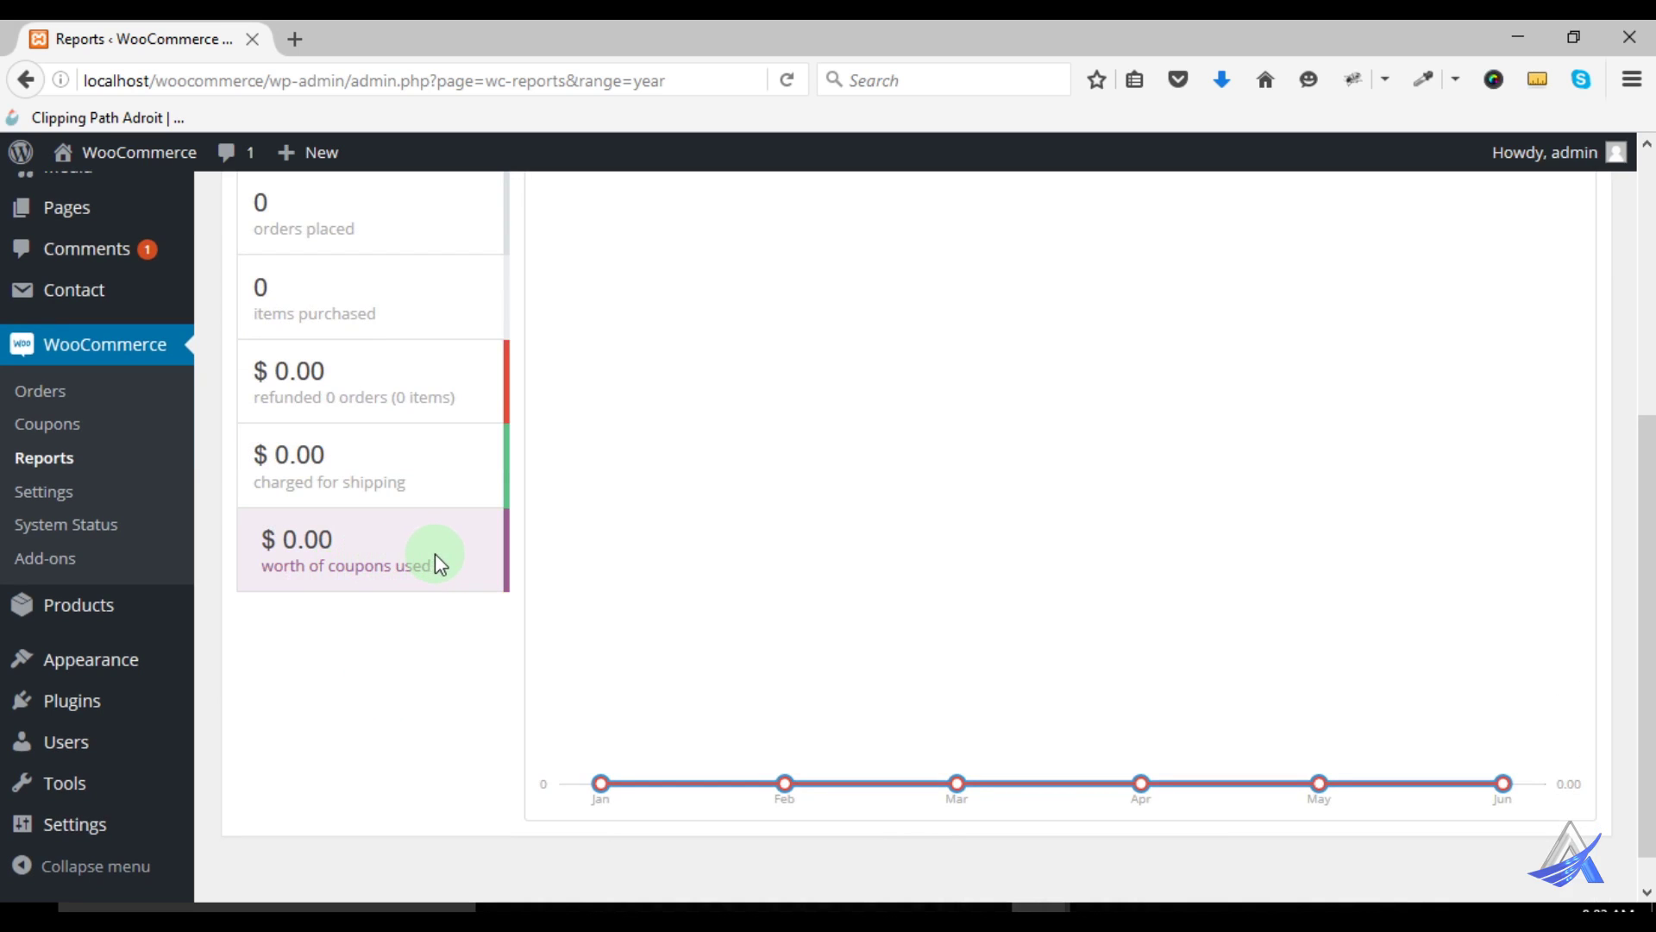
scroll(443, 563, "up", 5)
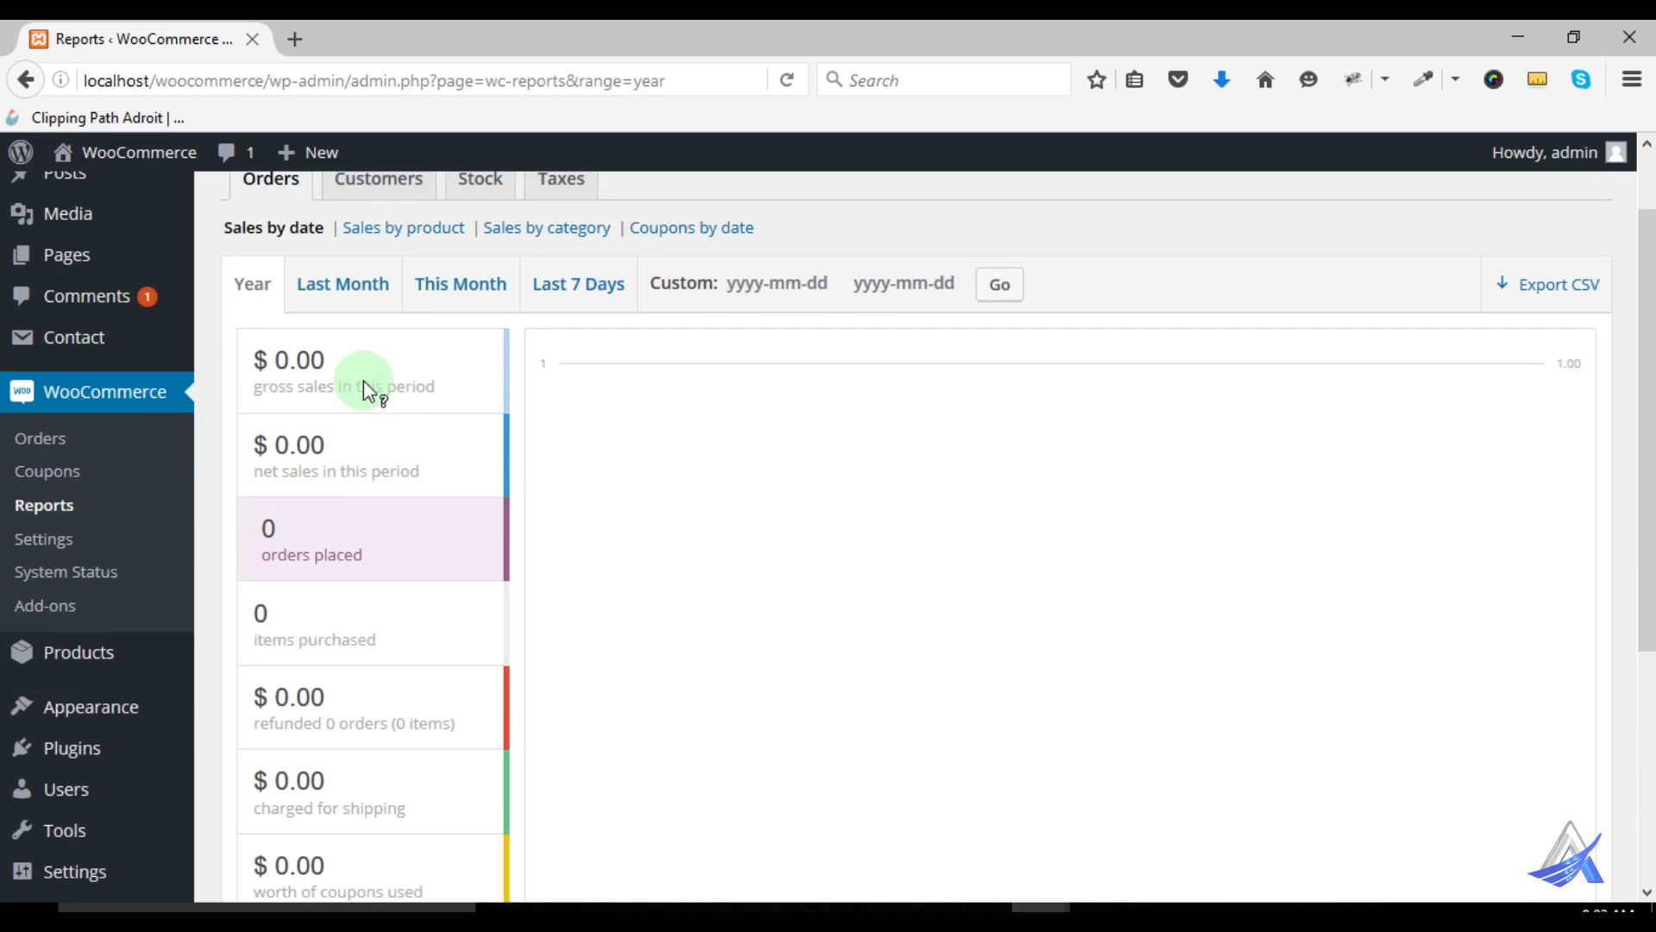
Open the Sales by product report and inspect its Product Search, Top Sellers, Top Freebies and Top Earners sections
left_click(410, 321)
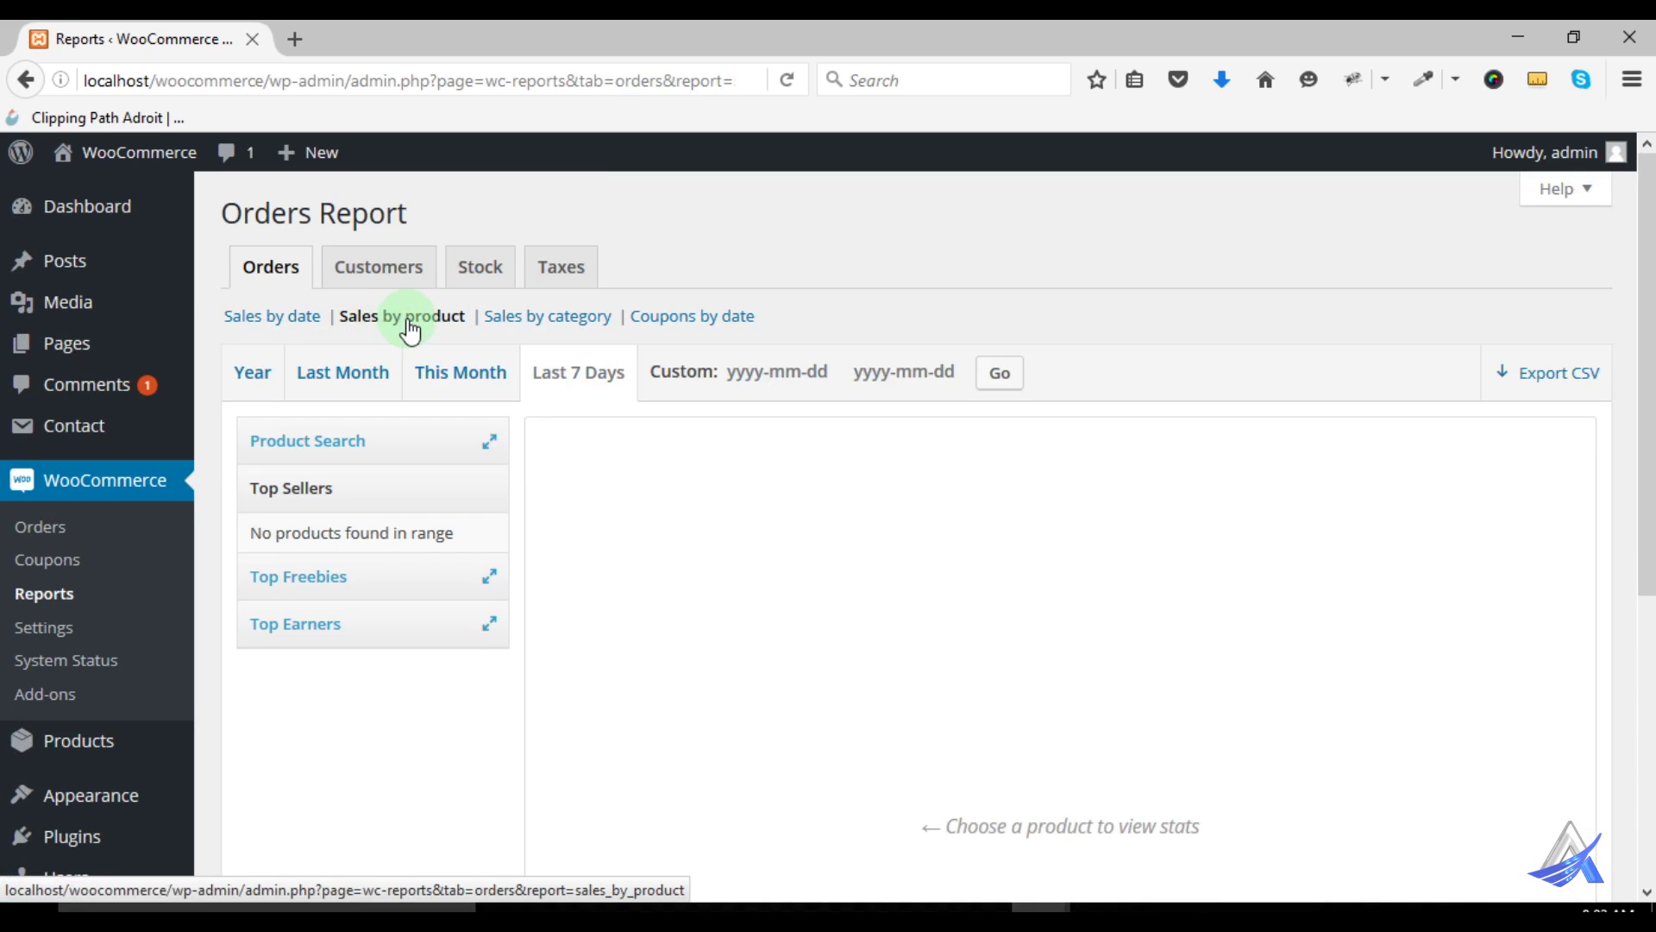
left_click(378, 459)
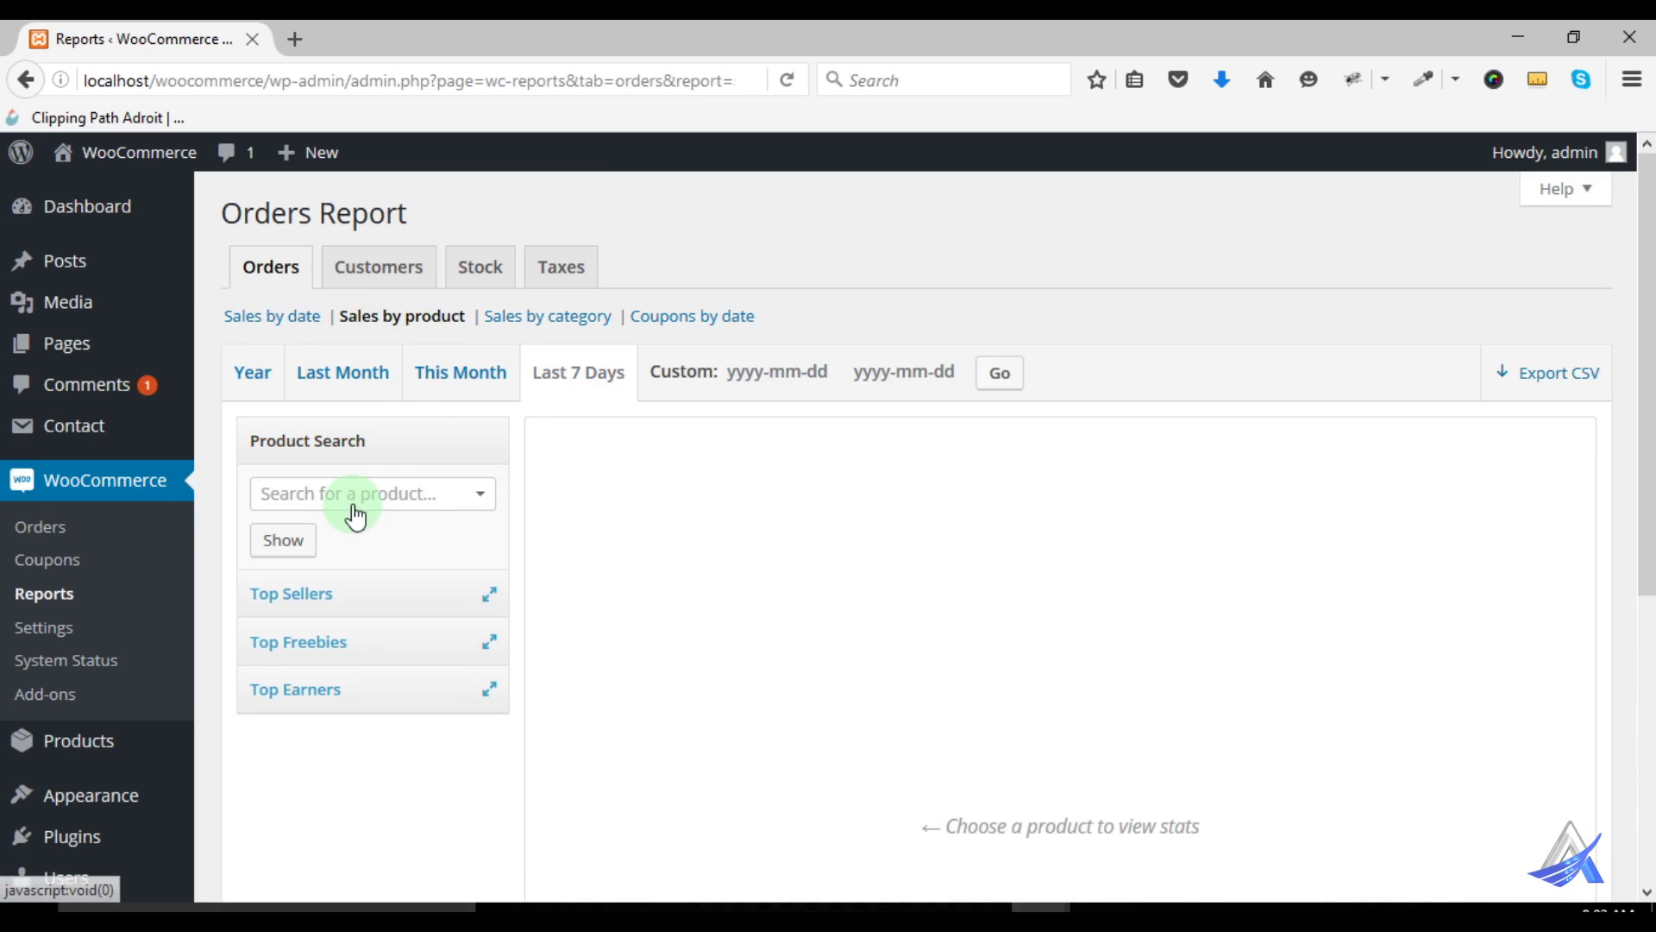
left_click(355, 496)
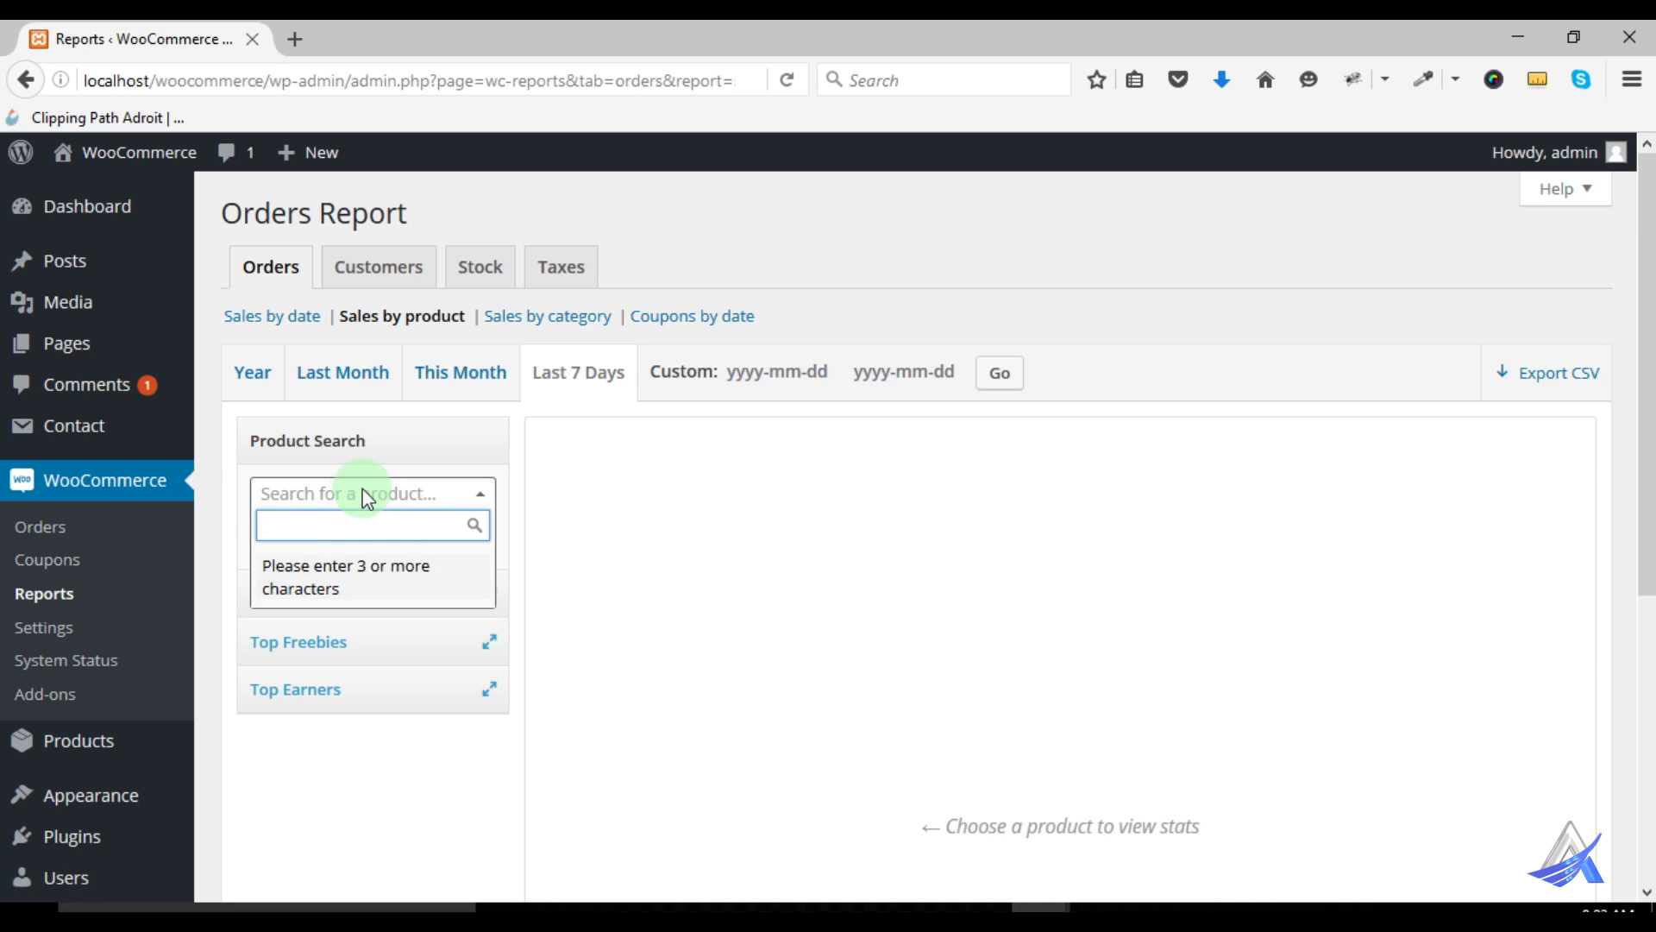
left_click(569, 520)
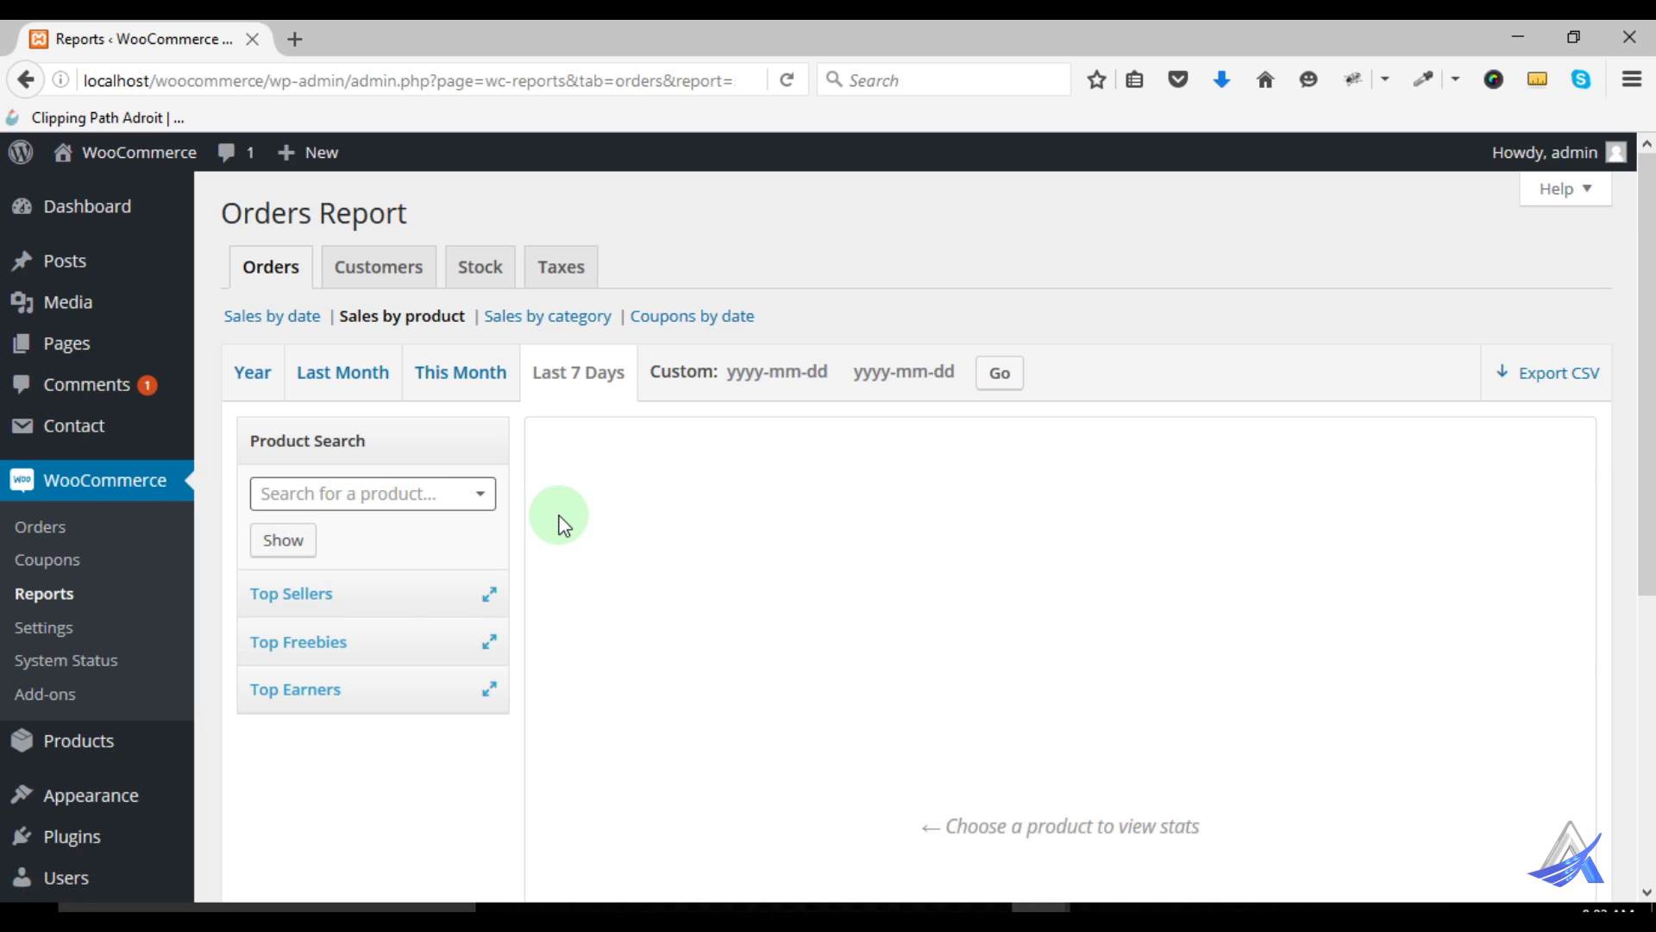
left_click(380, 596)
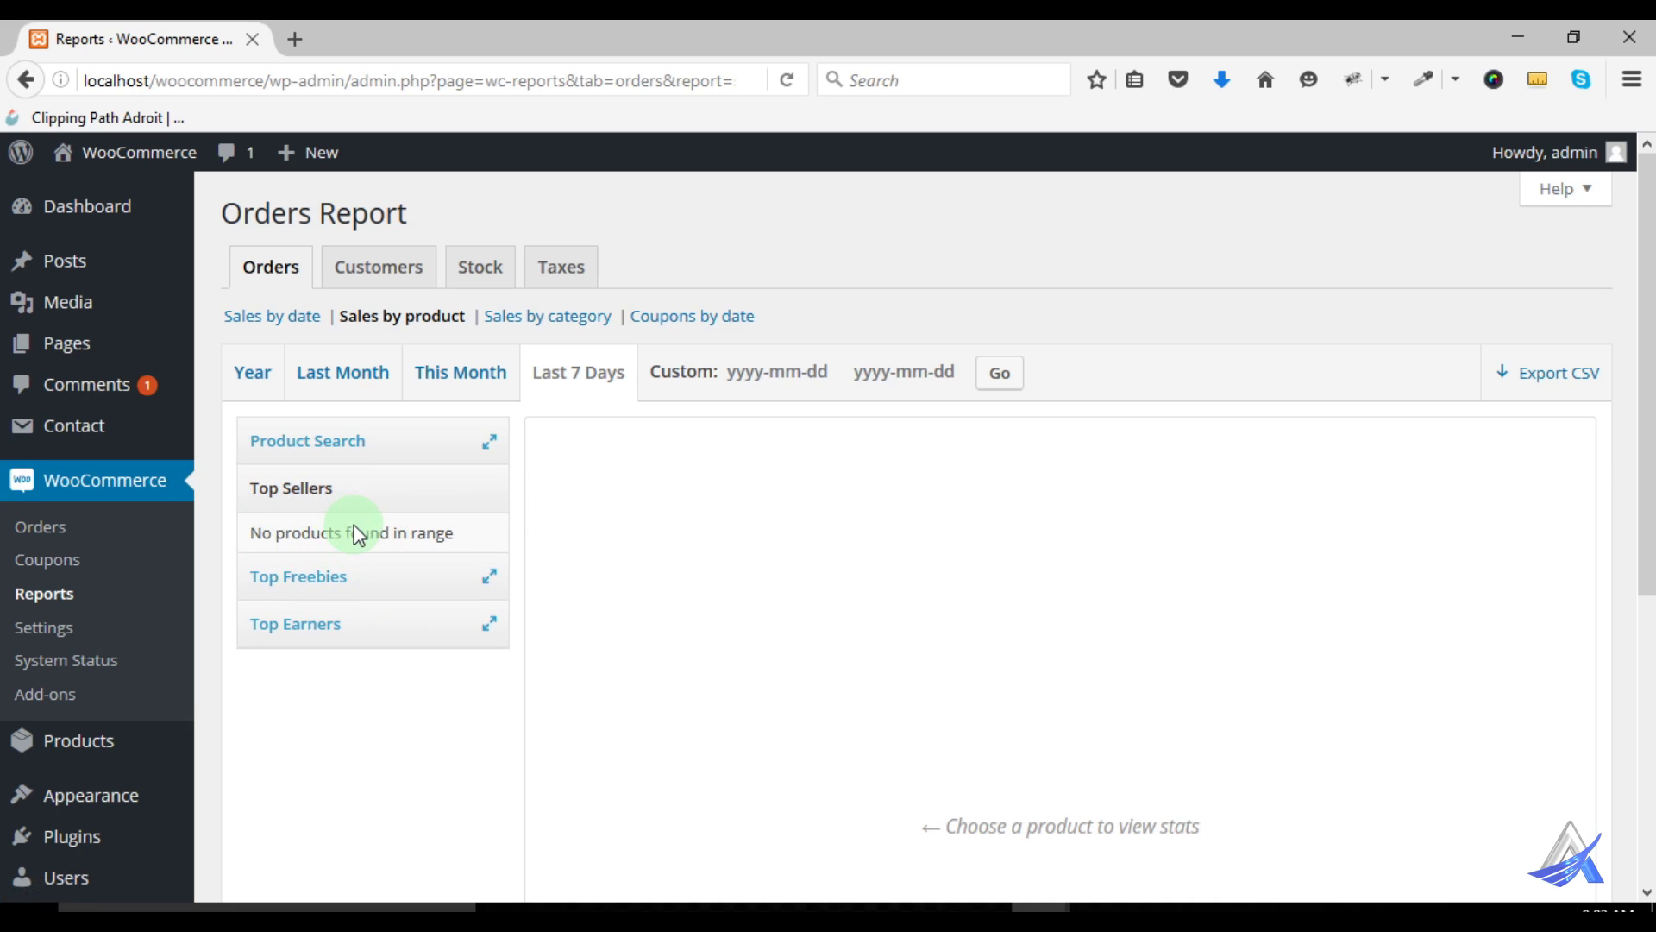
left_click(355, 576)
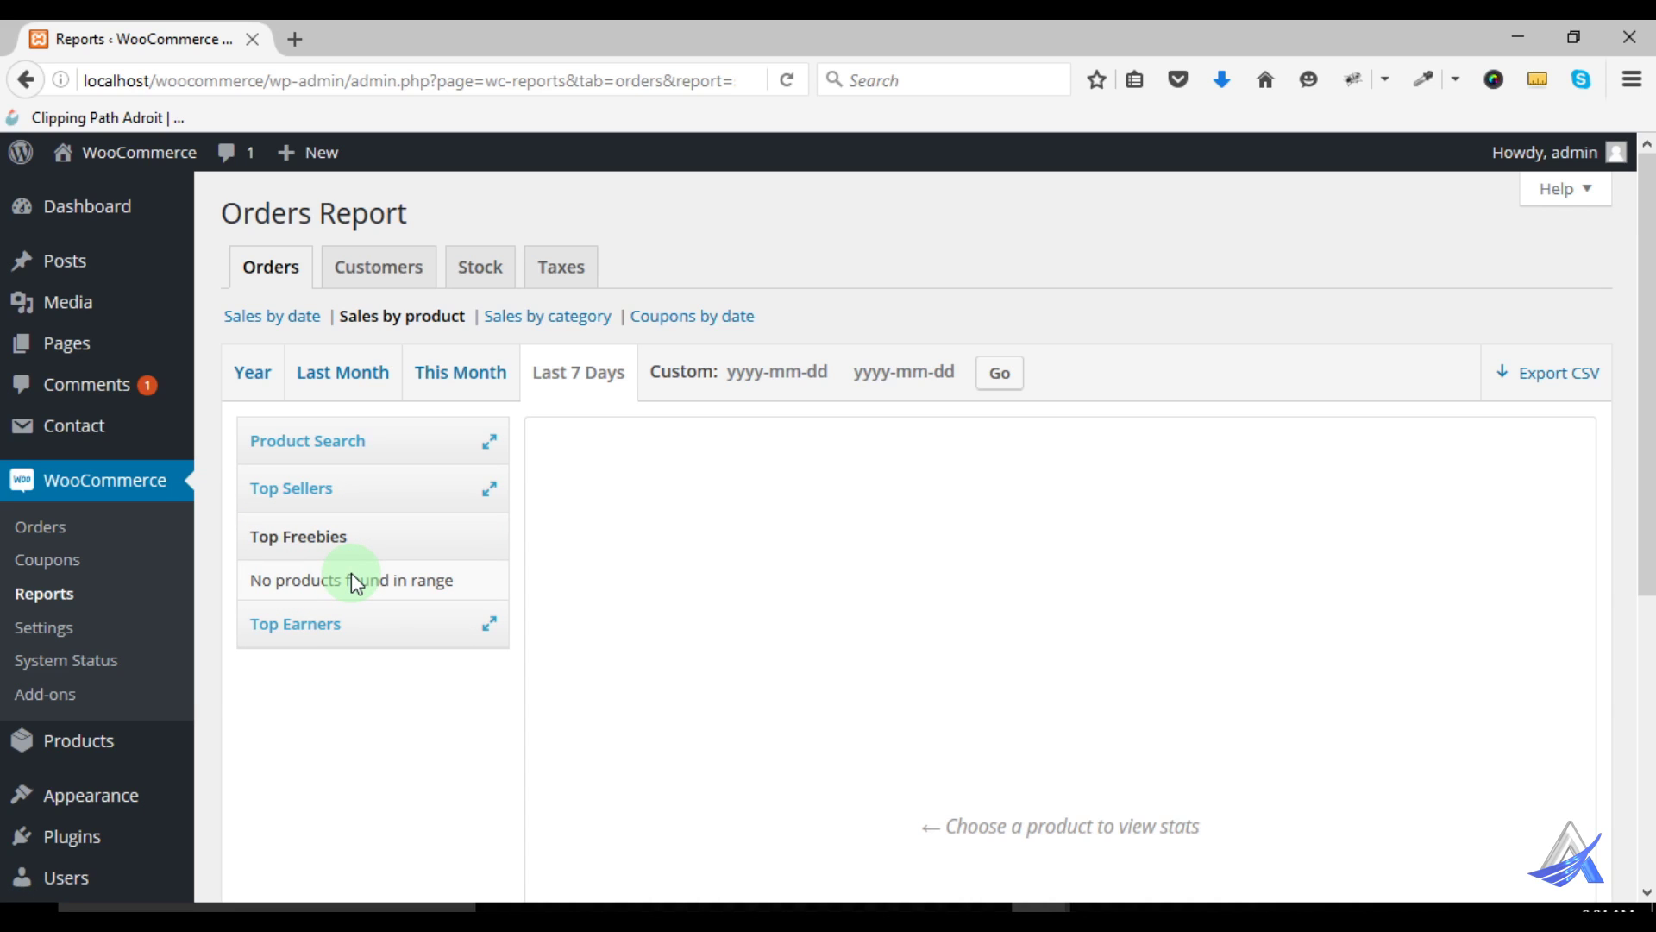
left_click(369, 623)
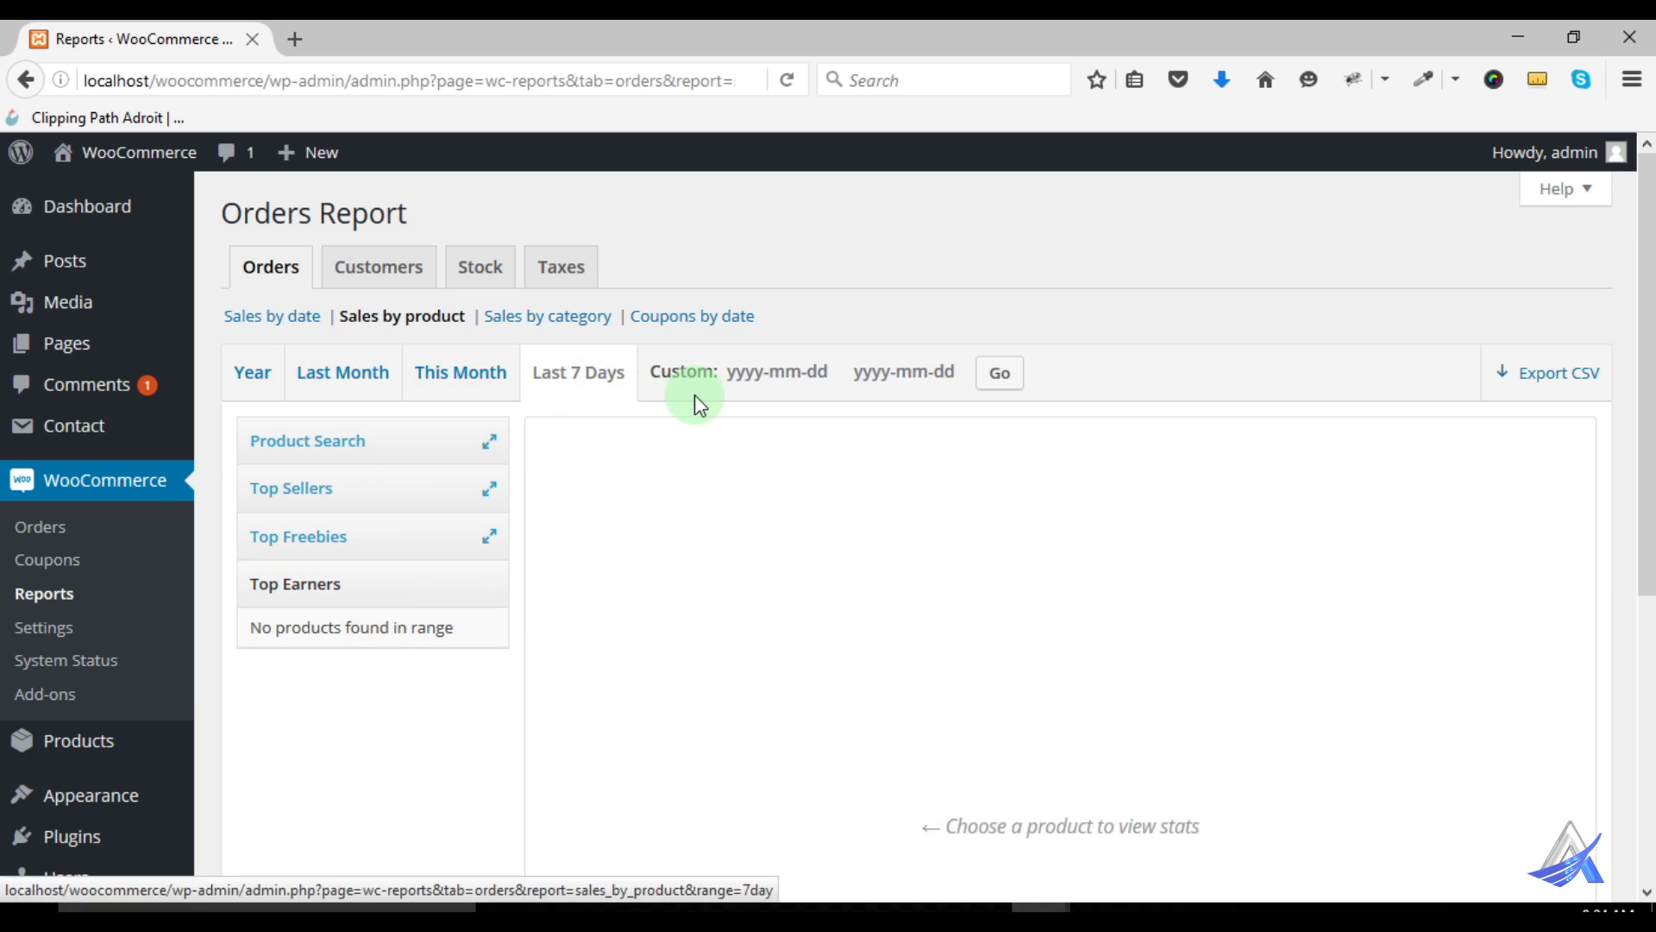
Open the Sales by category report, add Cap to the category filter and try the All option
left_click(546, 324)
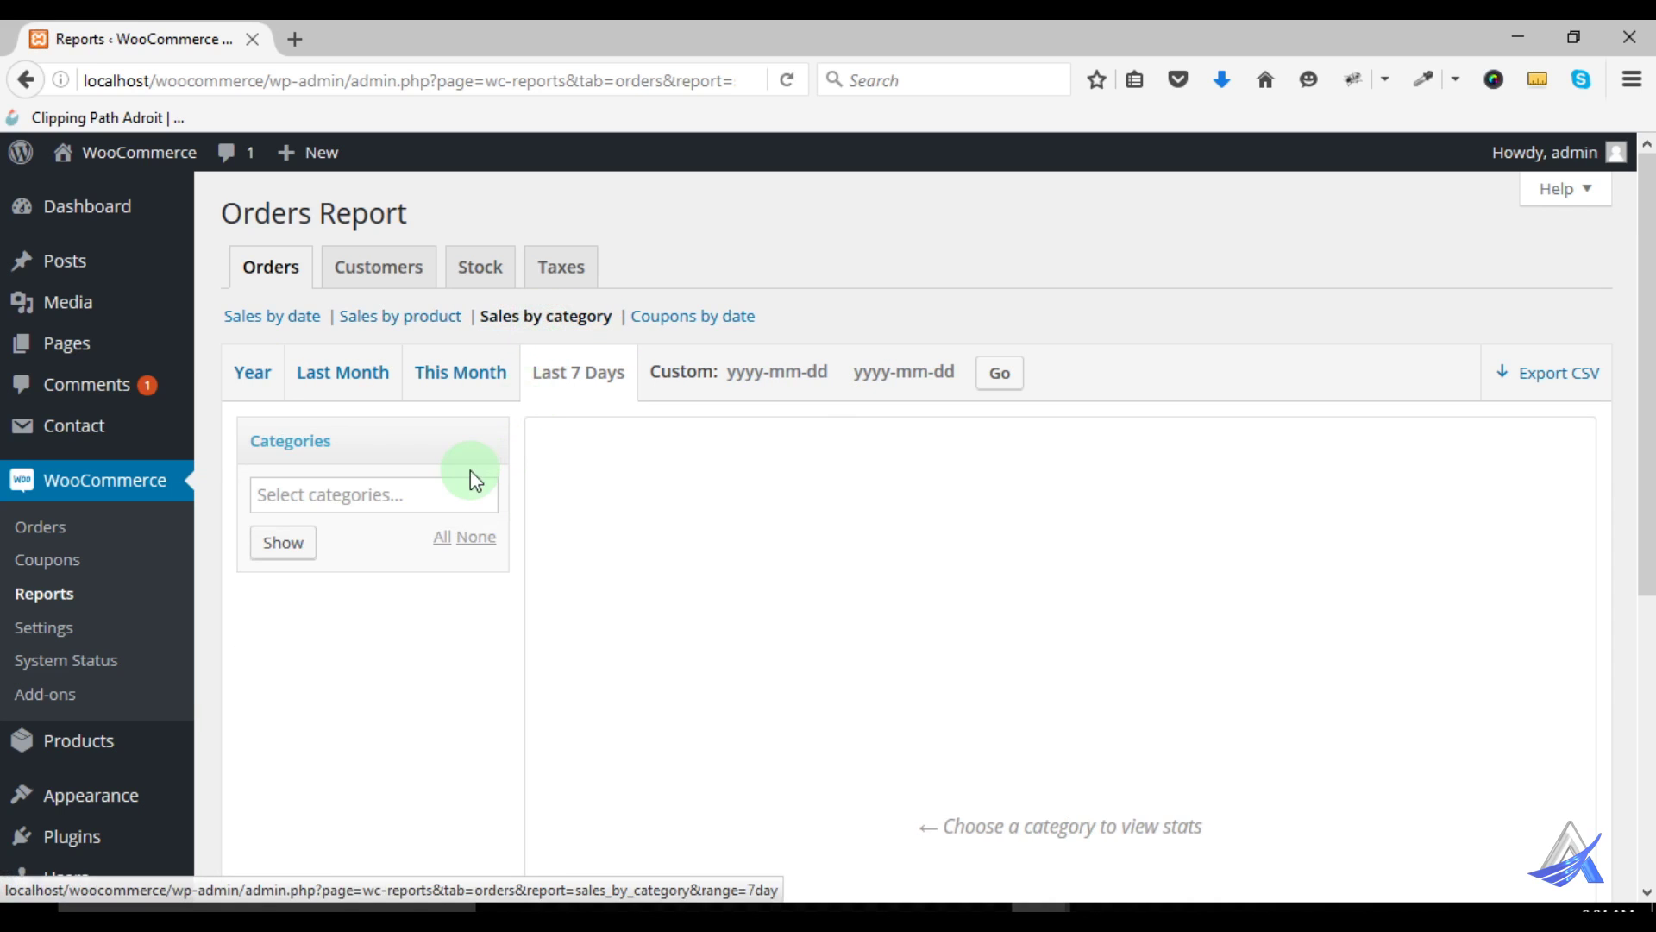
left_click(320, 497)
left_click(314, 542)
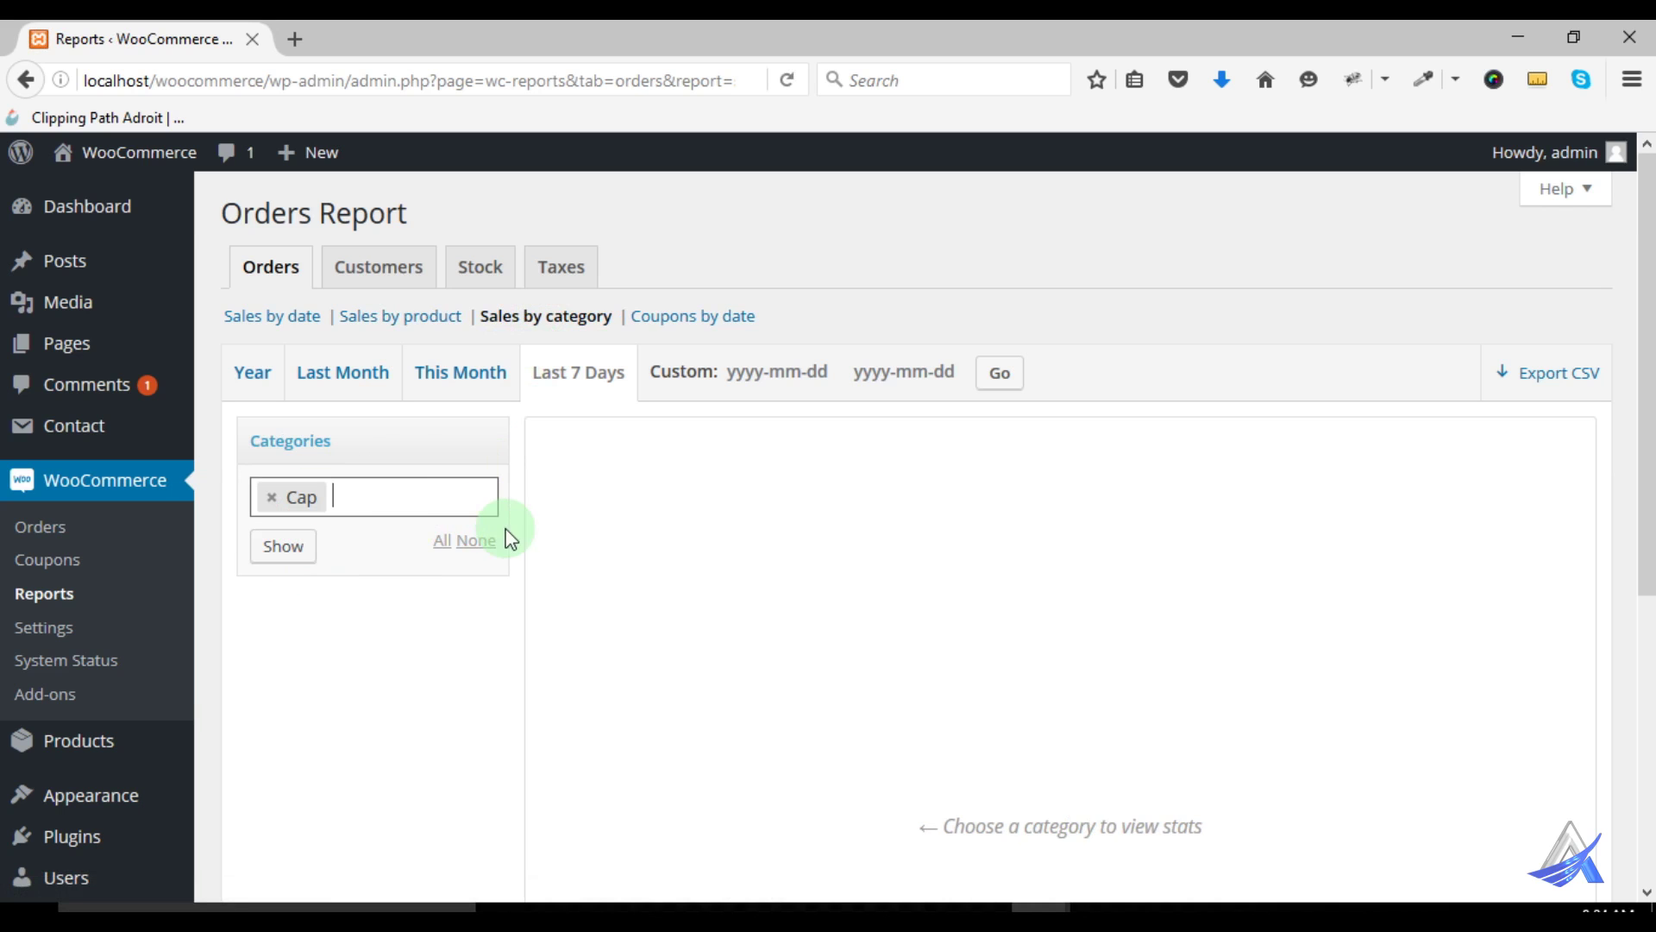
left_click(441, 541)
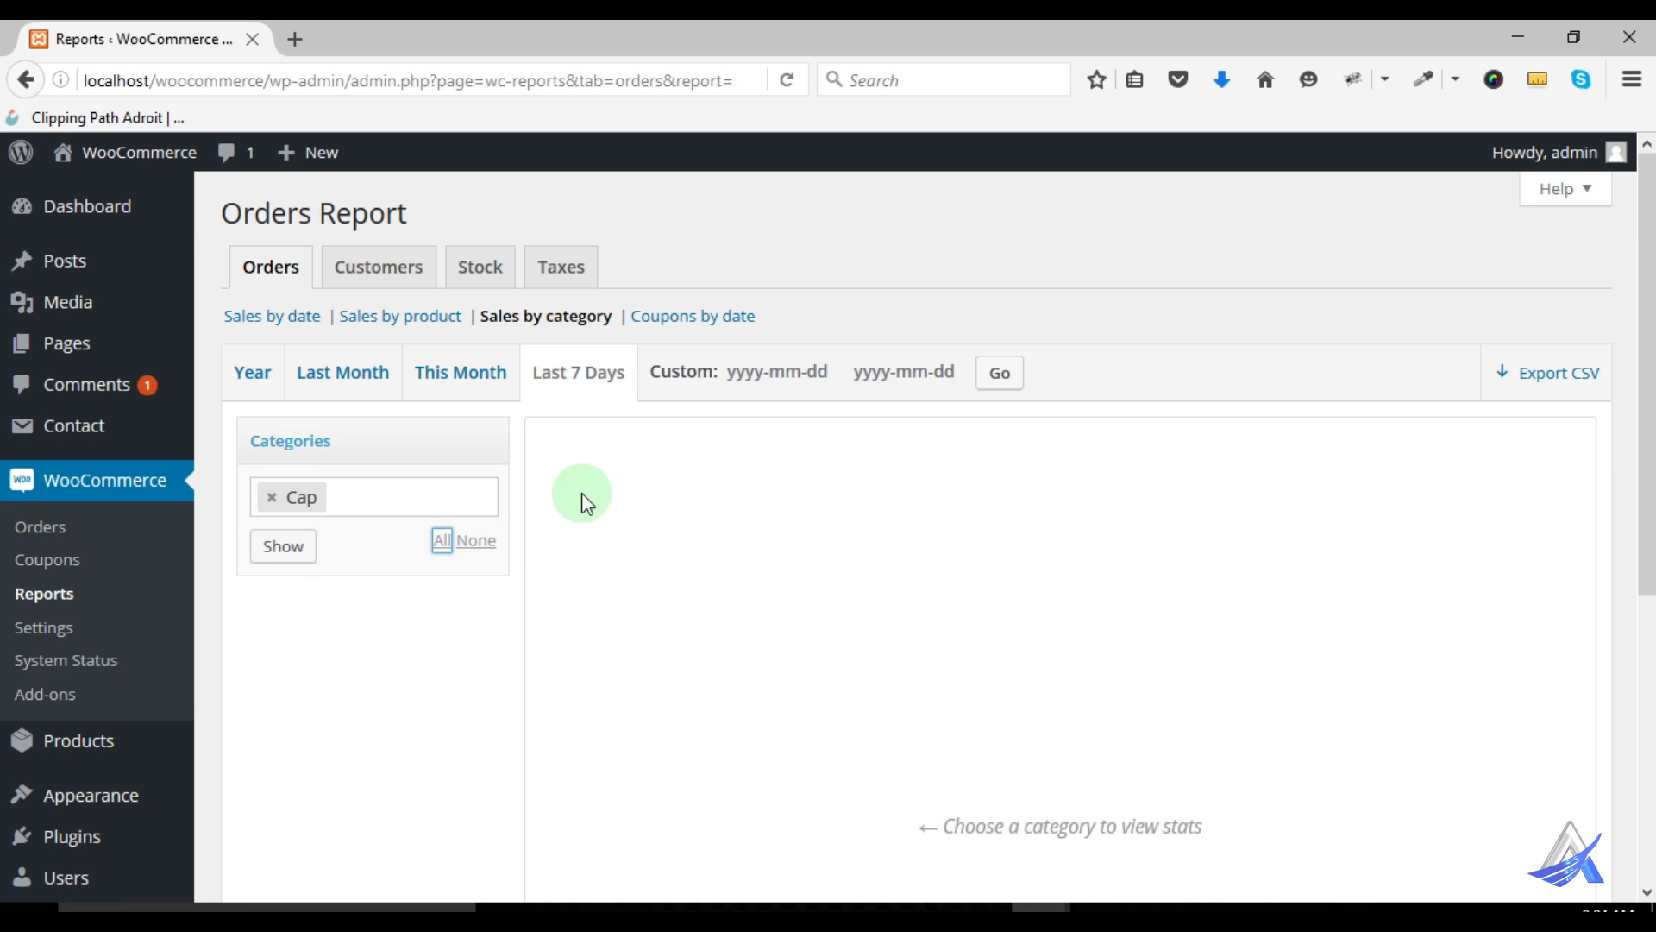
Open the Coupons by date report and check its discount totals and Most Popular coupons
left_click(688, 316)
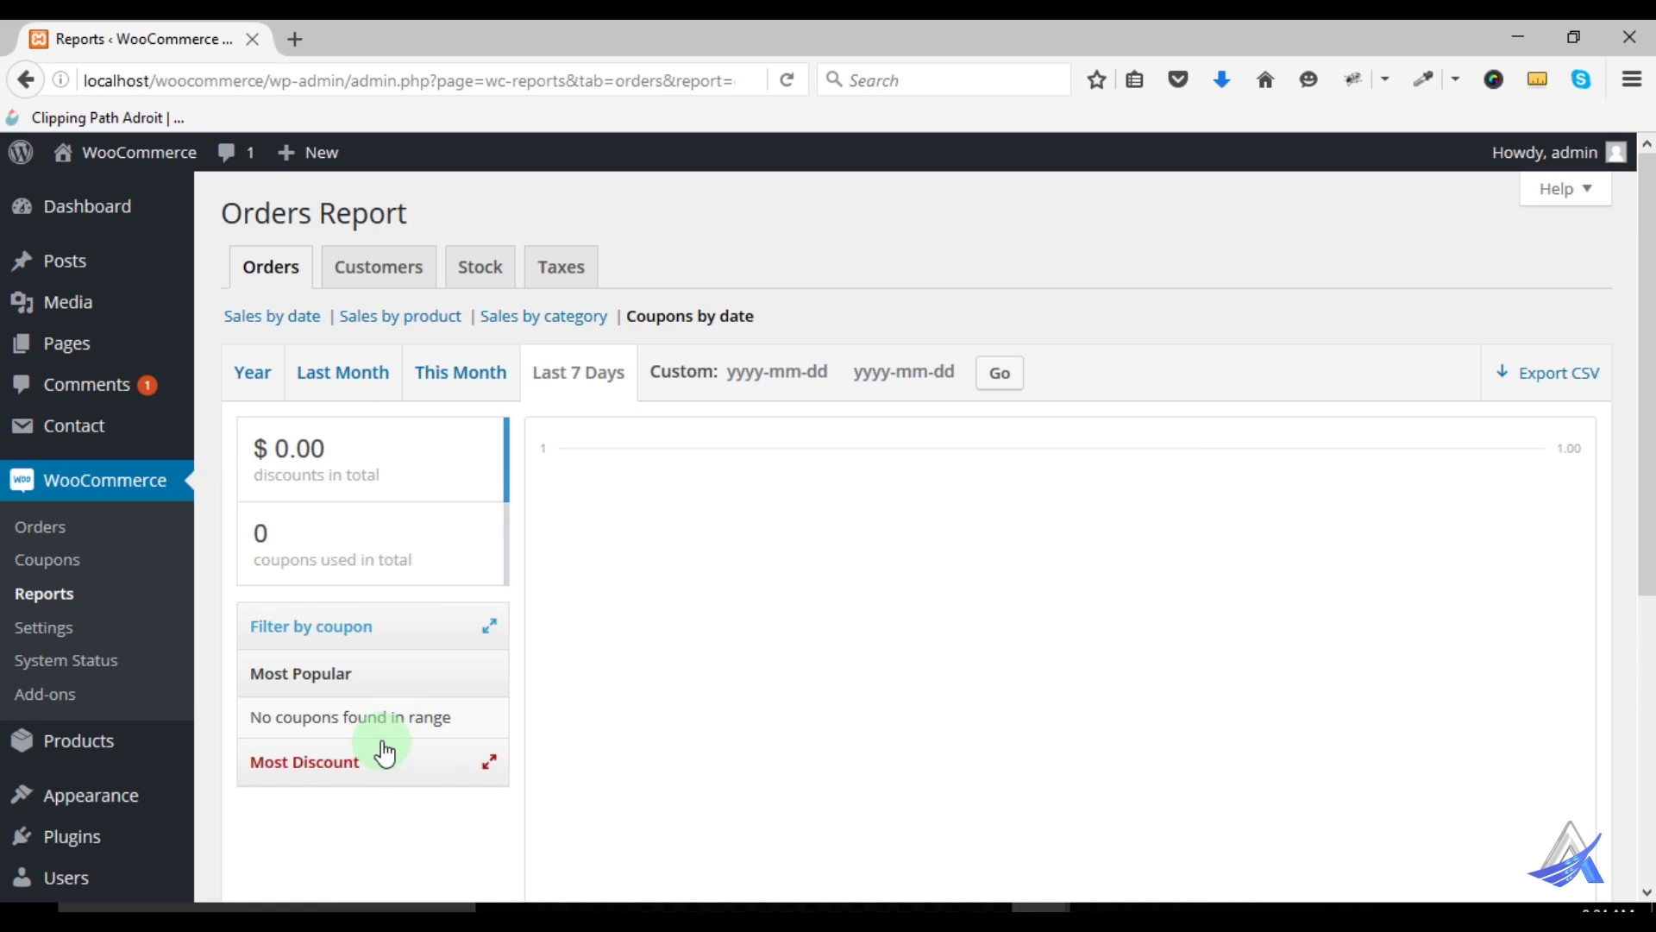
Open the Customers report, view Customers vs. Guests, and check the Customer List with the row actions for the admin account
left_click(373, 274)
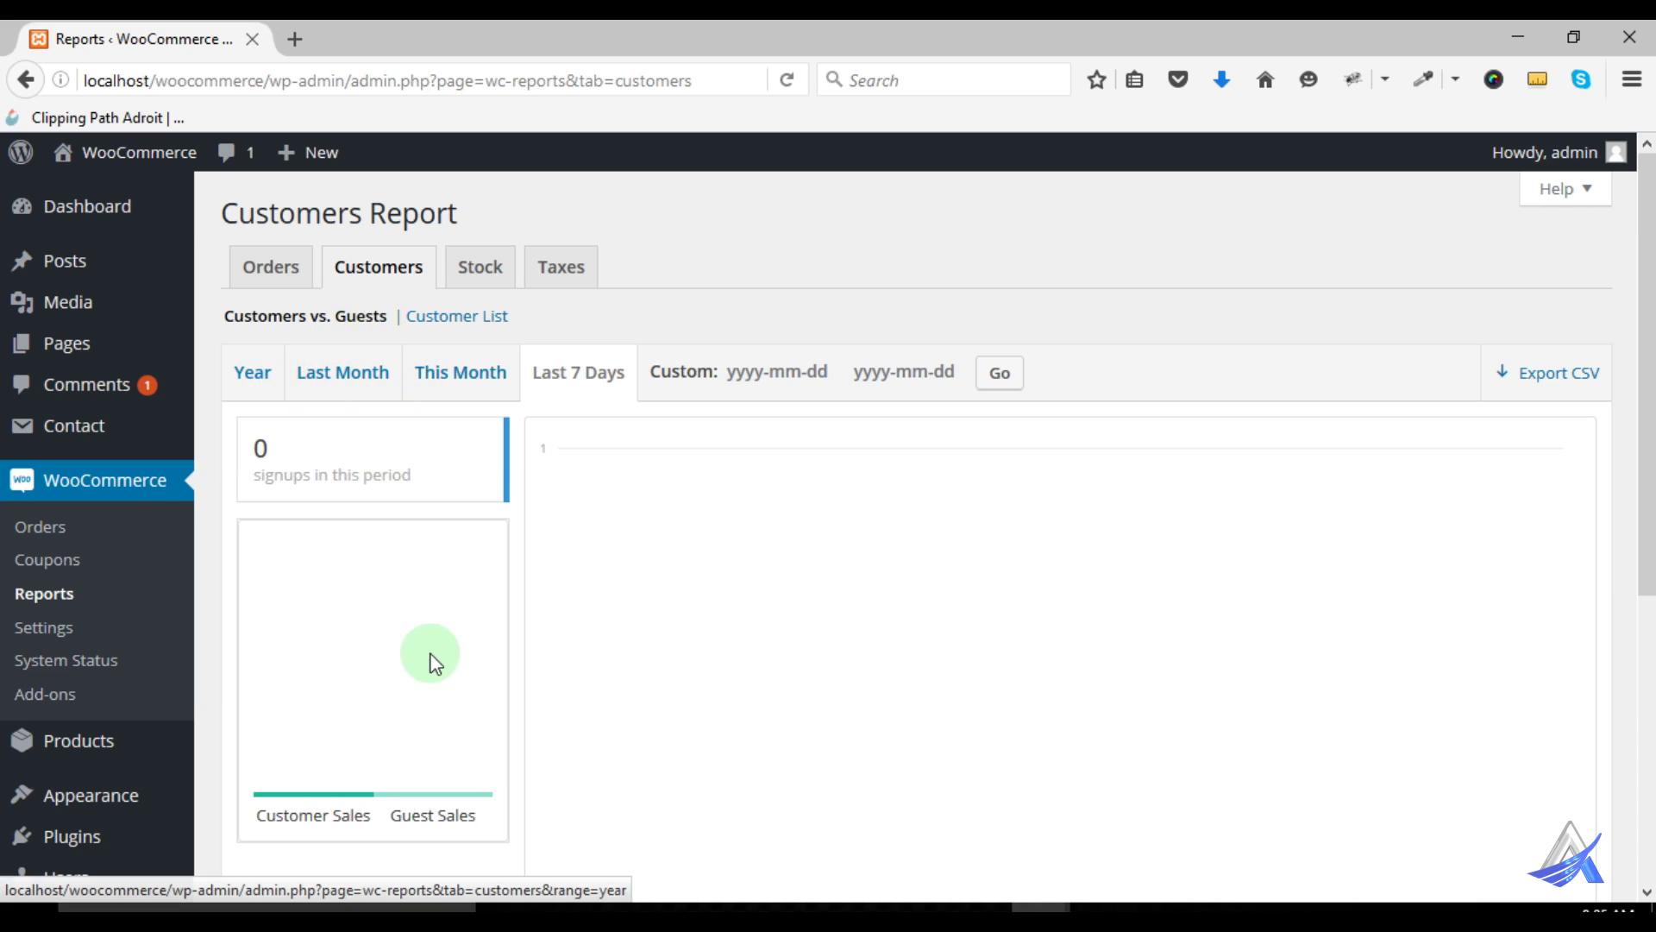
left_click(464, 320)
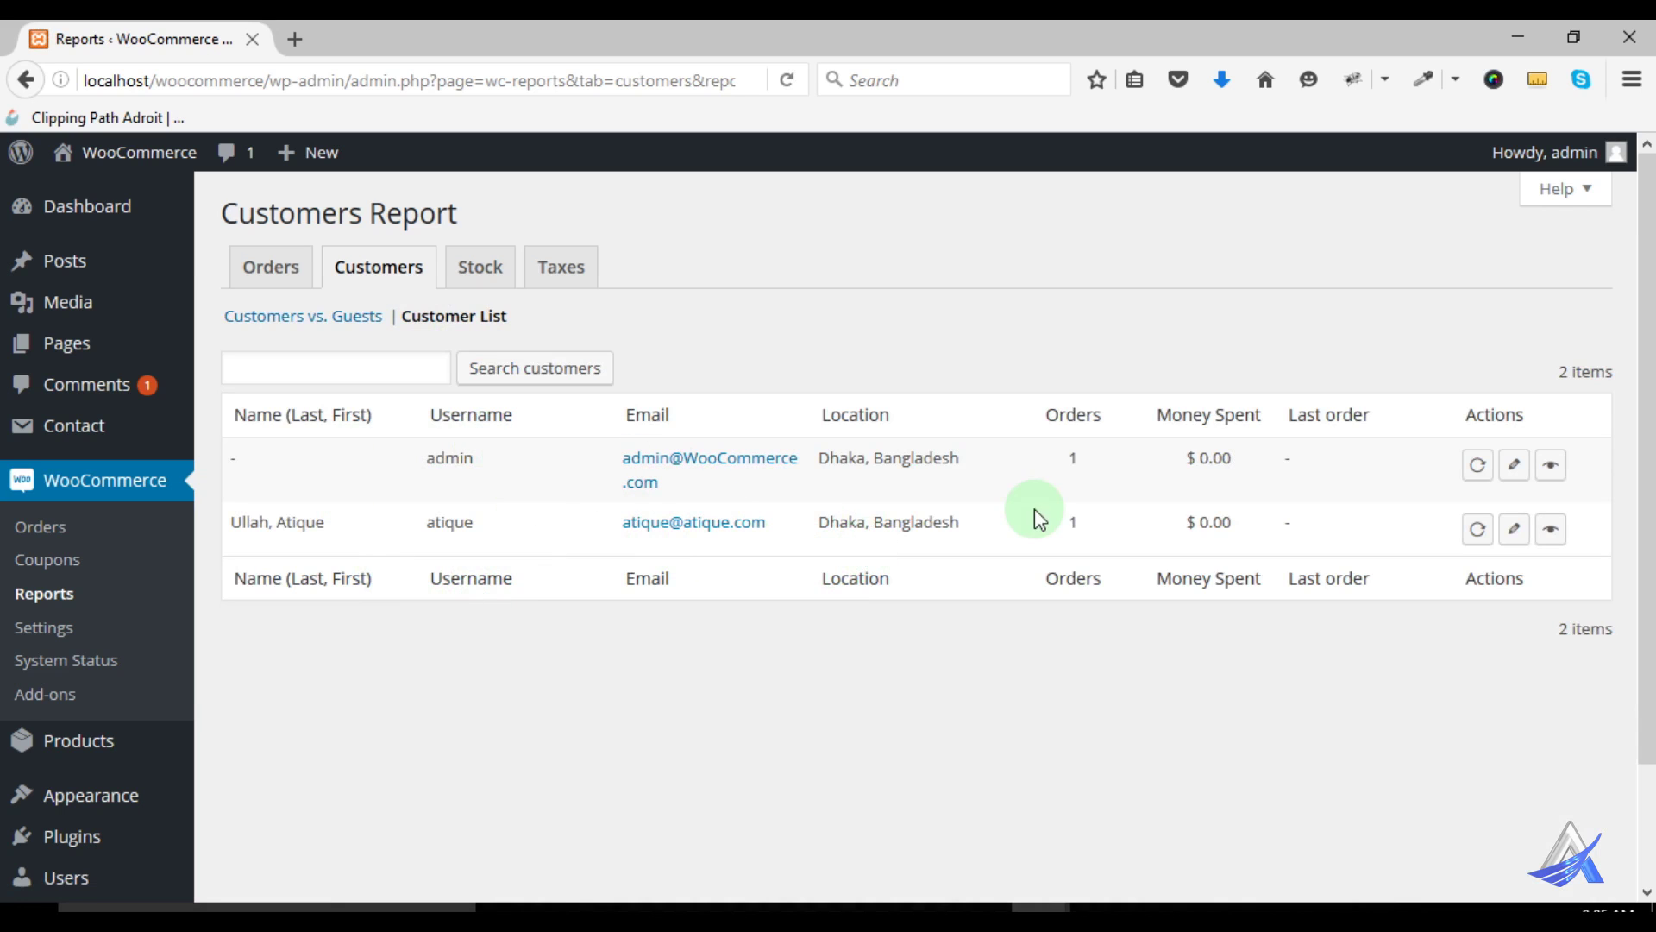
left_click(1476, 471)
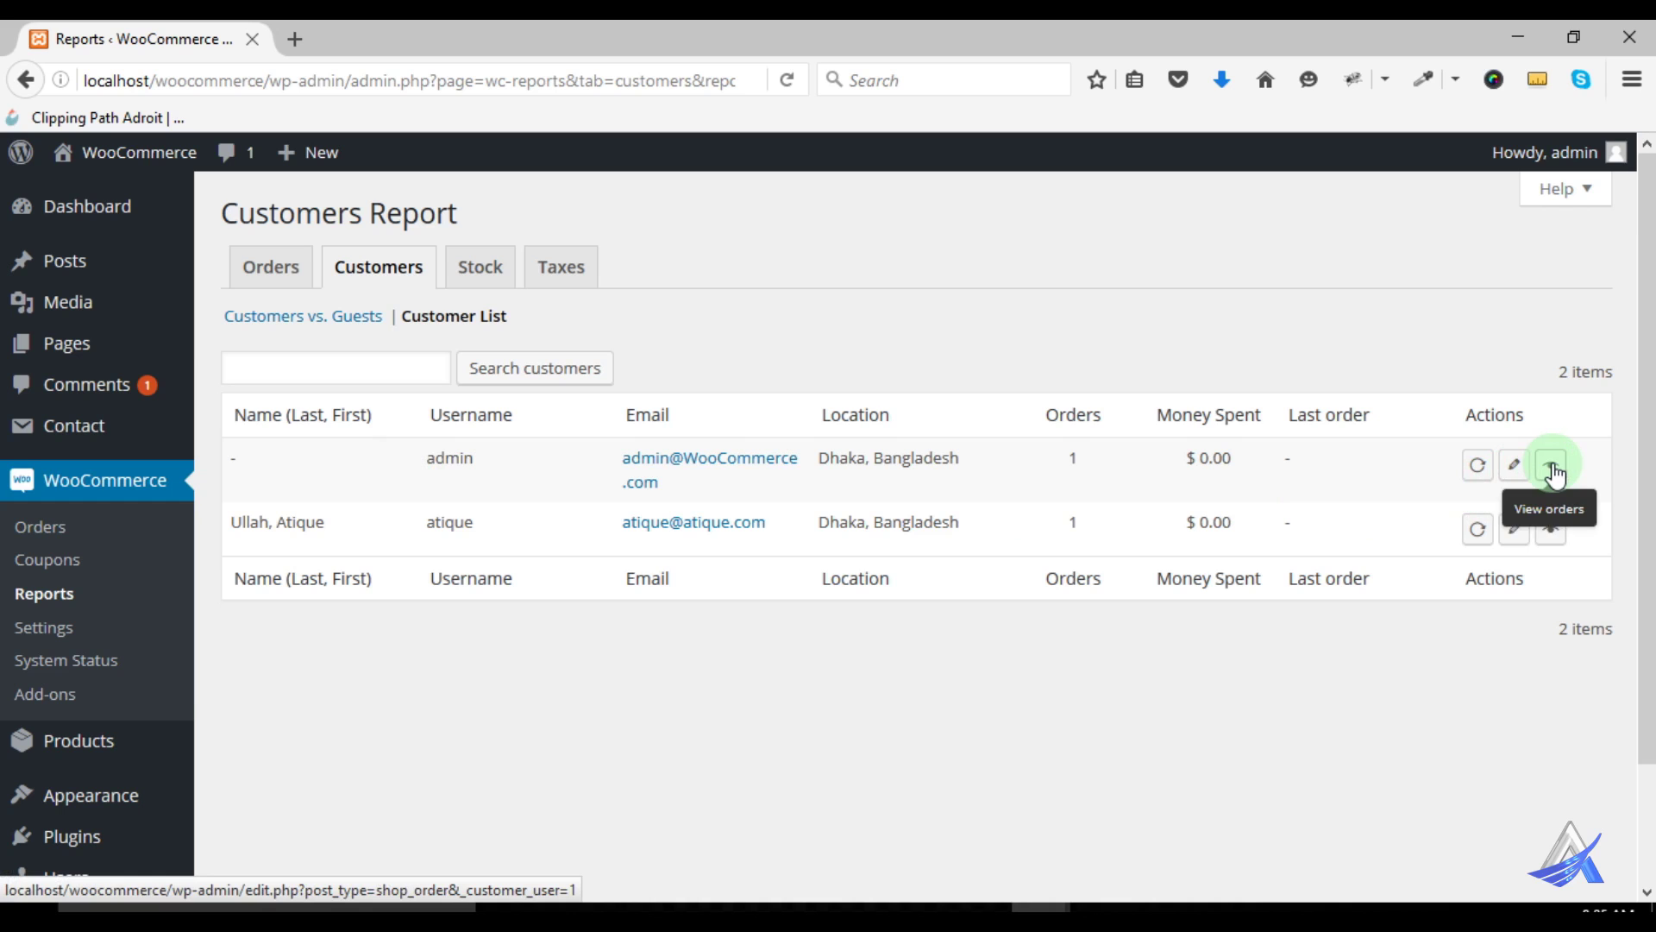
Review the Stock report's Low in stock, Out of stock and Most Stocked lists, and open the Taxes by code report
left_click(484, 273)
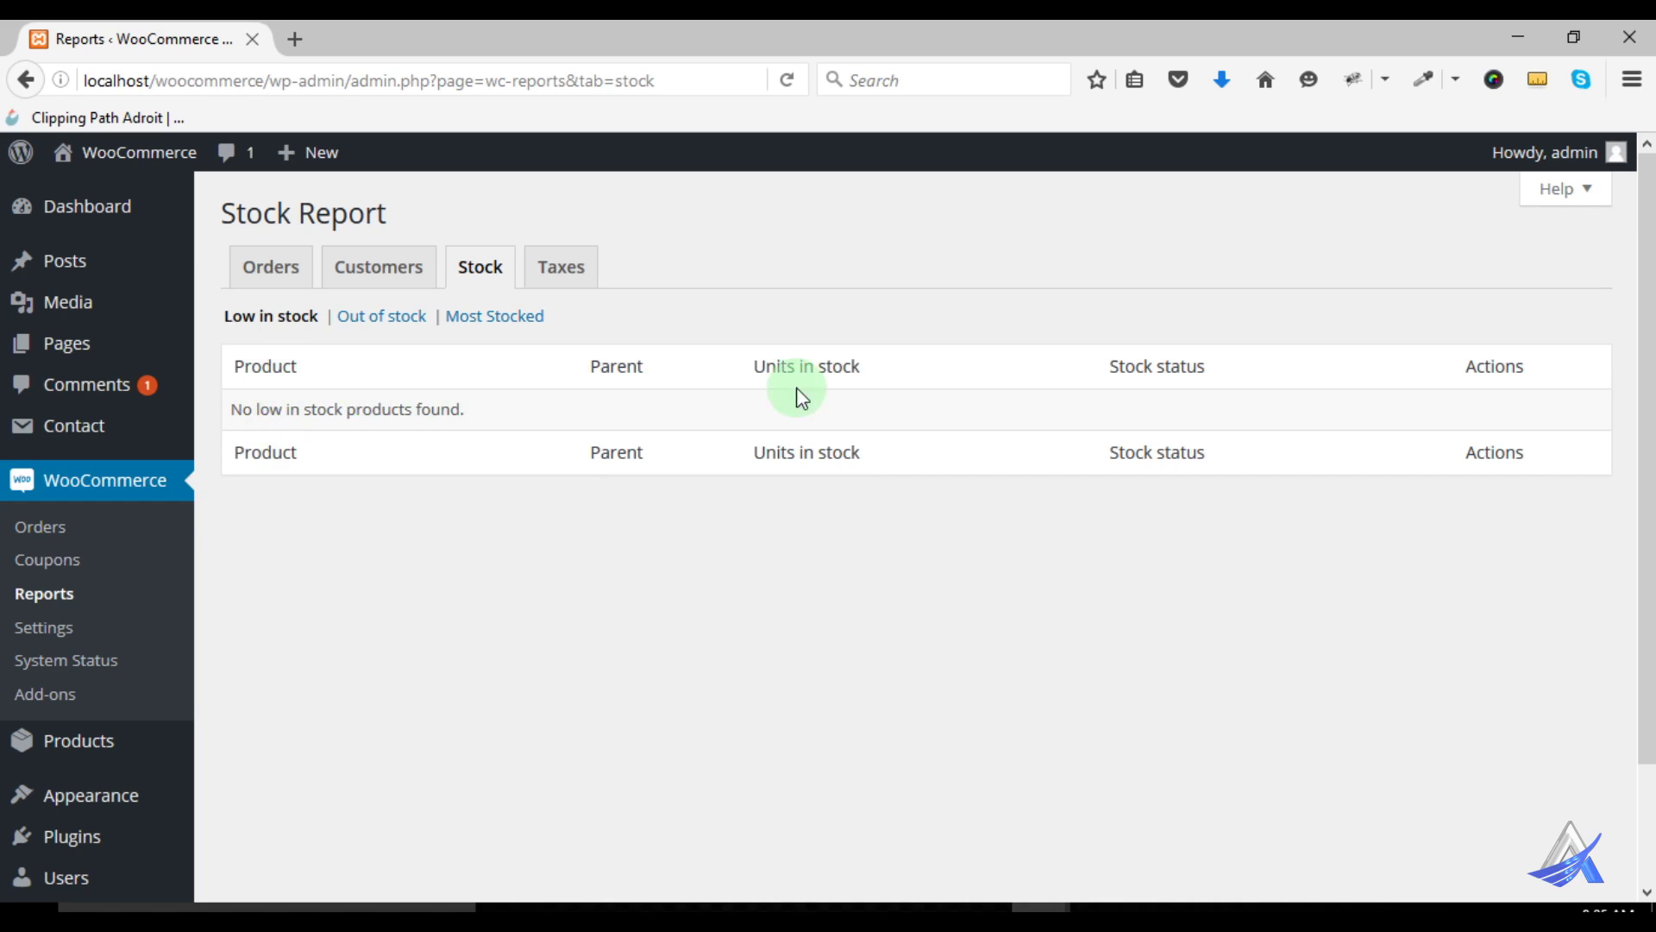
left_click(403, 324)
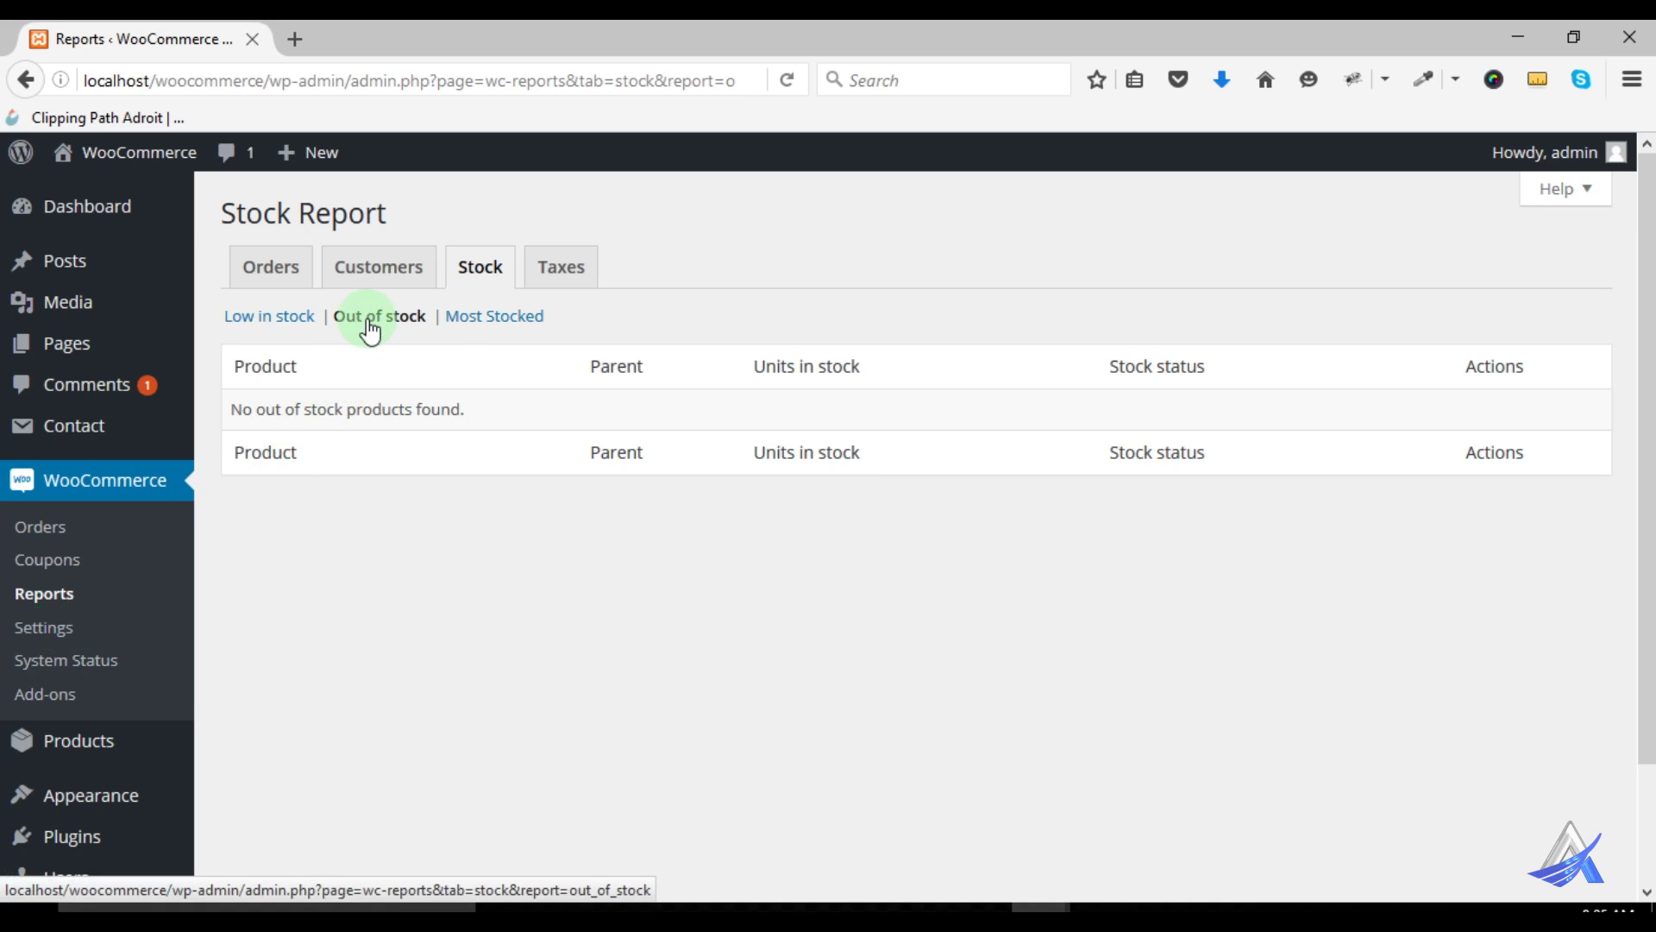
left_click(473, 328)
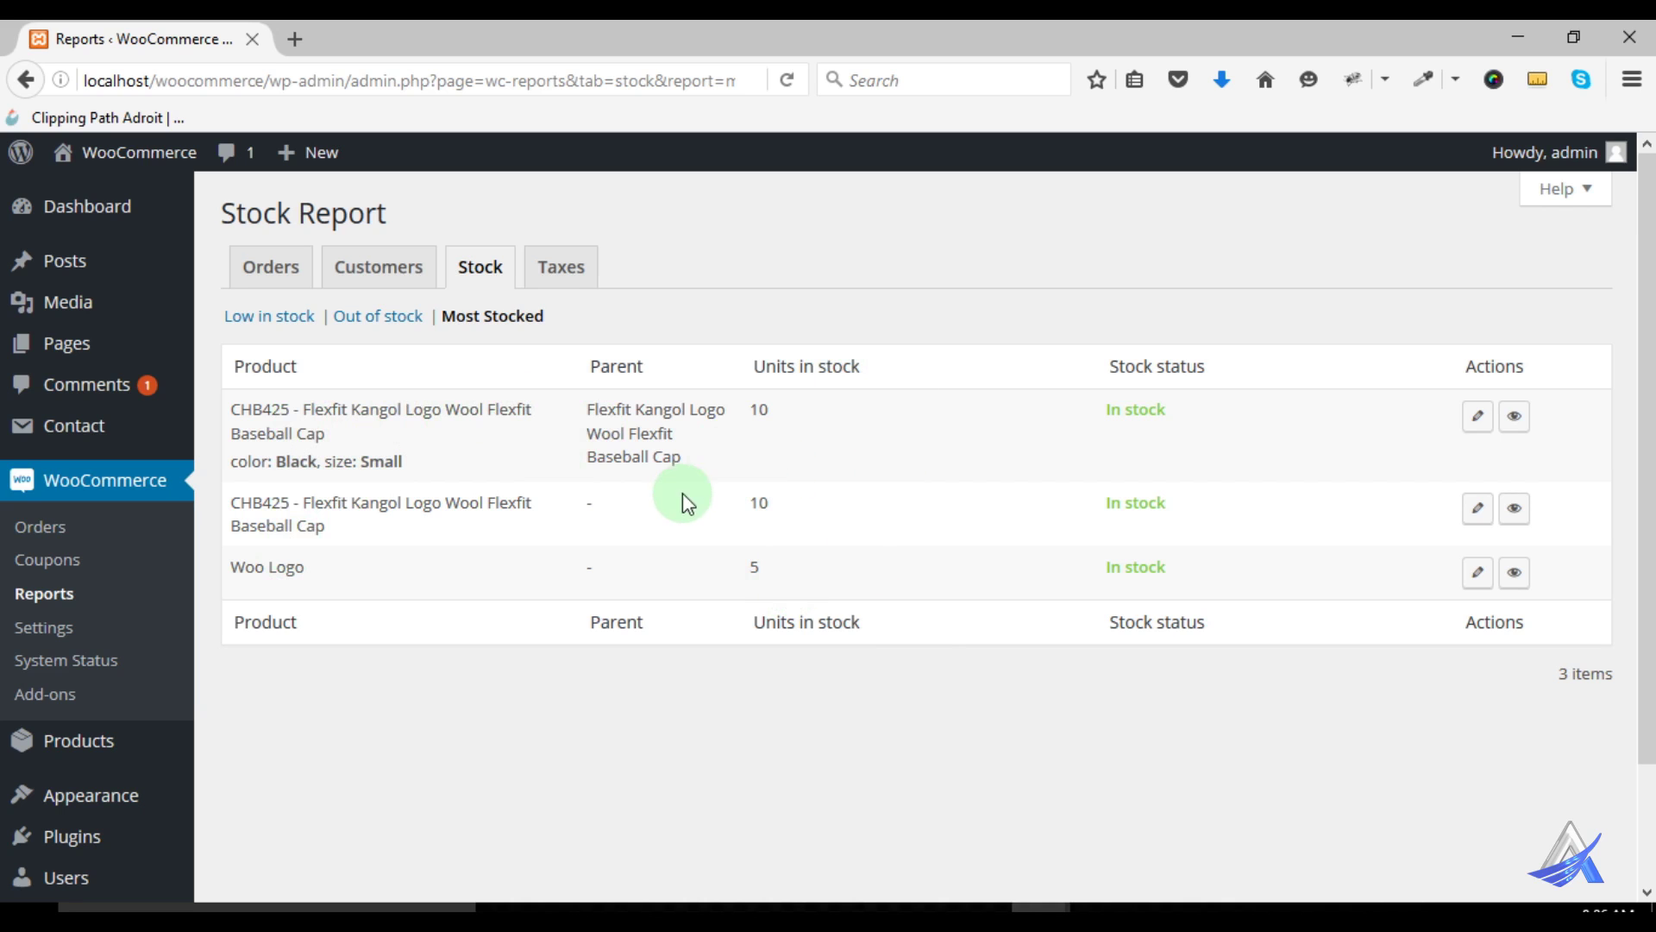
left_click(563, 273)
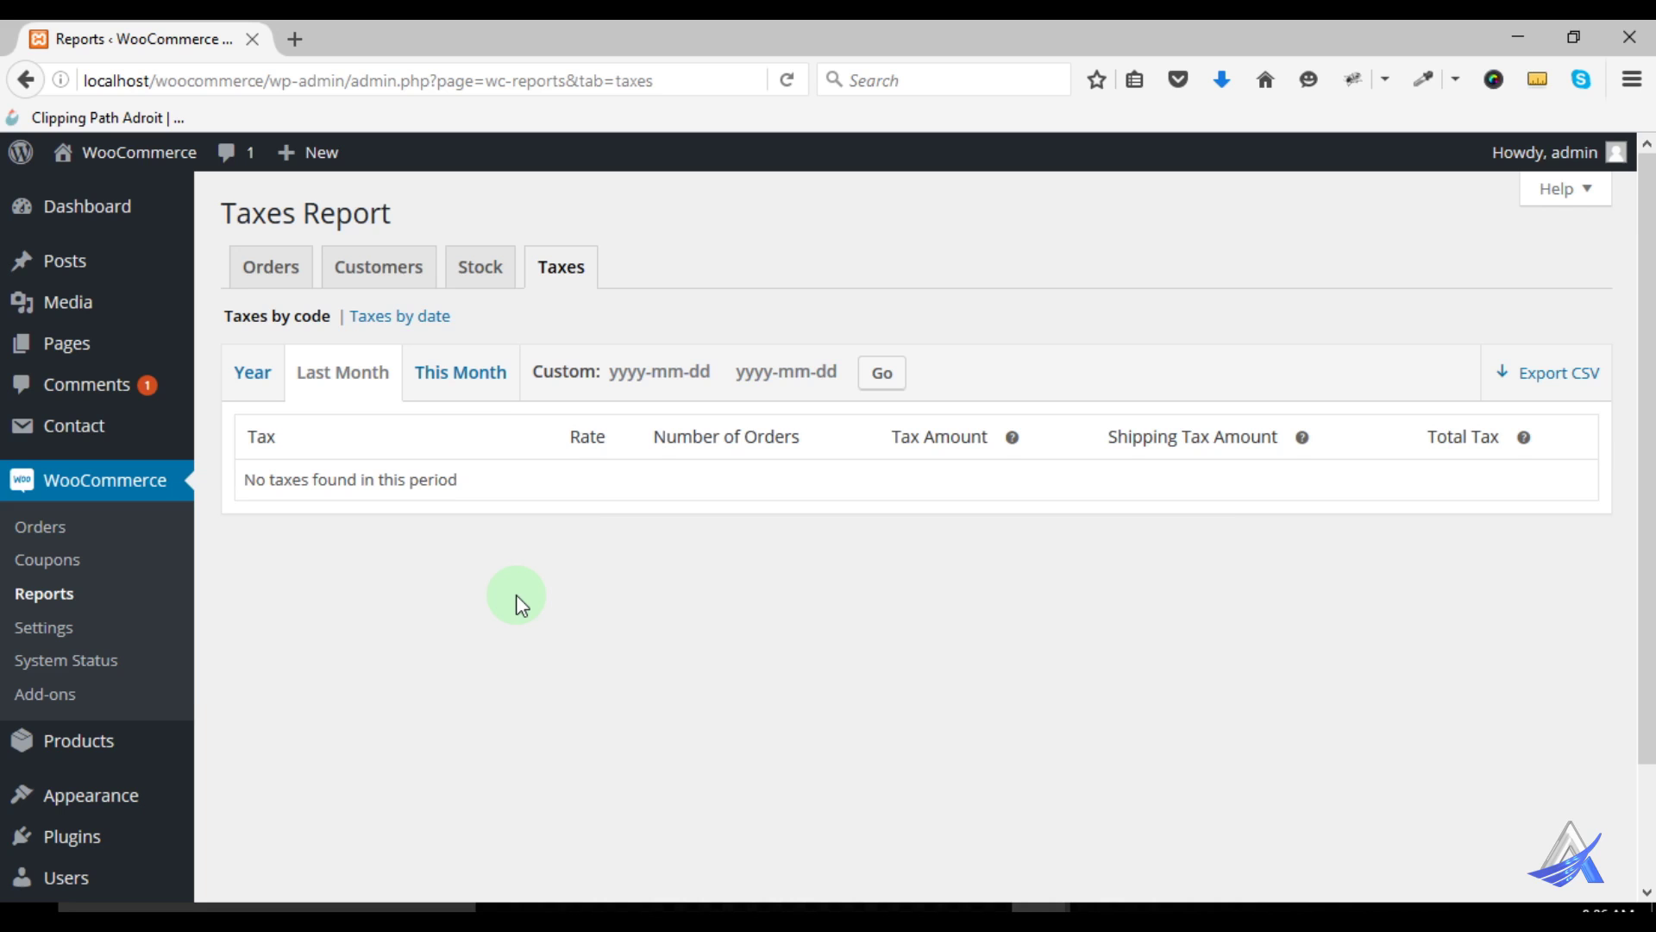
Open the Dashboard home and examine the WooCommerce Status summary and the WooCommerce Recent Reviews section
mouse_move(118, 204)
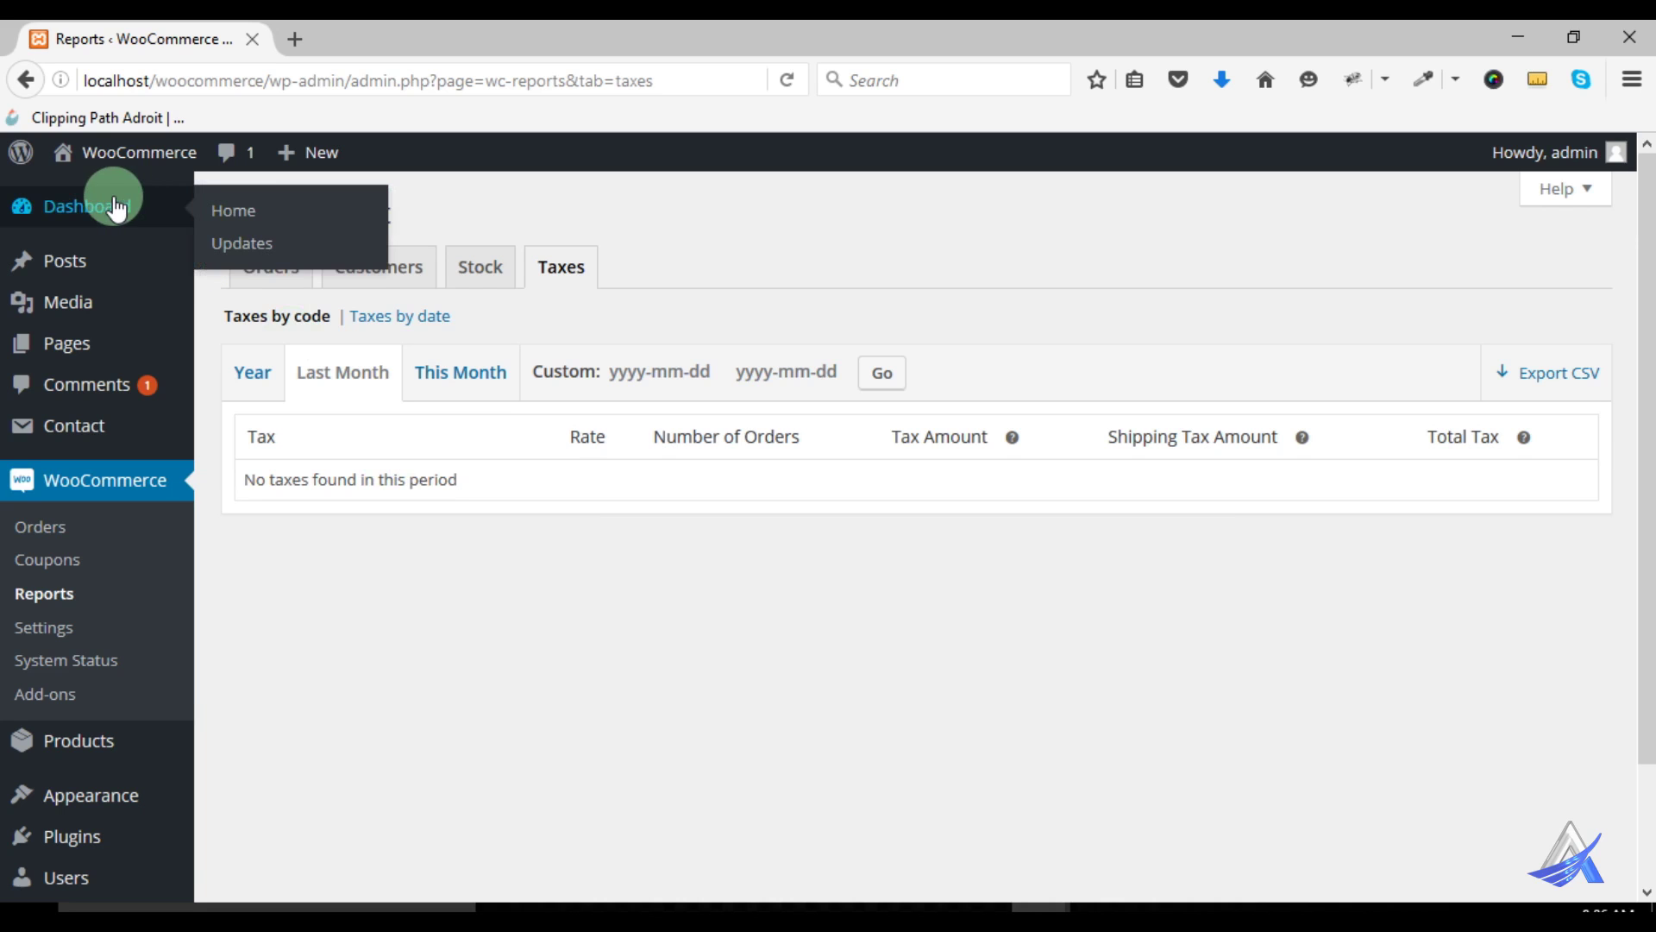
left_click(246, 215)
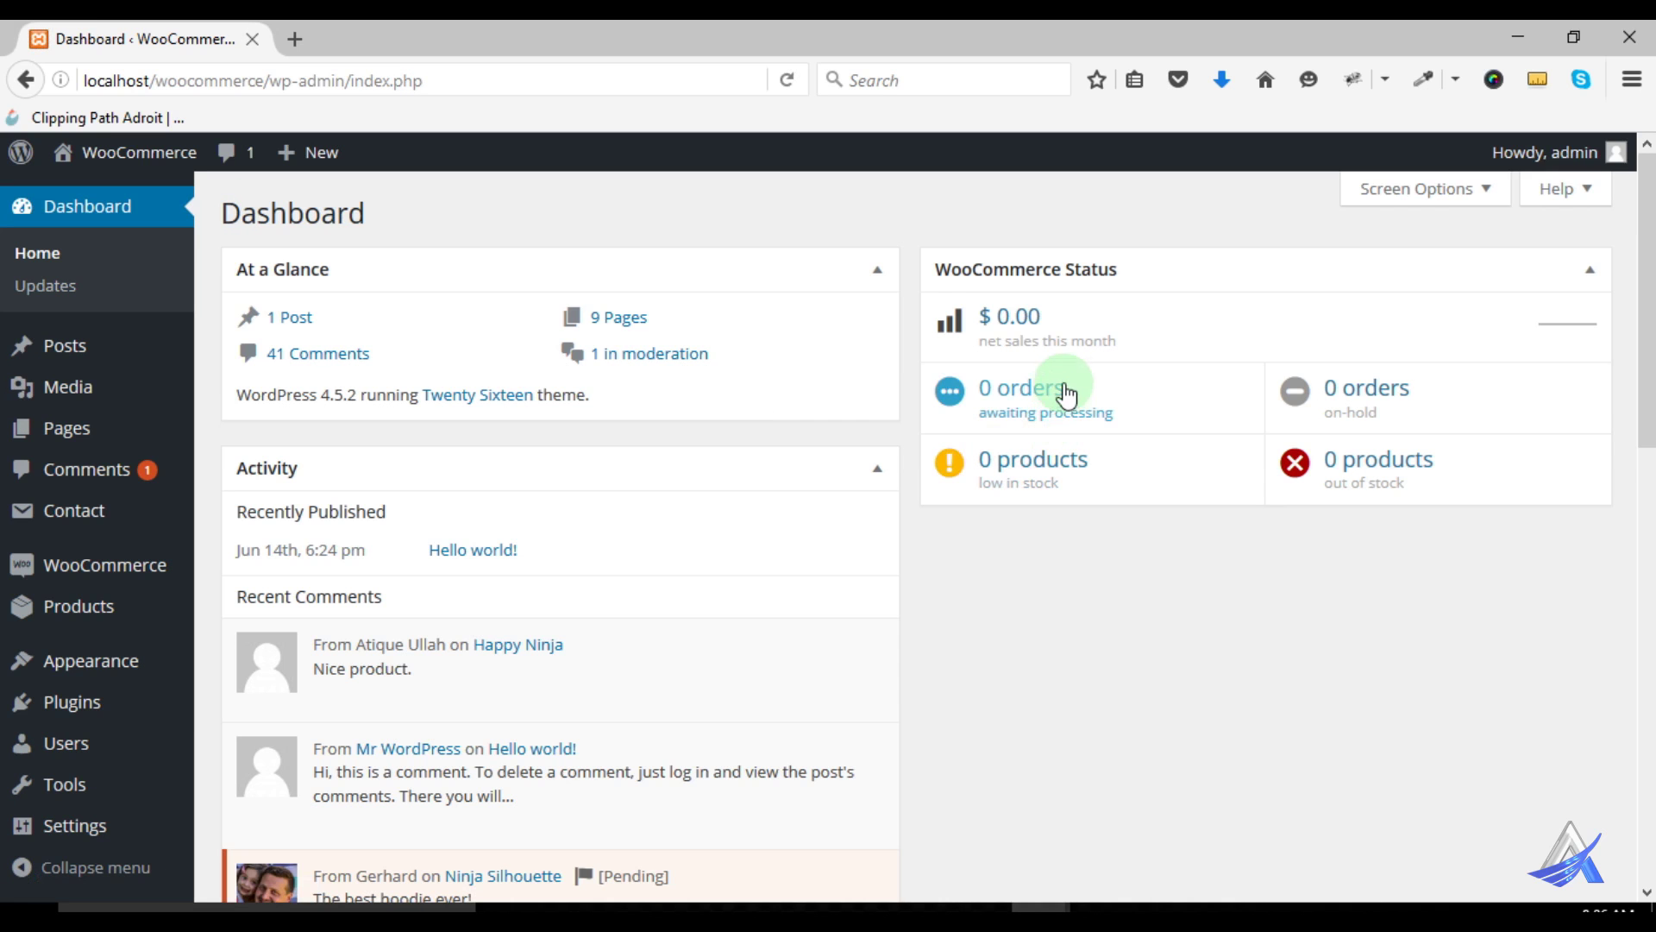
scroll(621, 533, "down", 3)
scroll(626, 531, "up", 3)
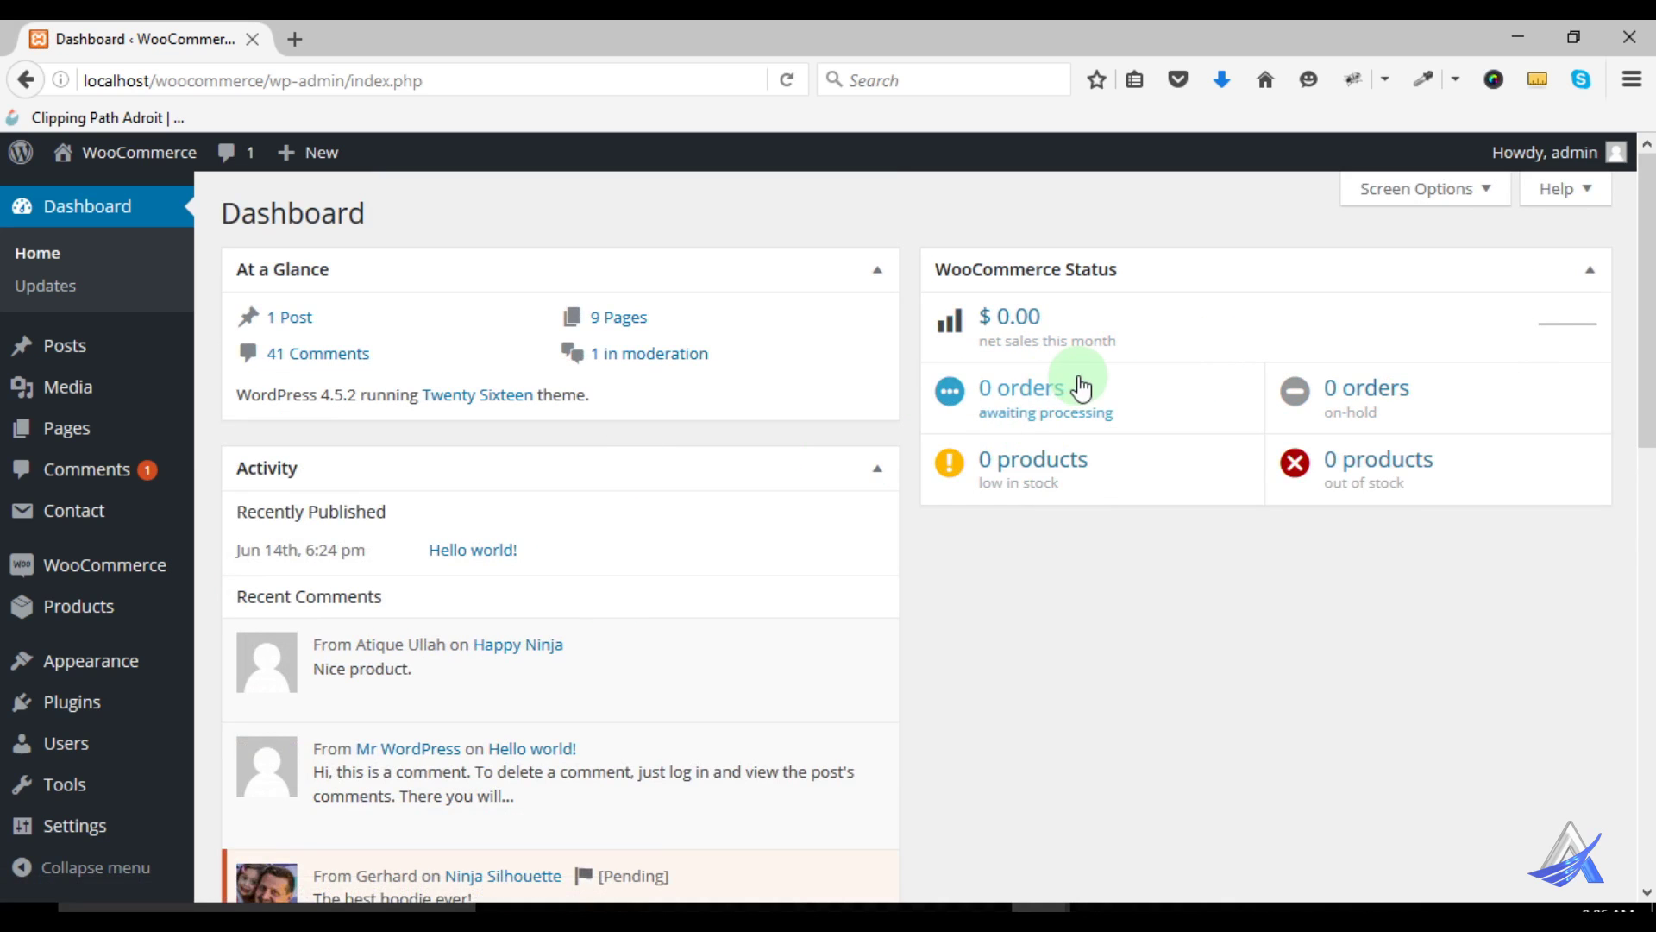
scroll(643, 509, "down", 3)
scroll(642, 509, "down", 8)
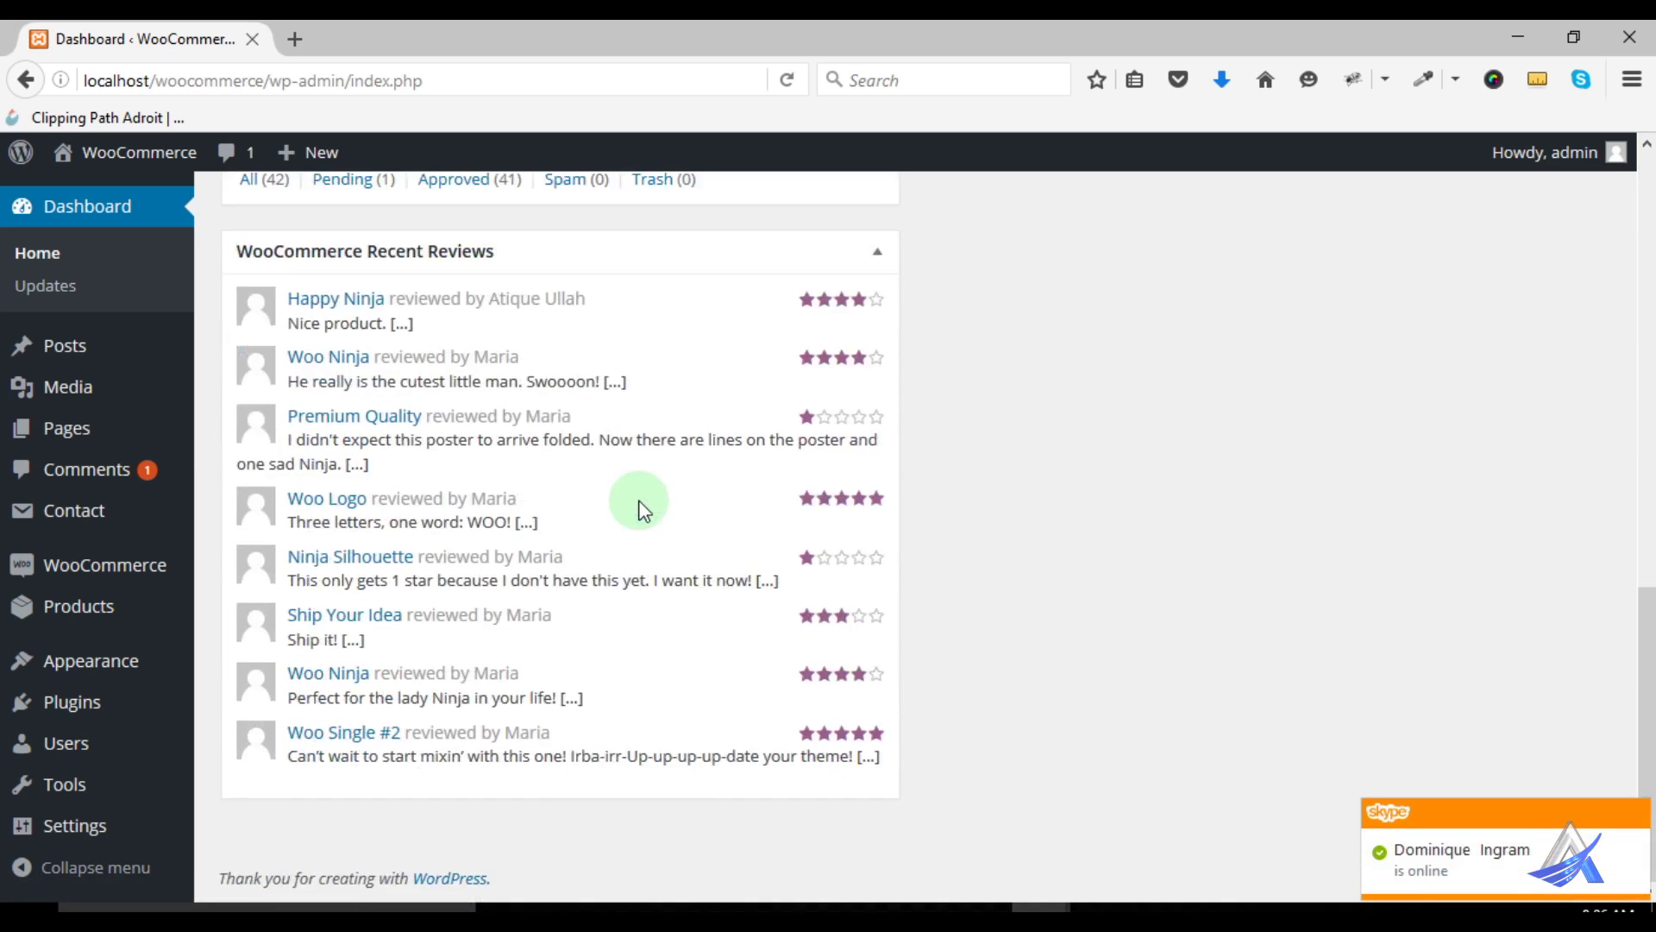
scroll(515, 552, "up", 11)
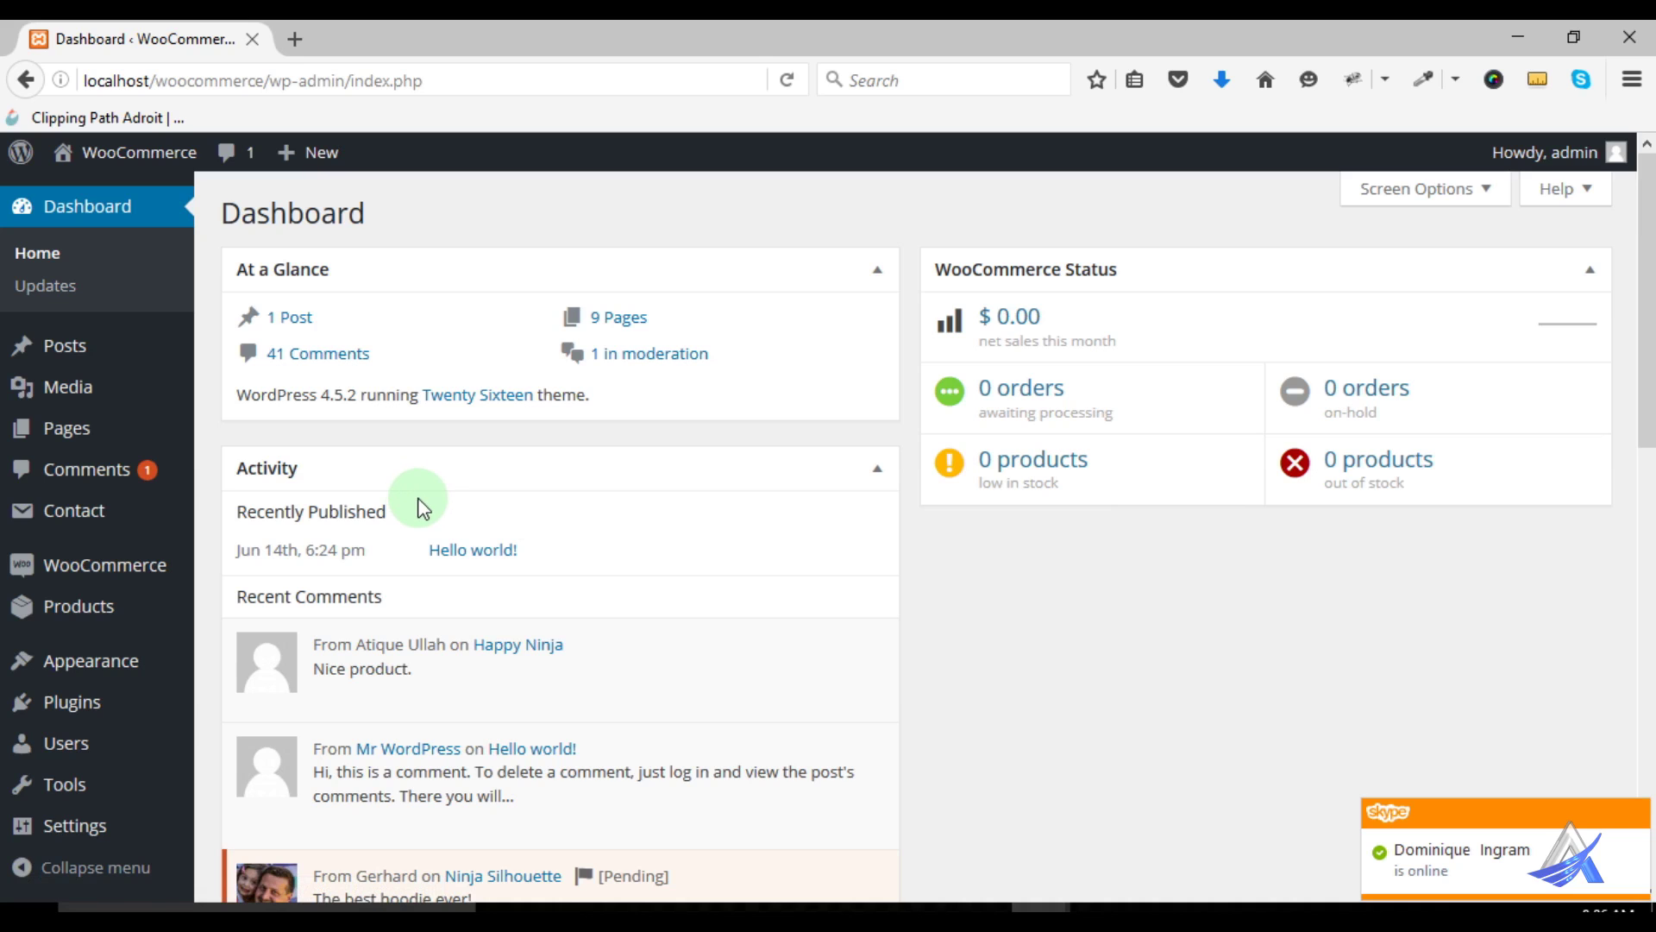
Open the WooCommerce System Status page and examine its sections from WordPress Environment through Active Plugins, Theme and Templates
left_click(142, 568)
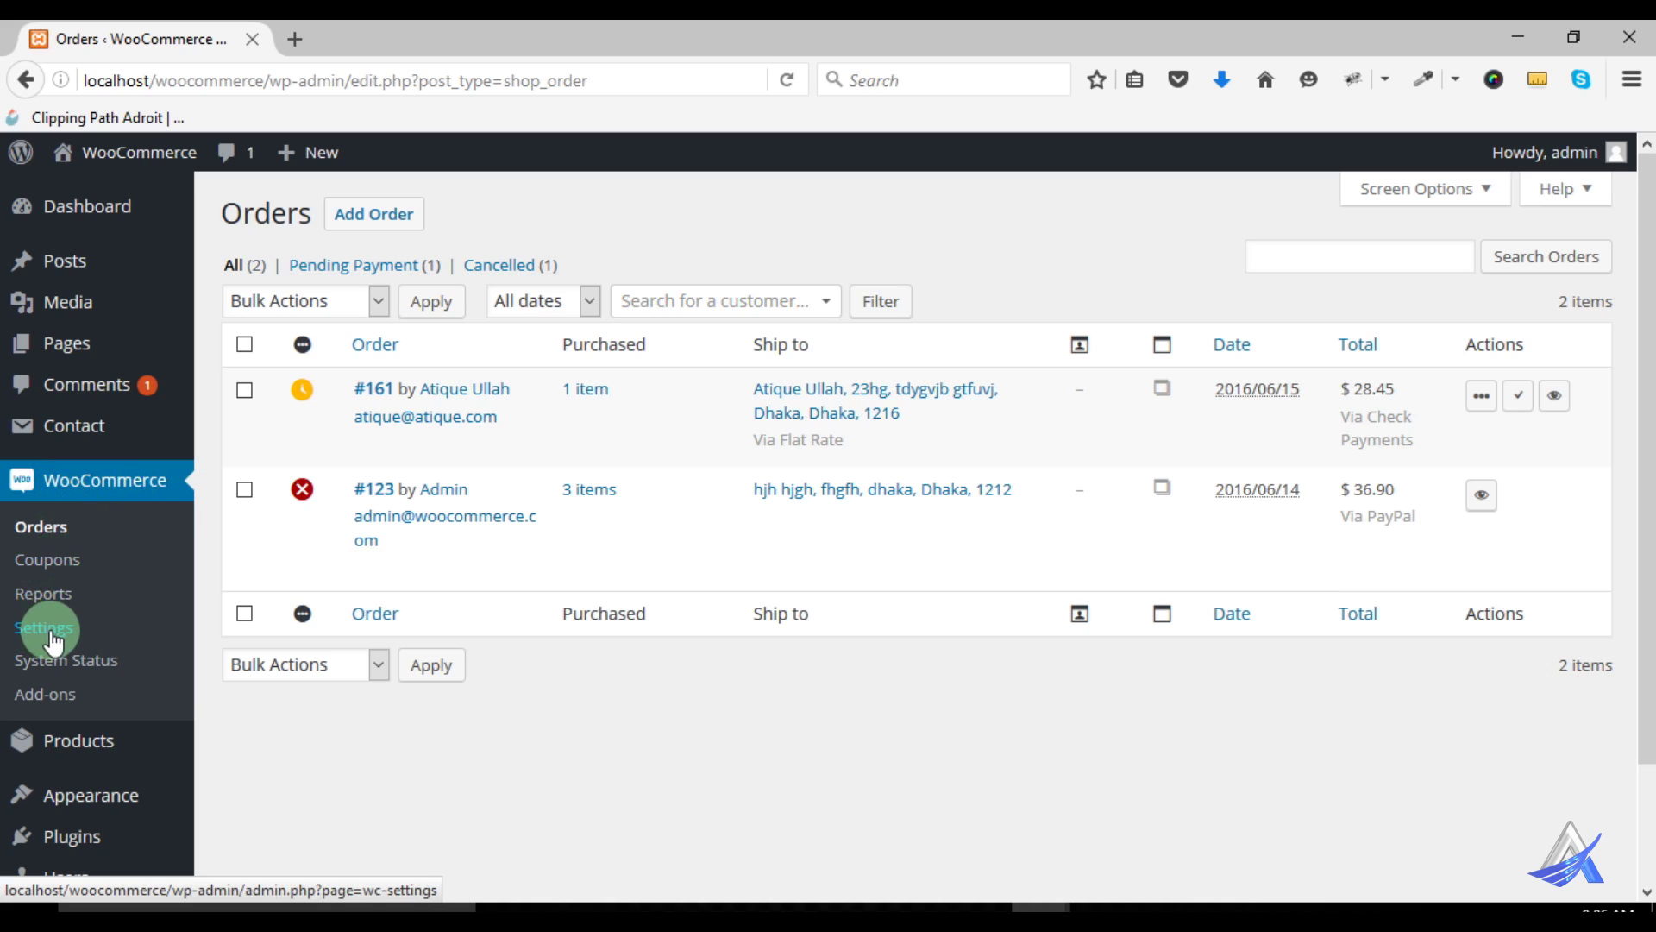
left_click(70, 665)
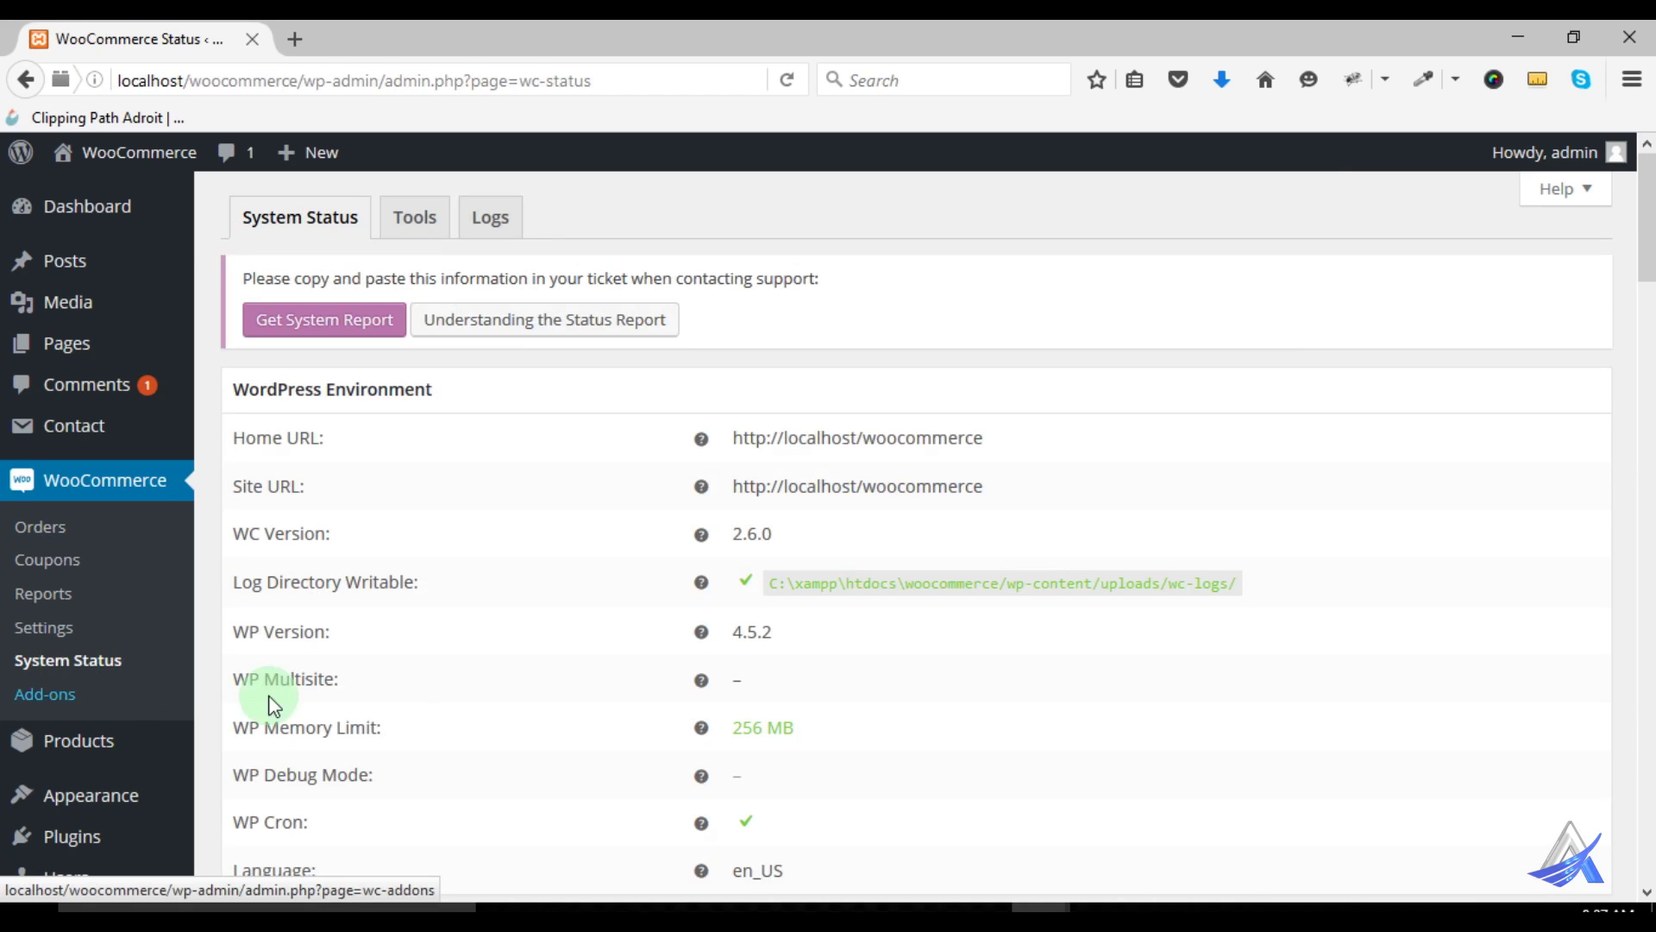
scroll(229, 333, "down", 3)
scroll(401, 357, "down", 3)
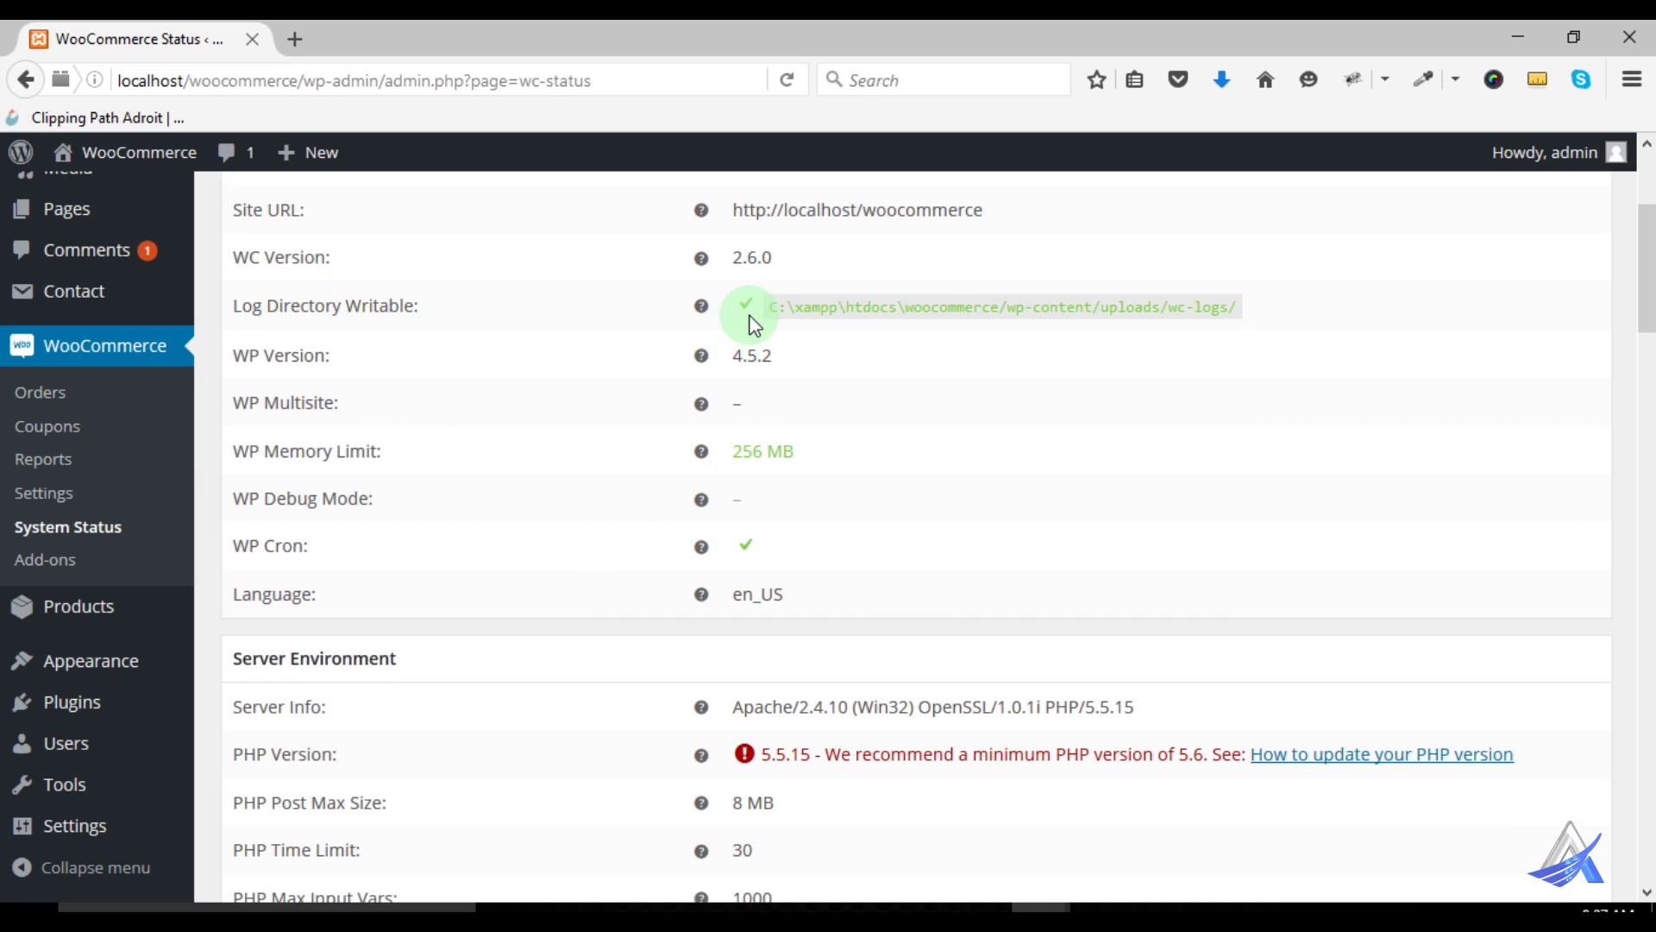
scroll(749, 325, "down", 5)
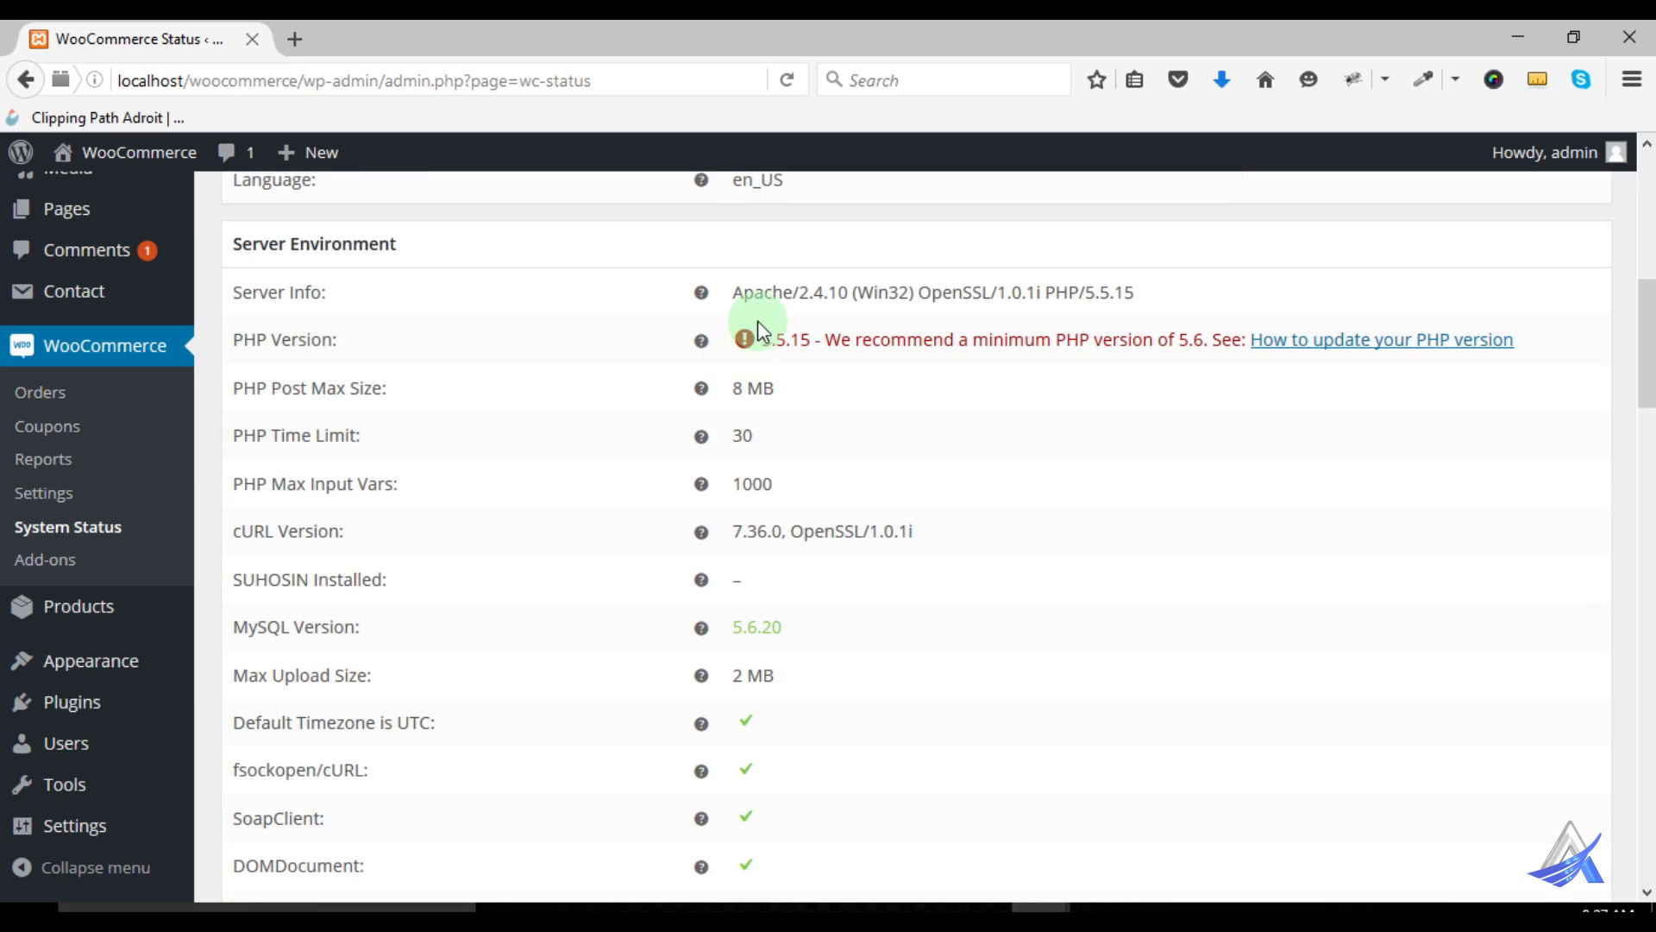
scroll(758, 378, "down", 2)
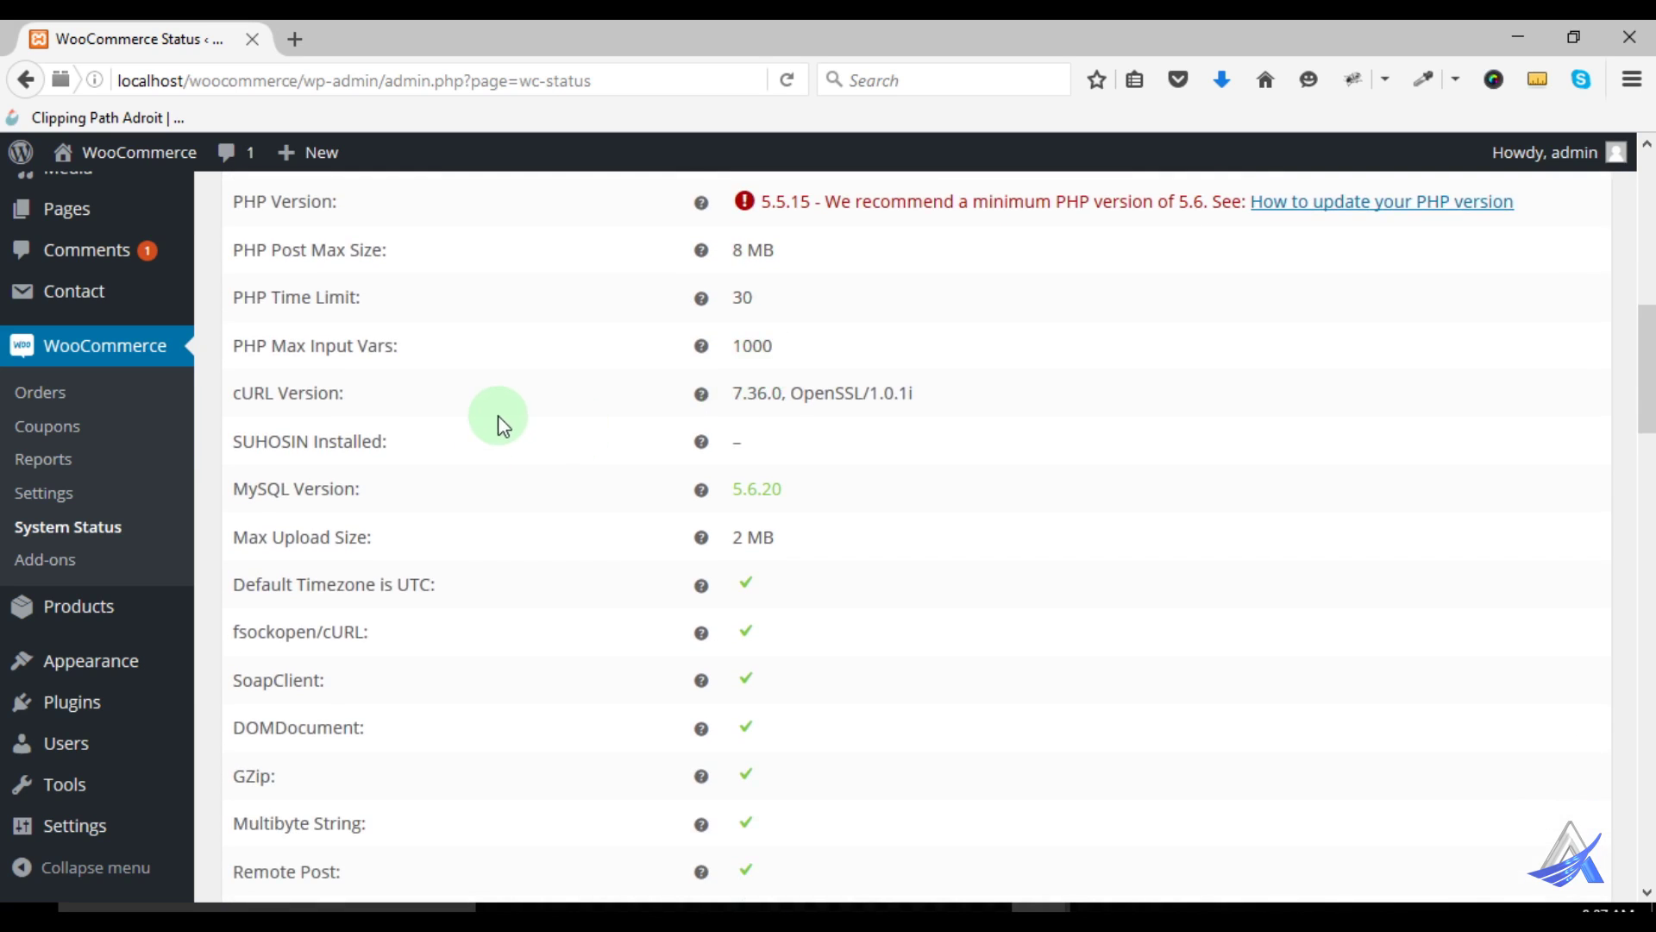
scroll(496, 440, "down", 10)
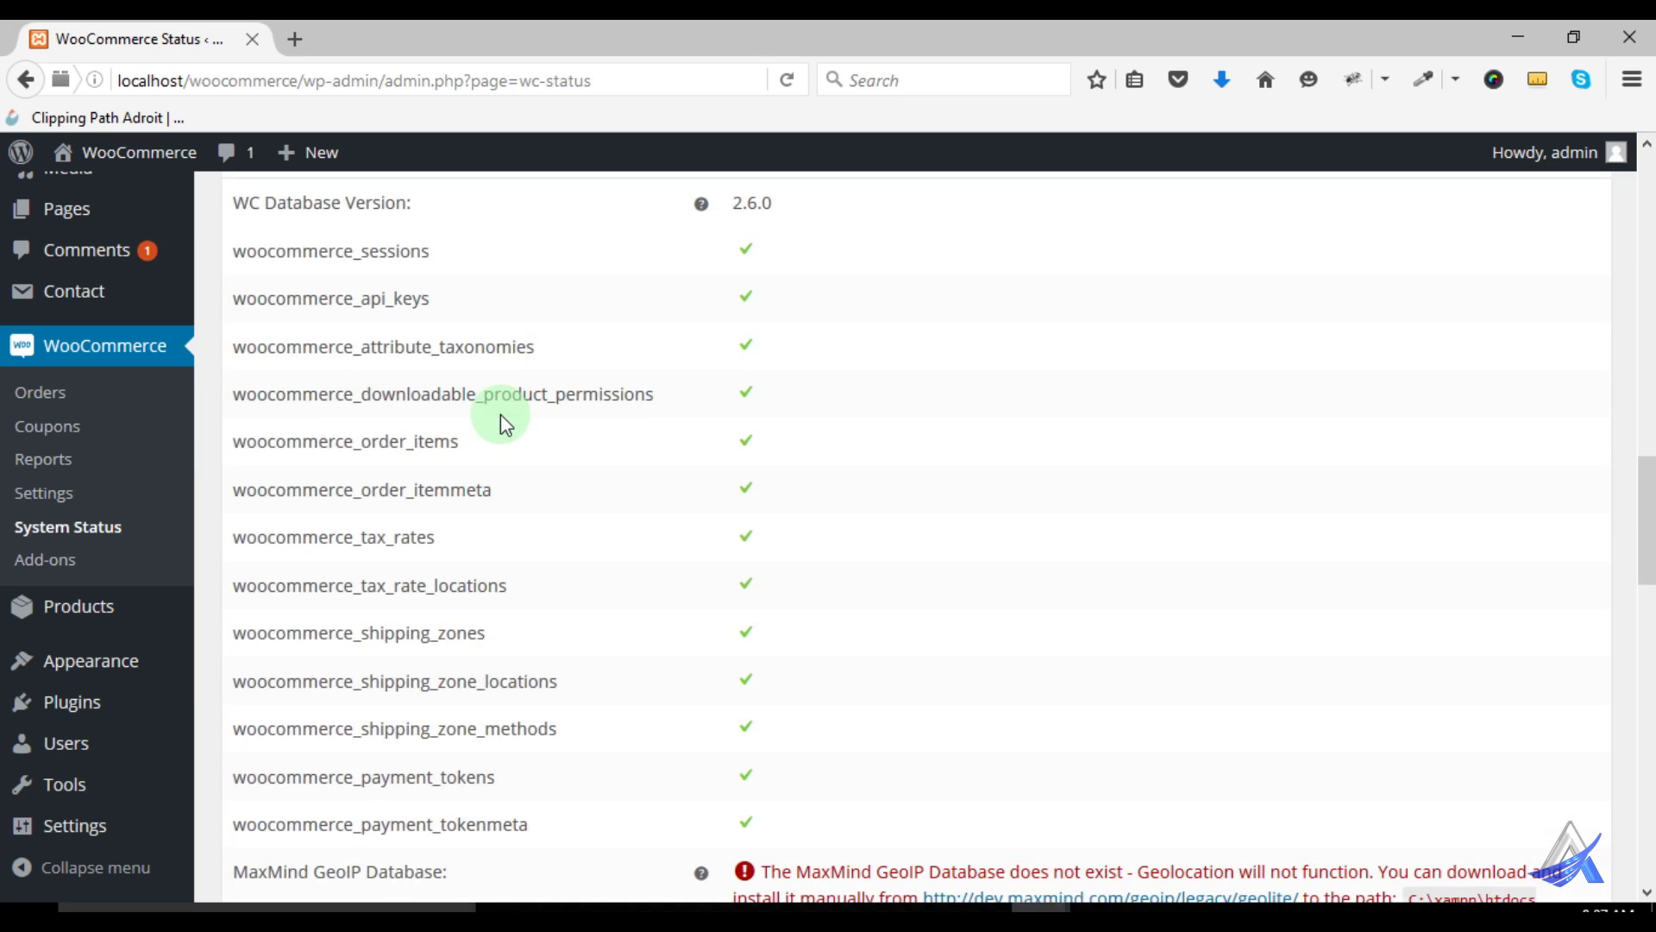
scroll(500, 414, "down", 7)
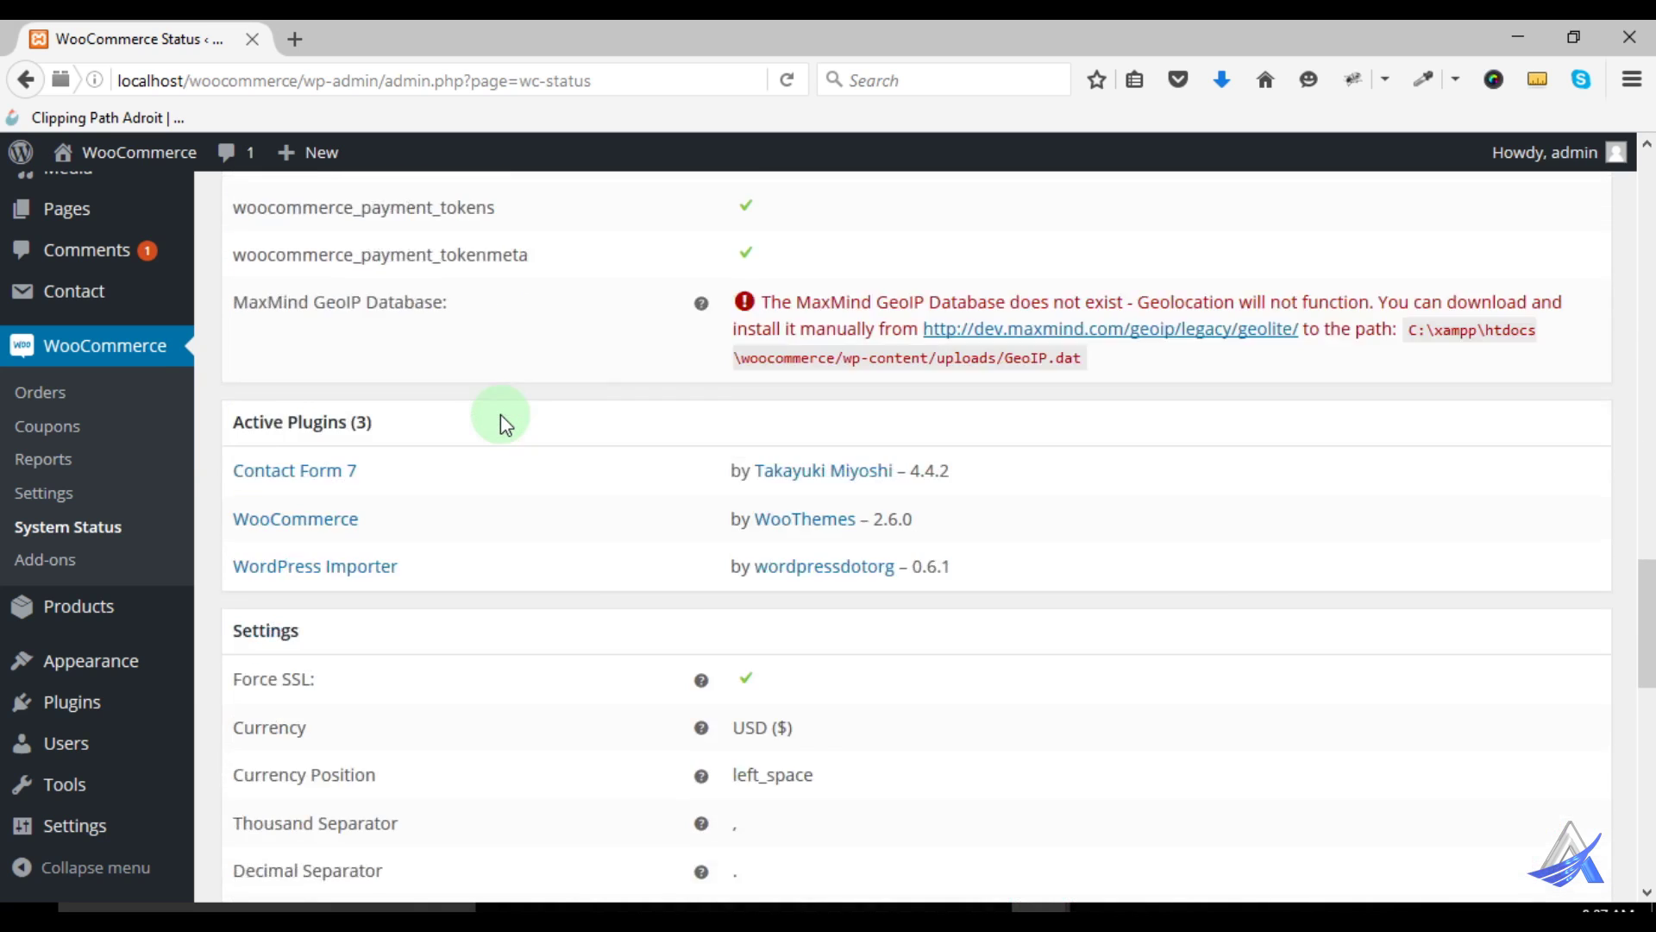
scroll(524, 418, "up", 1)
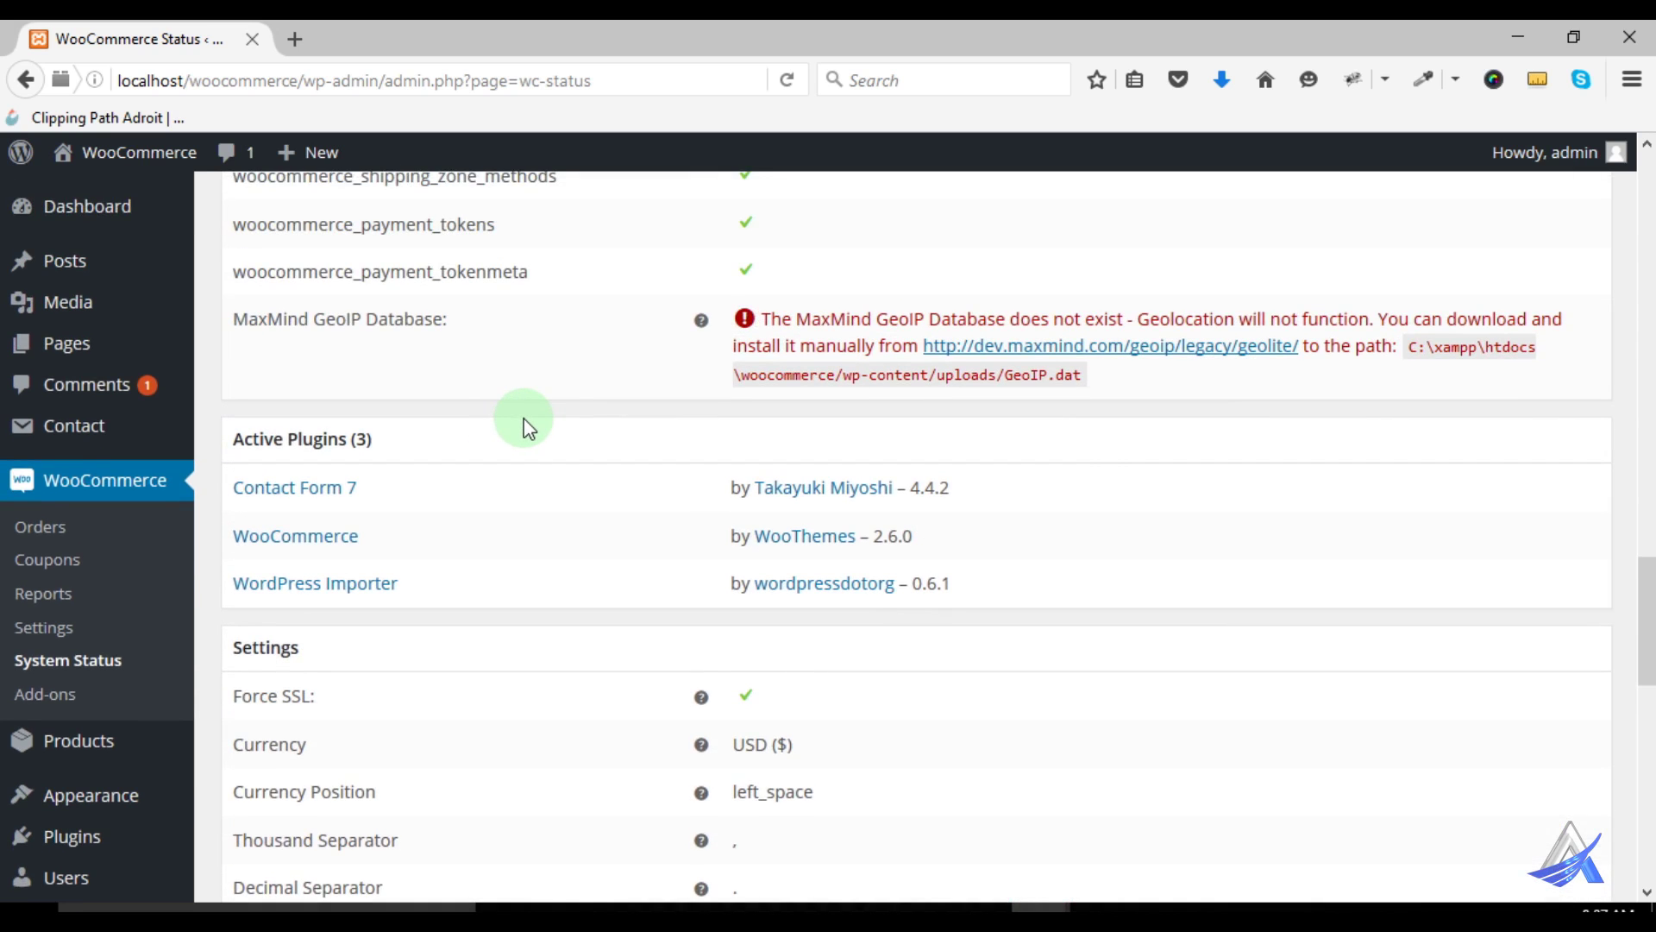
scroll(523, 419, "down", 12)
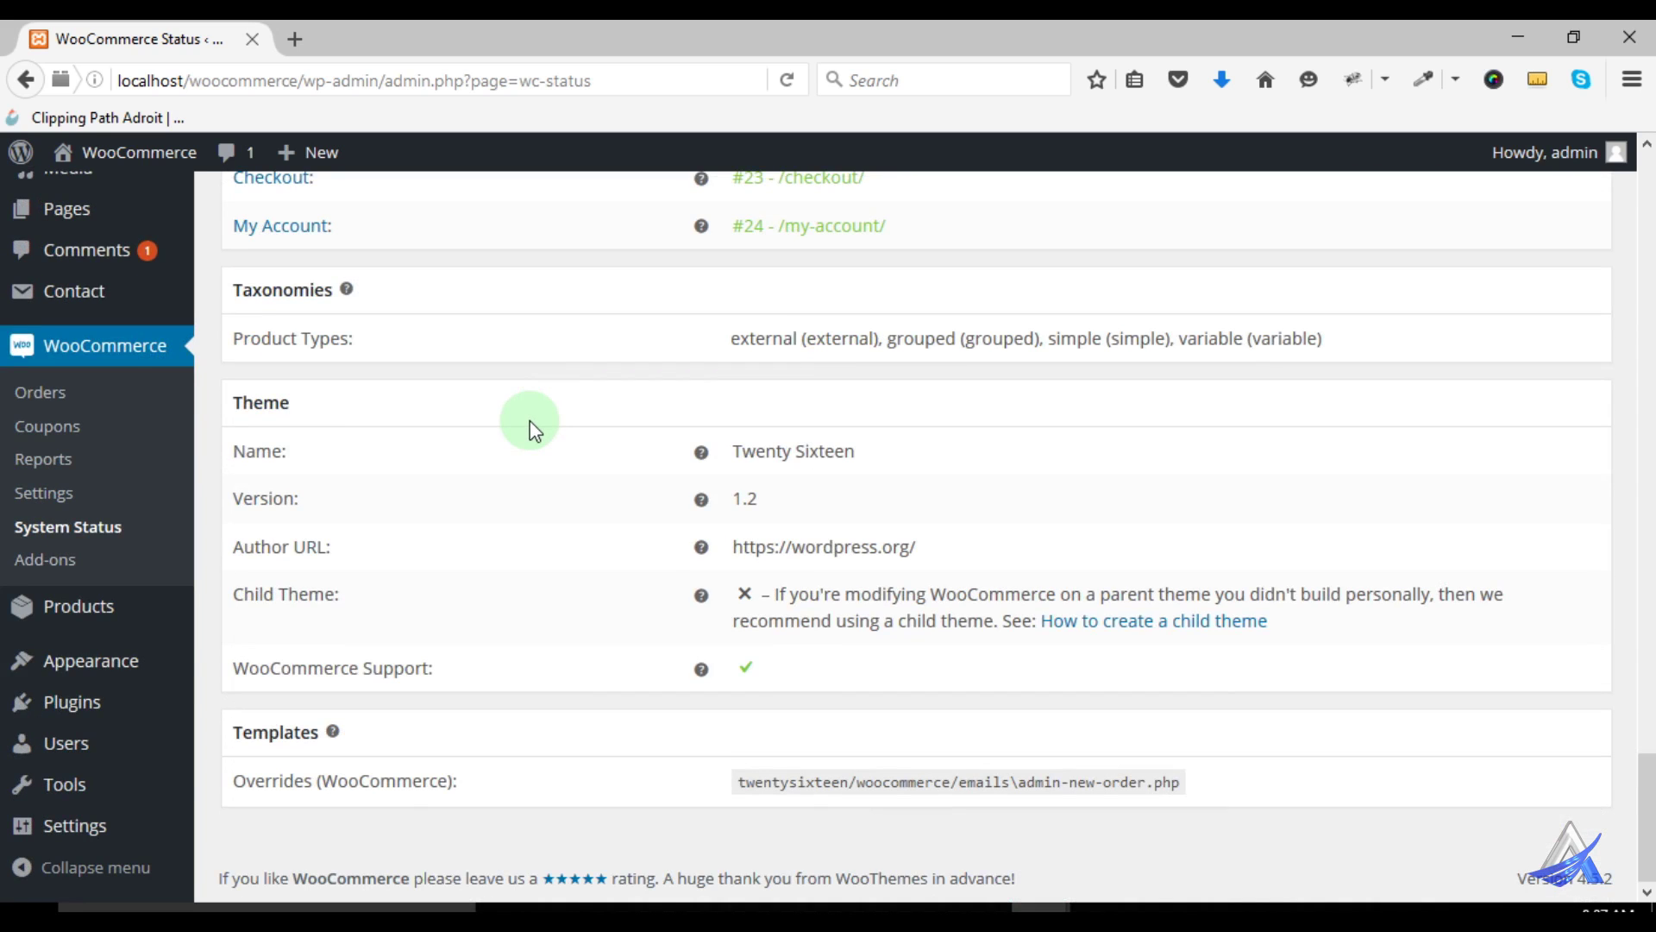
scroll(535, 429, "up", 20)
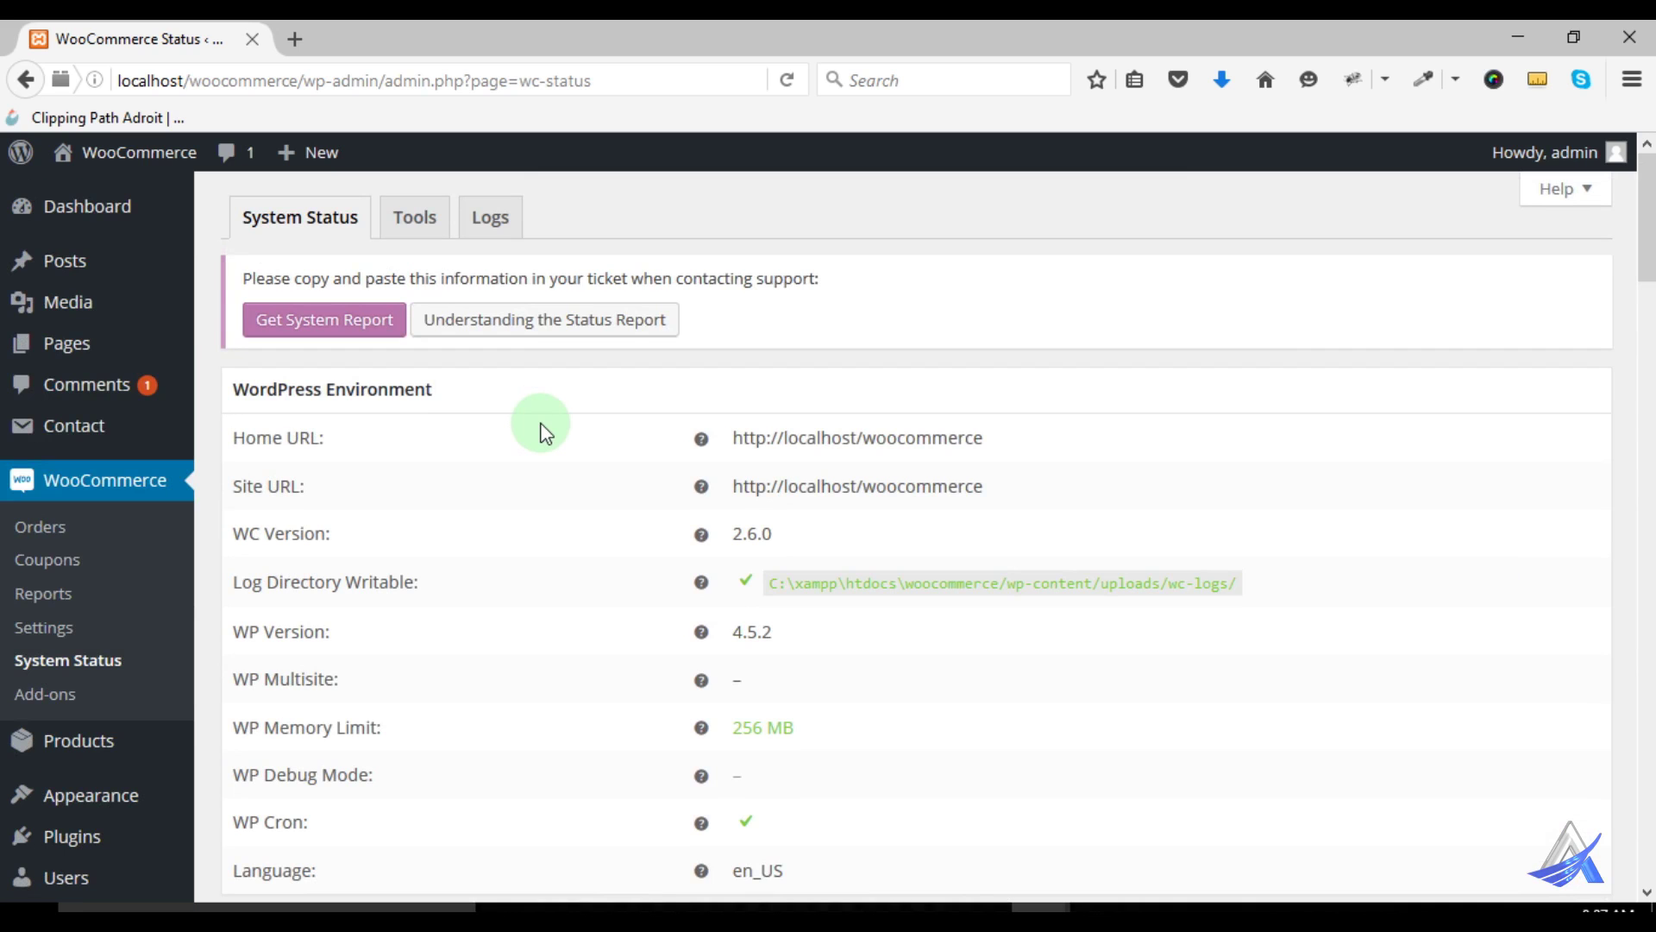
Open the System Status Tools and read through the maintenance options from WC Transients to Remove All Data
left_click(418, 227)
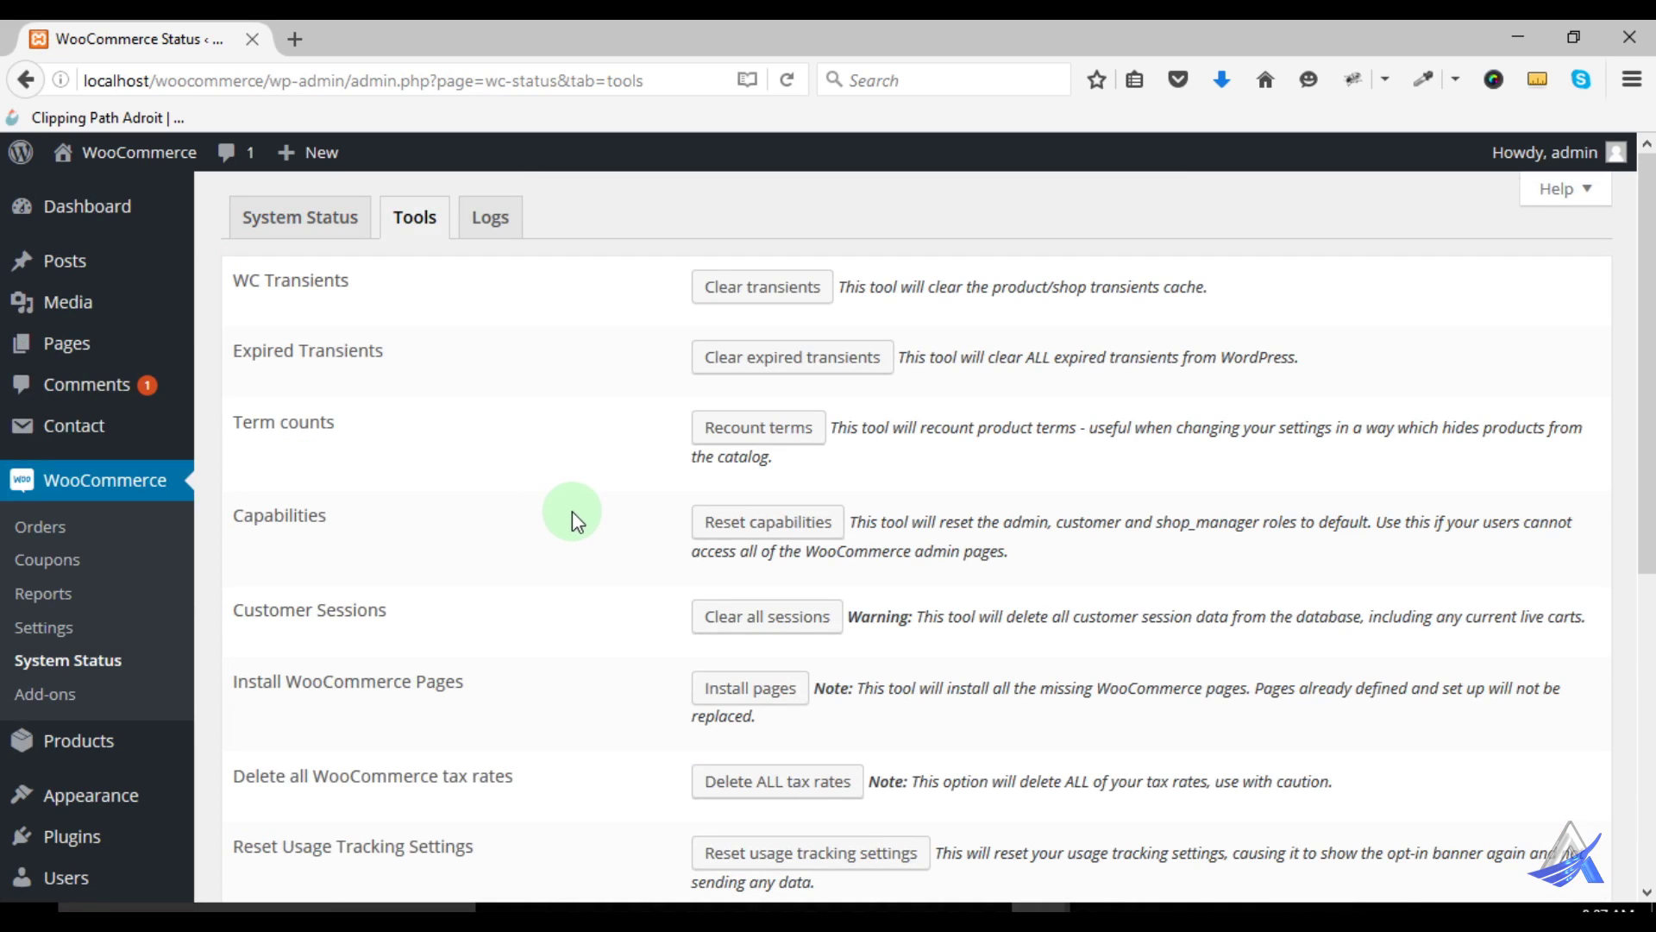
scroll(562, 556, "down", 3)
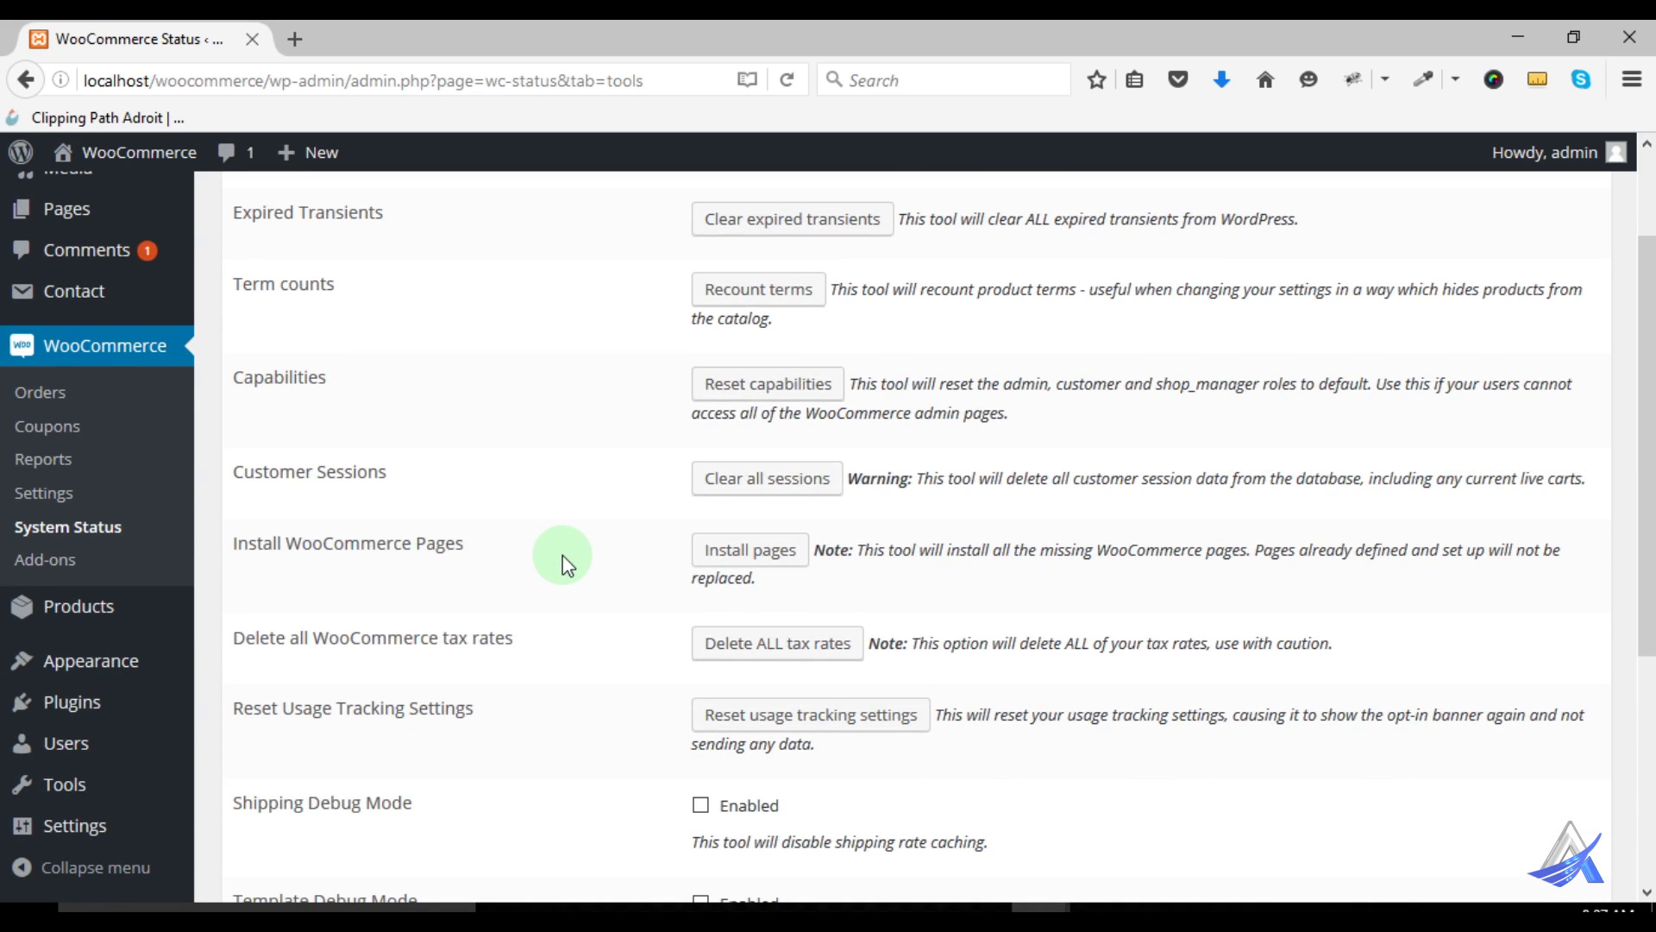
scroll(561, 556, "up", 3)
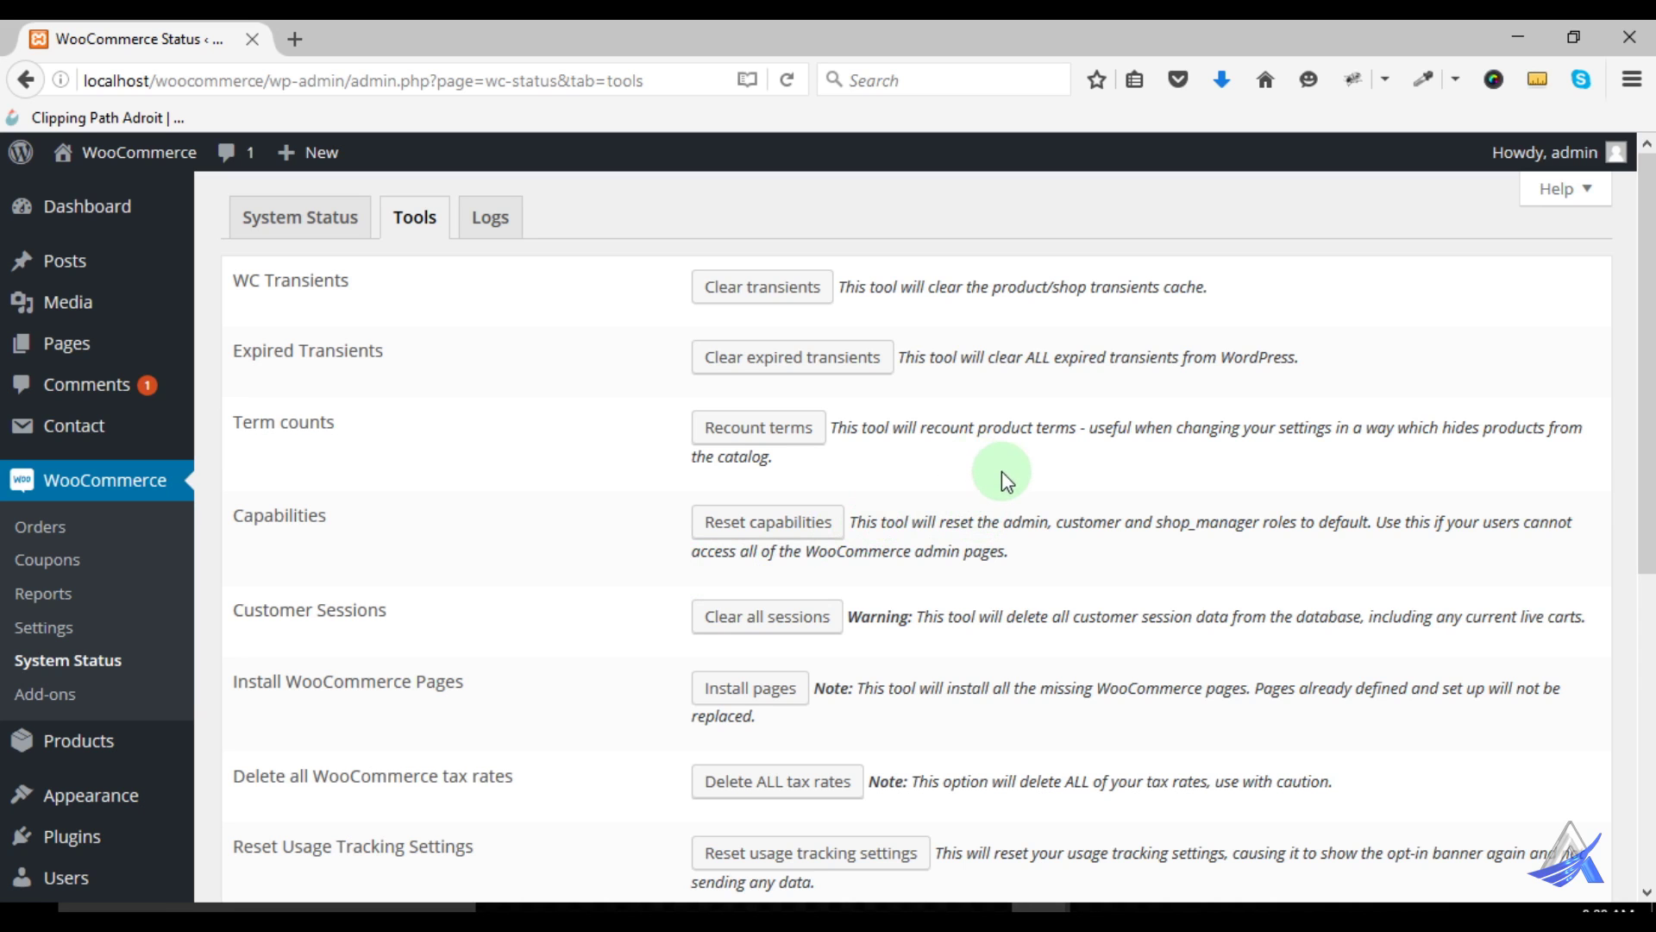
scroll(800, 542, "down", 5)
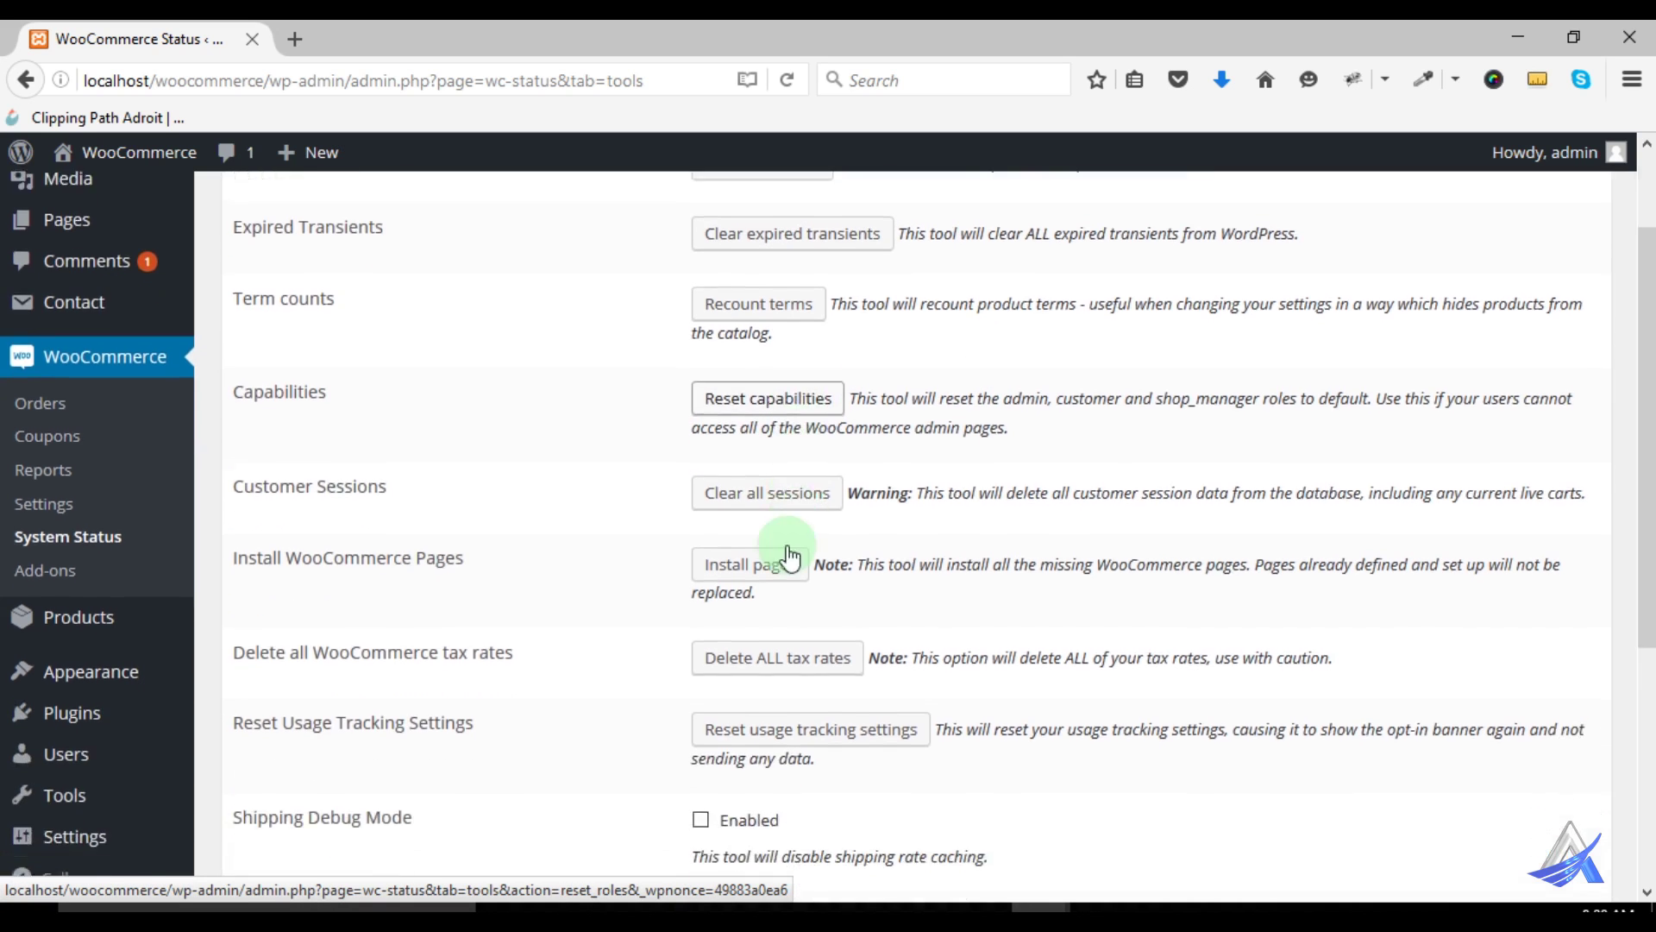
scroll(396, 603, "down", 3)
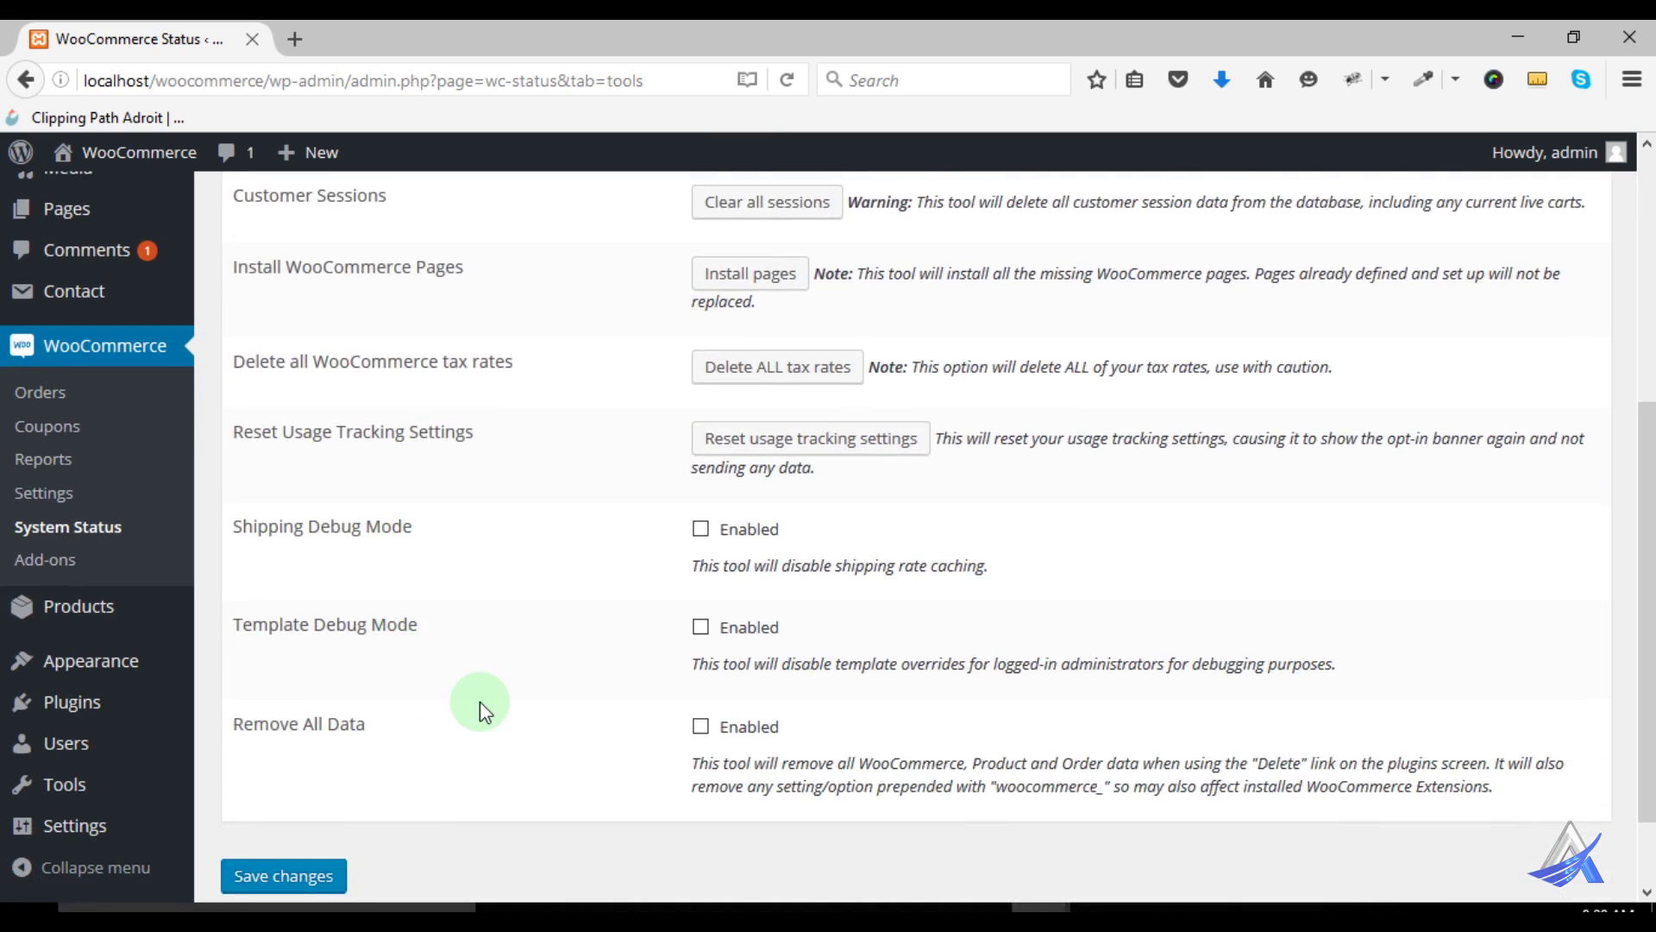
scroll(497, 695, "up", 8)
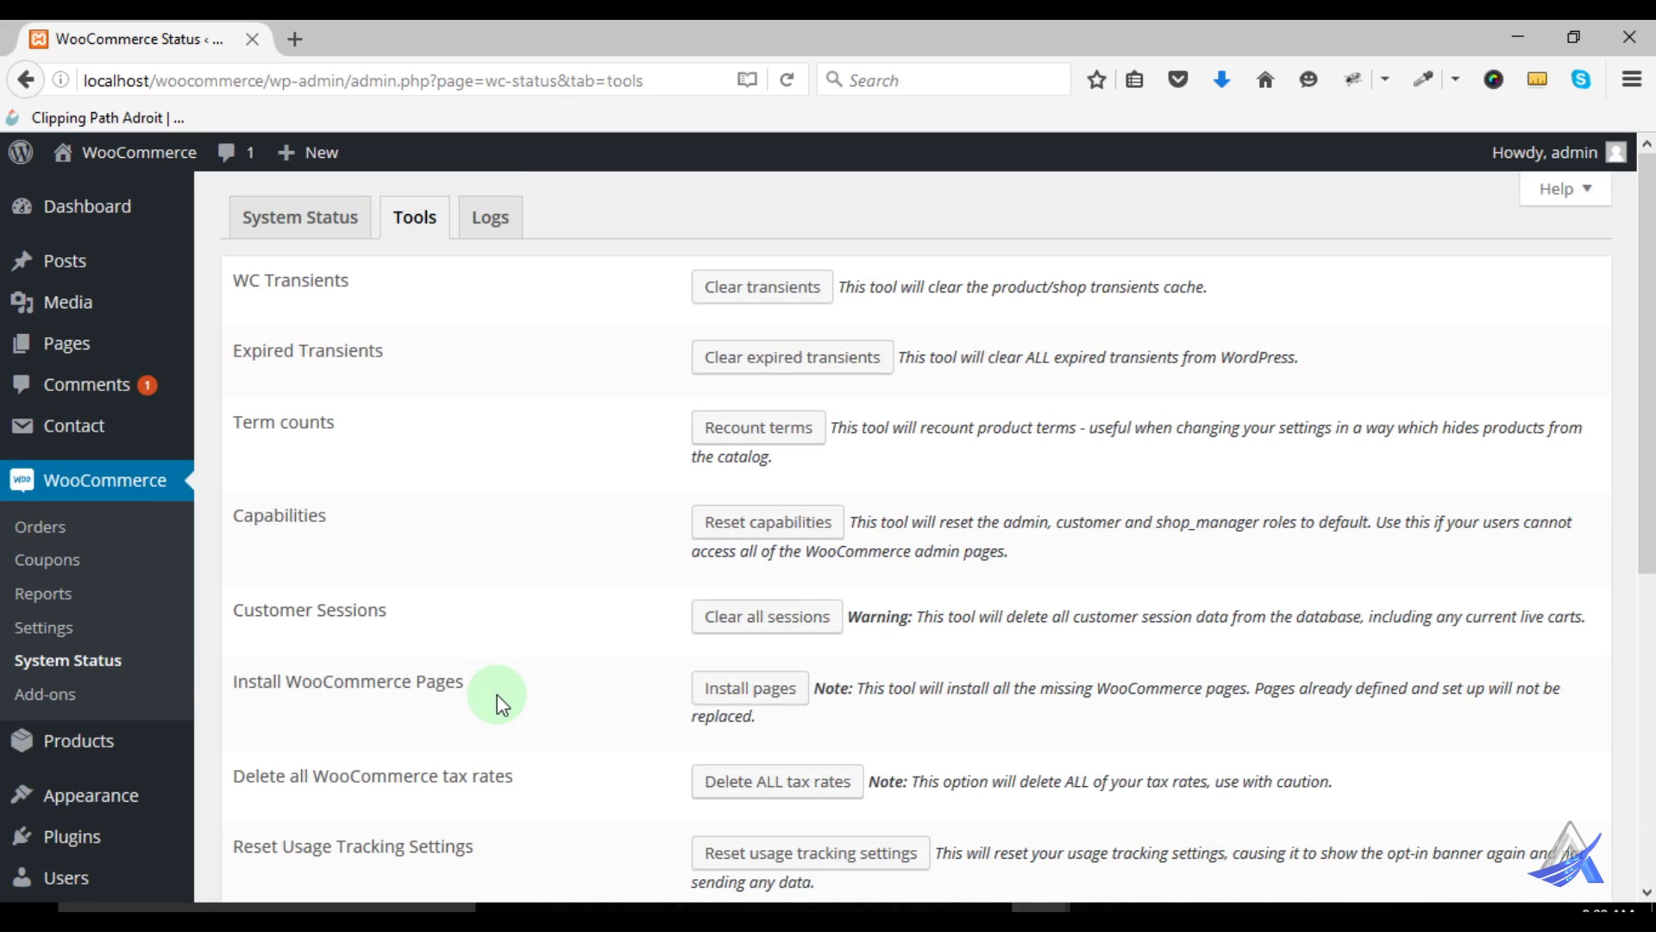
Open the System Status Logs and view the test-log.log file
left_click(483, 226)
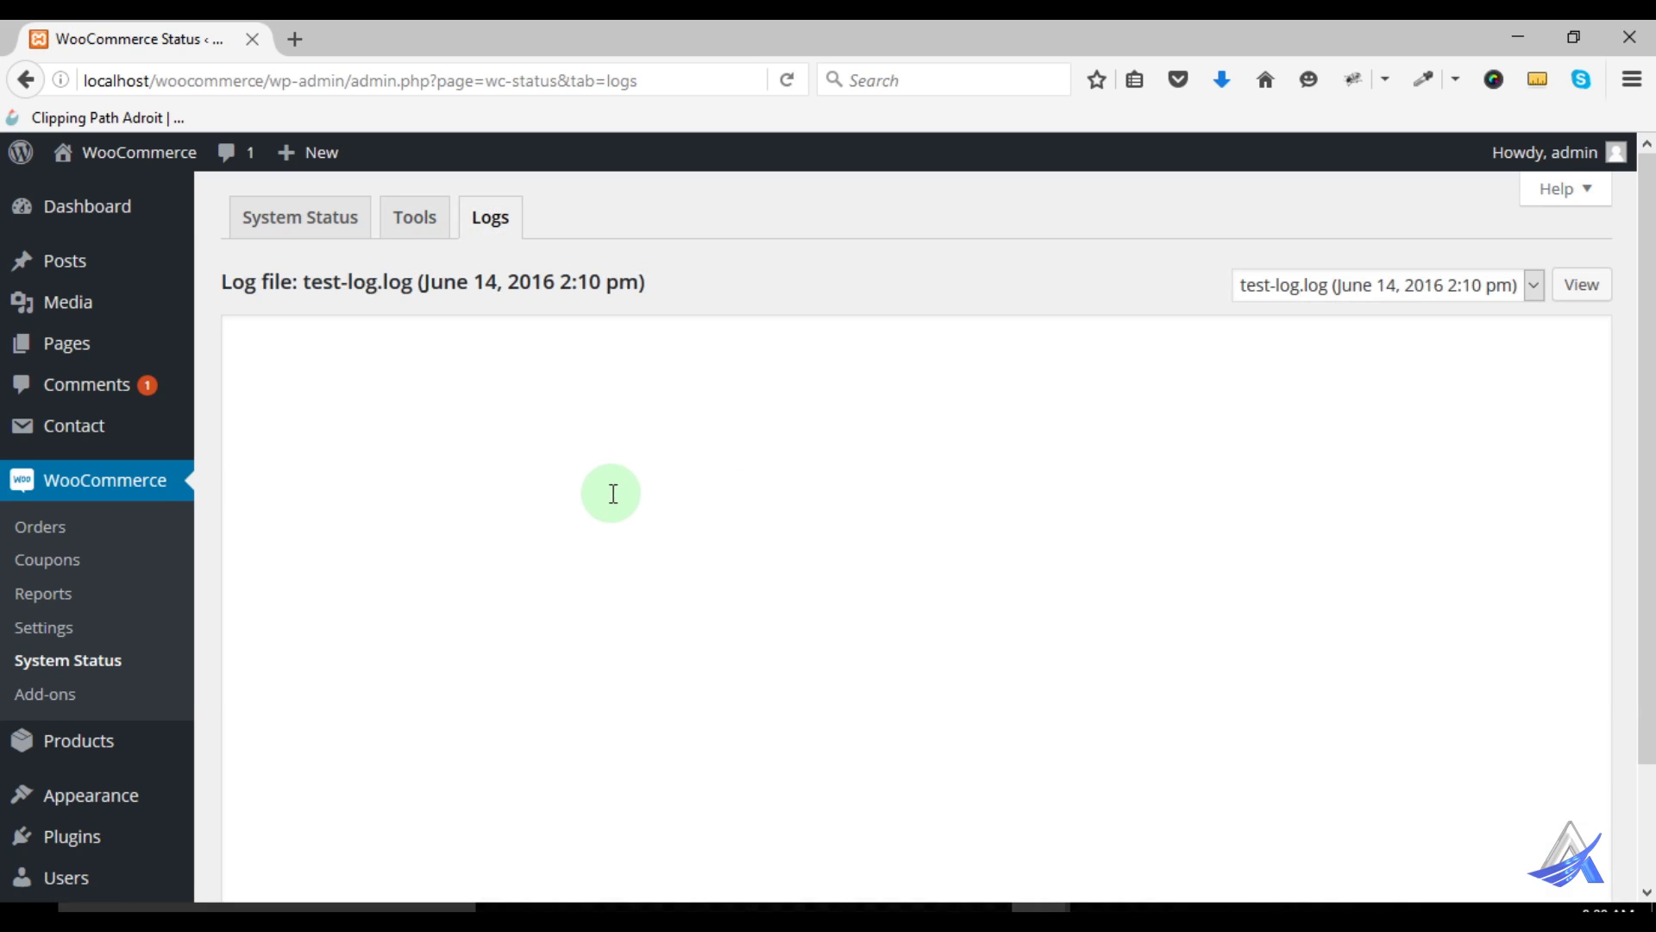
scroll(613, 492, "down", 3)
scroll(680, 517, "up", 3)
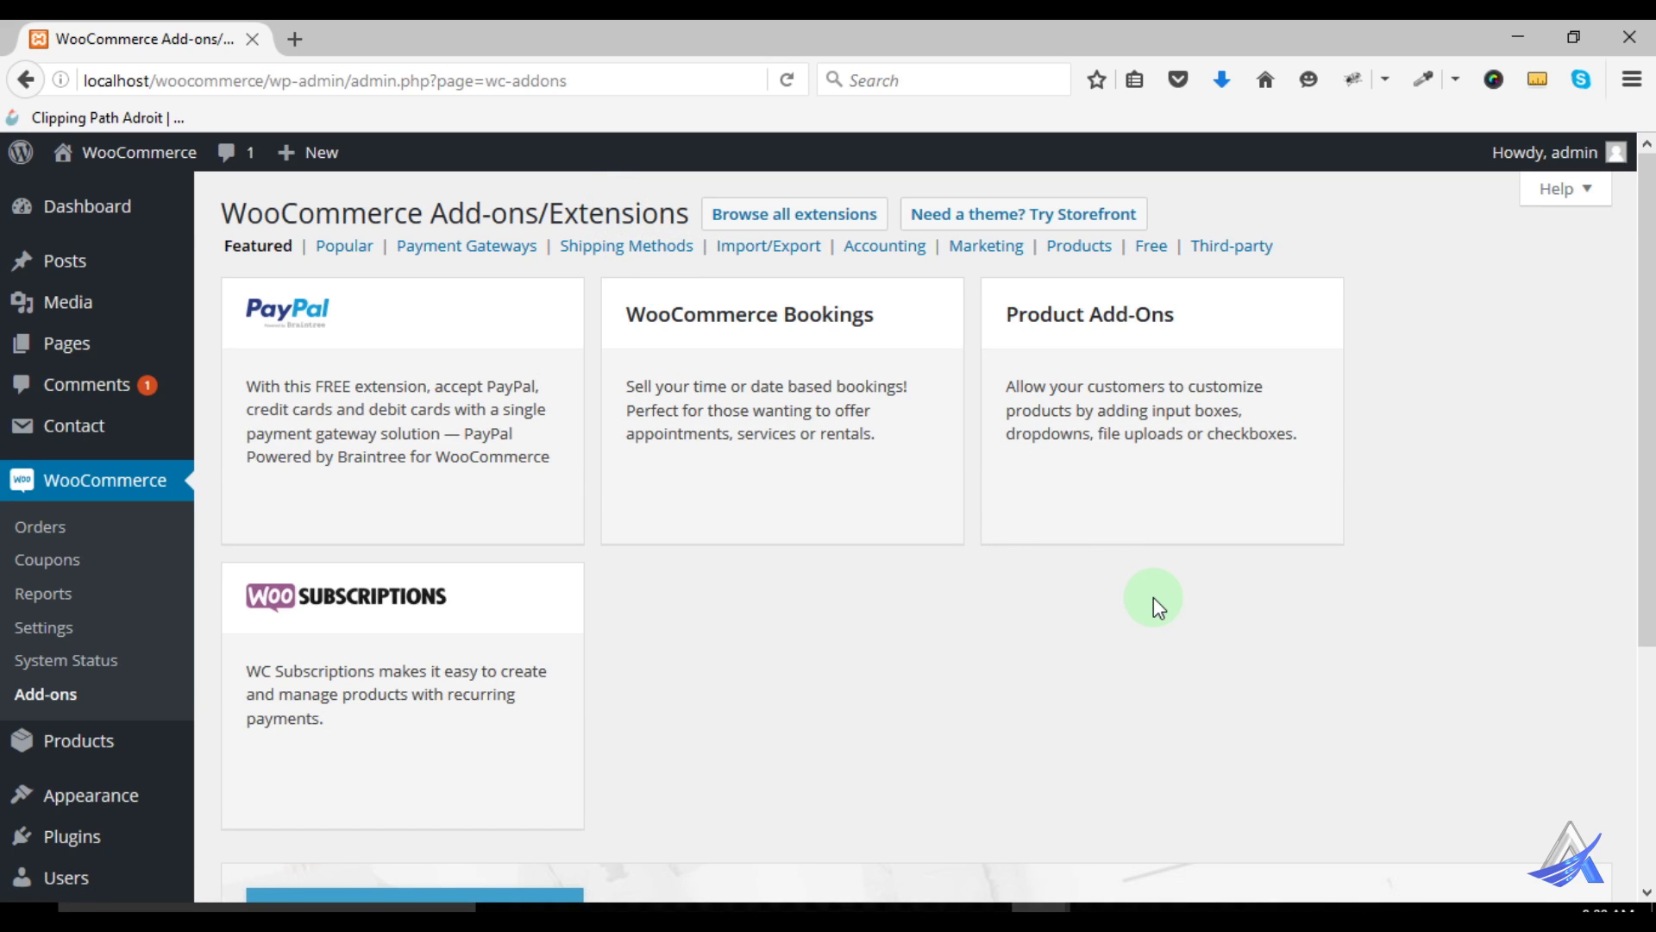
Browse the Featured extensions on the WooCommerce Add-ons page and the Storefront theme recommendation below them
scroll(401, 413, "down", 1)
scroll(393, 517, "down", 5)
scroll(793, 565, "up", 5)
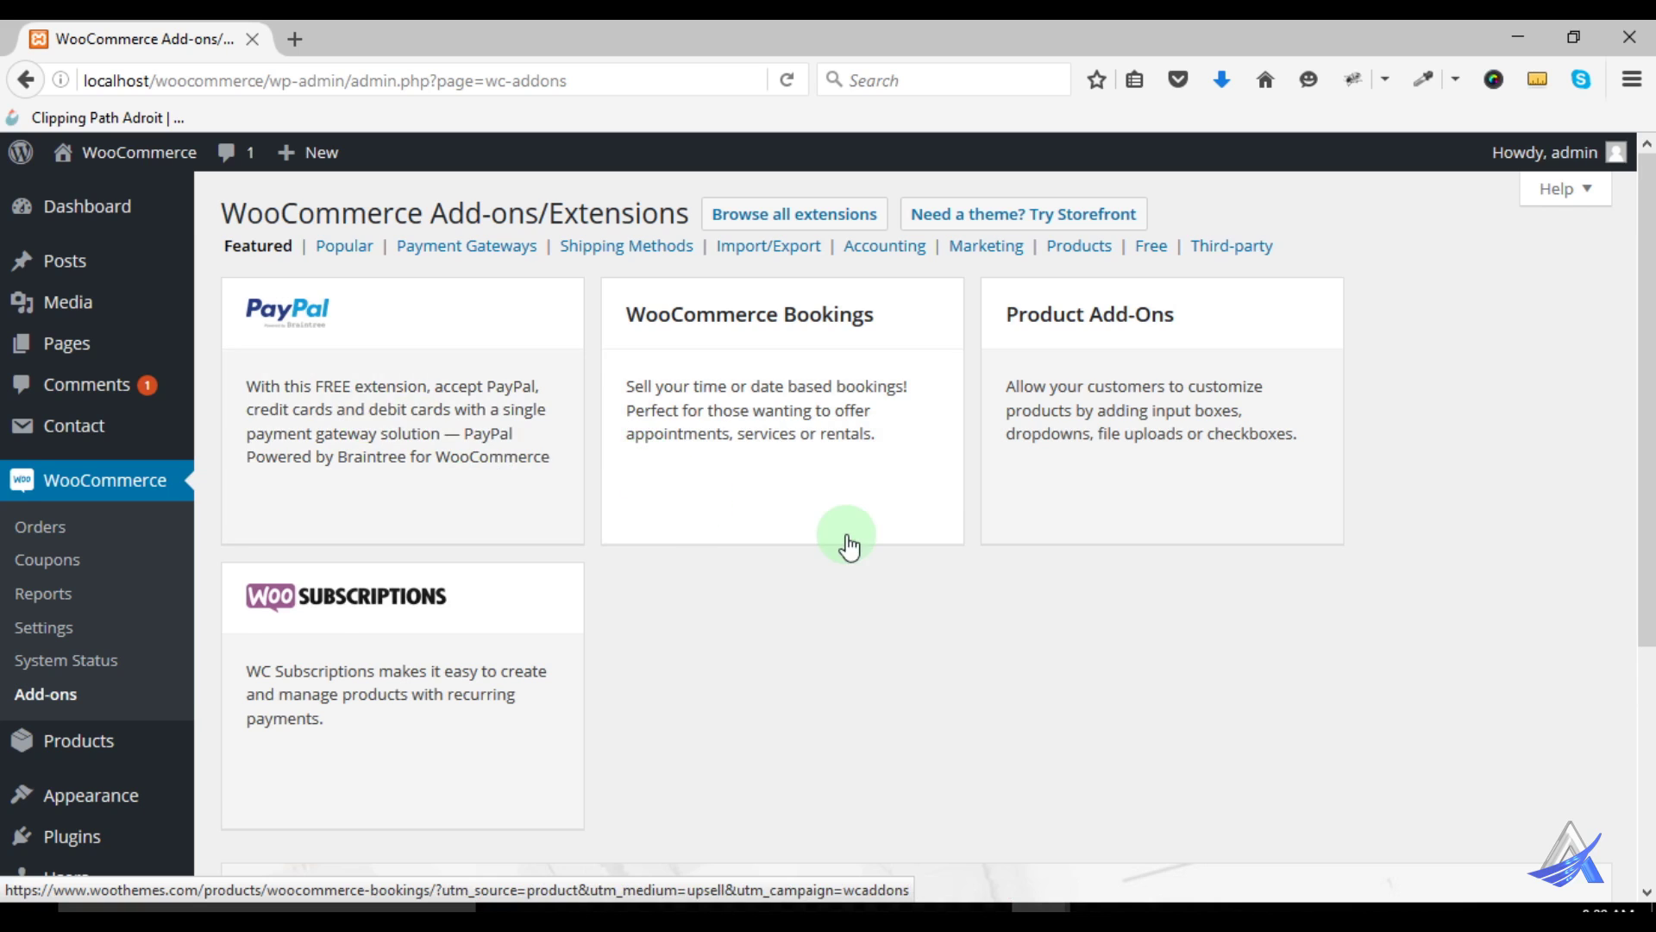
scroll(846, 539, "down", 4)
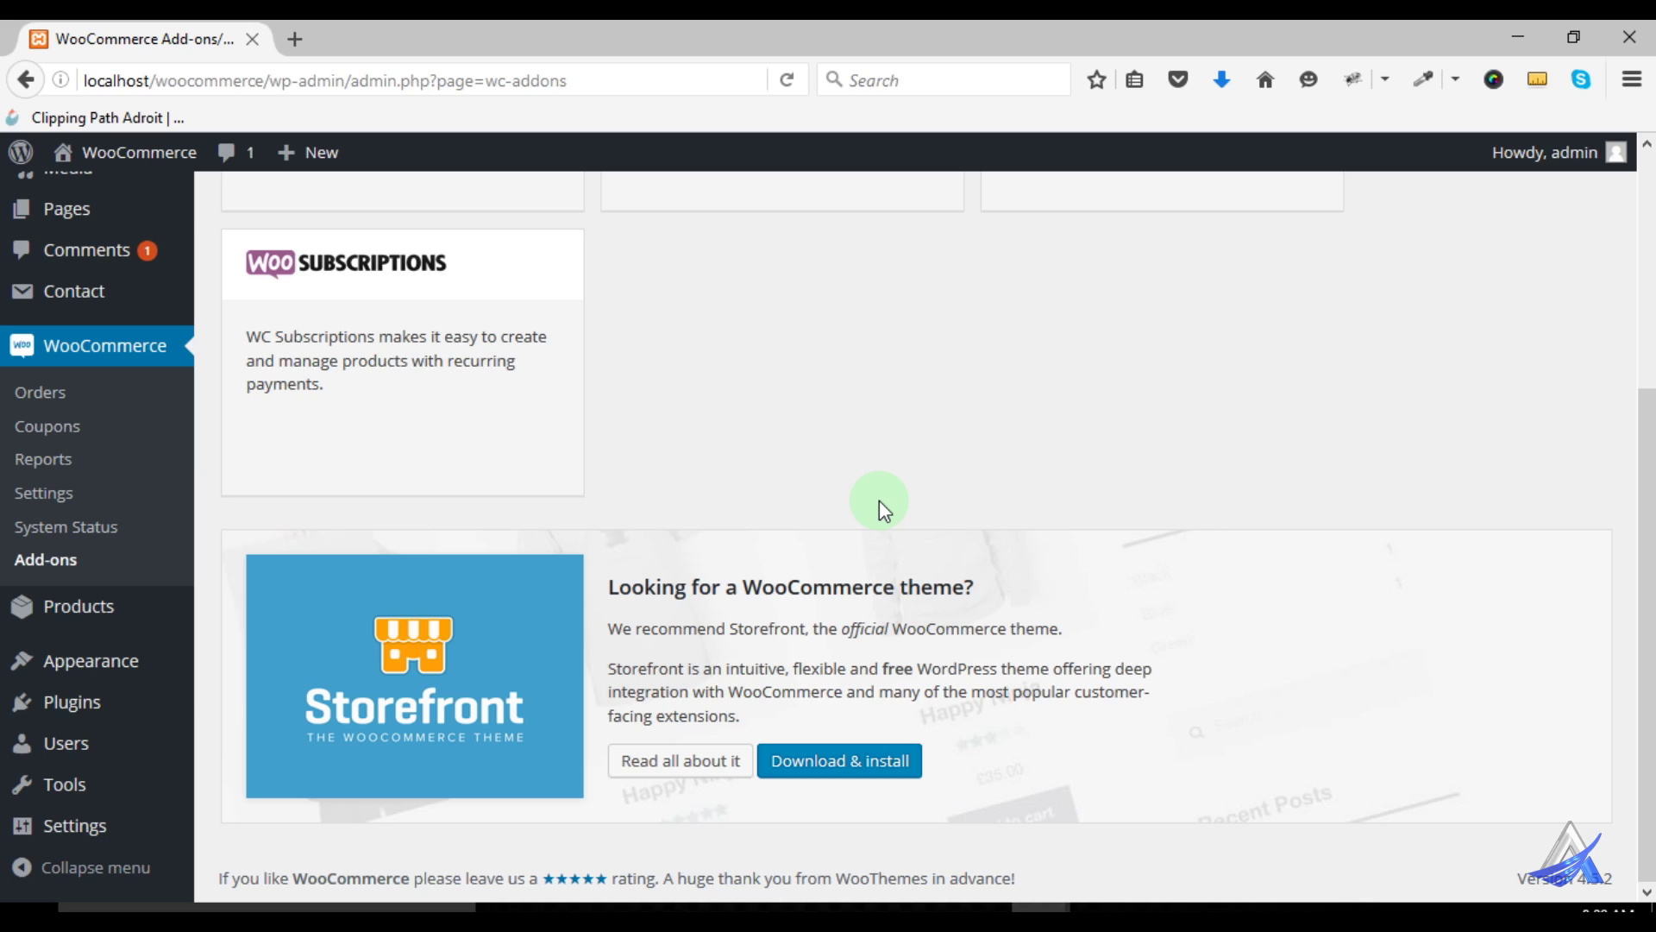
Open the Storefront theme's "Read all about it" link in a new browser tab and return to the Add-ons page
right_click(684, 772)
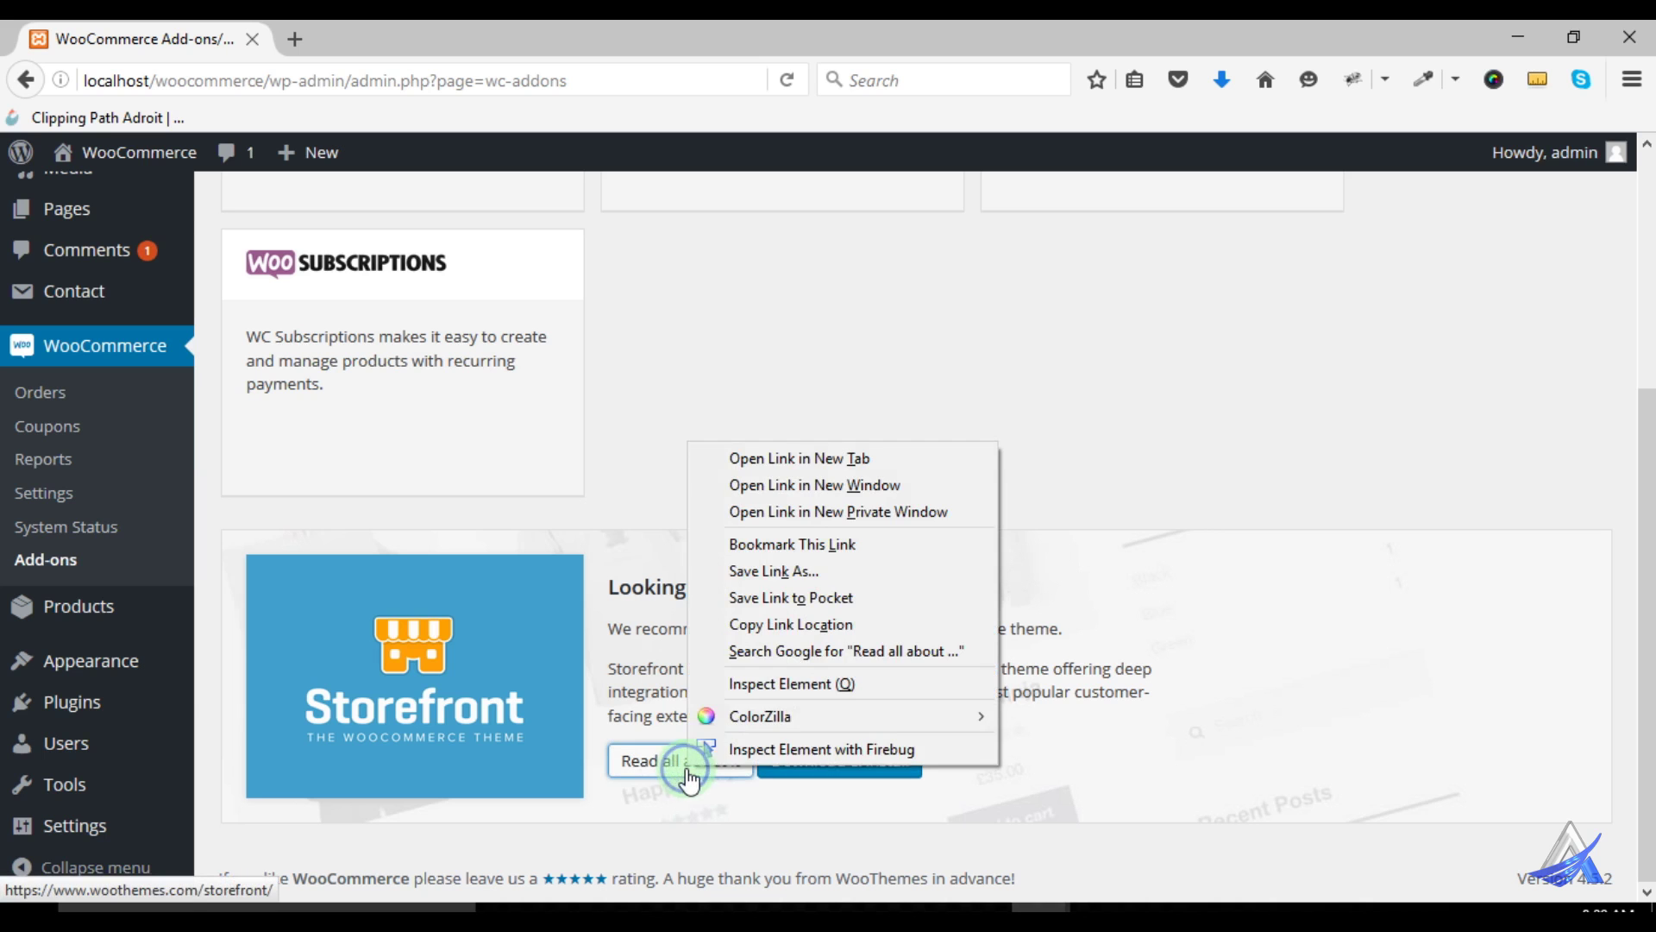
left_click(805, 457)
left_click(414, 34)
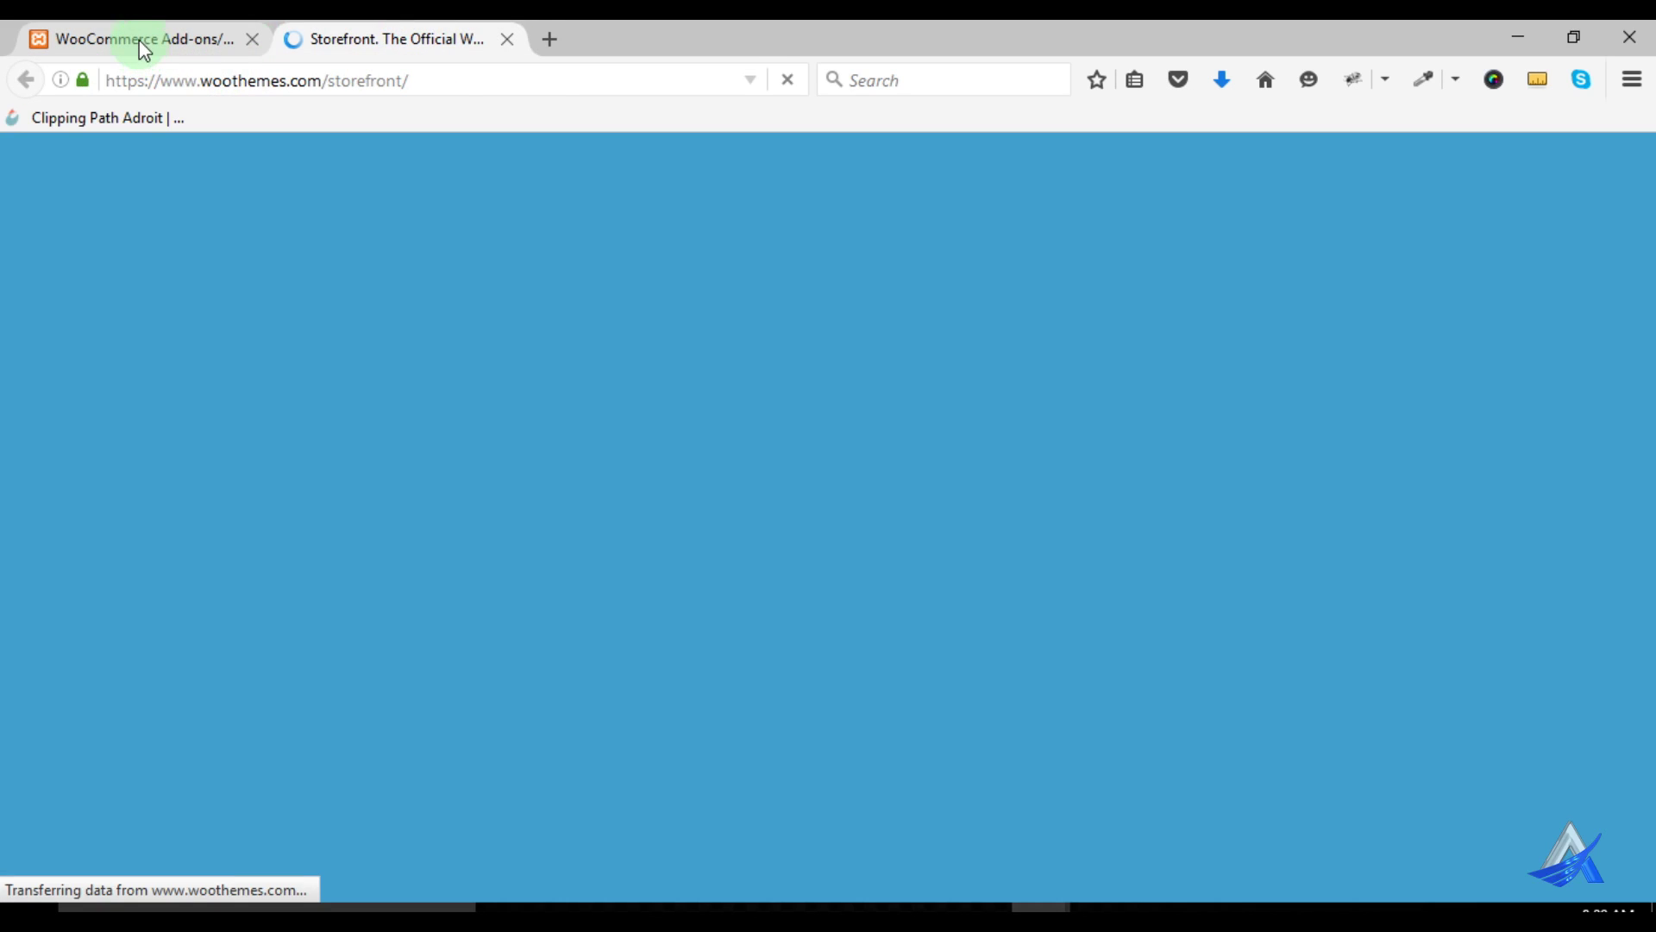
left_click(145, 40)
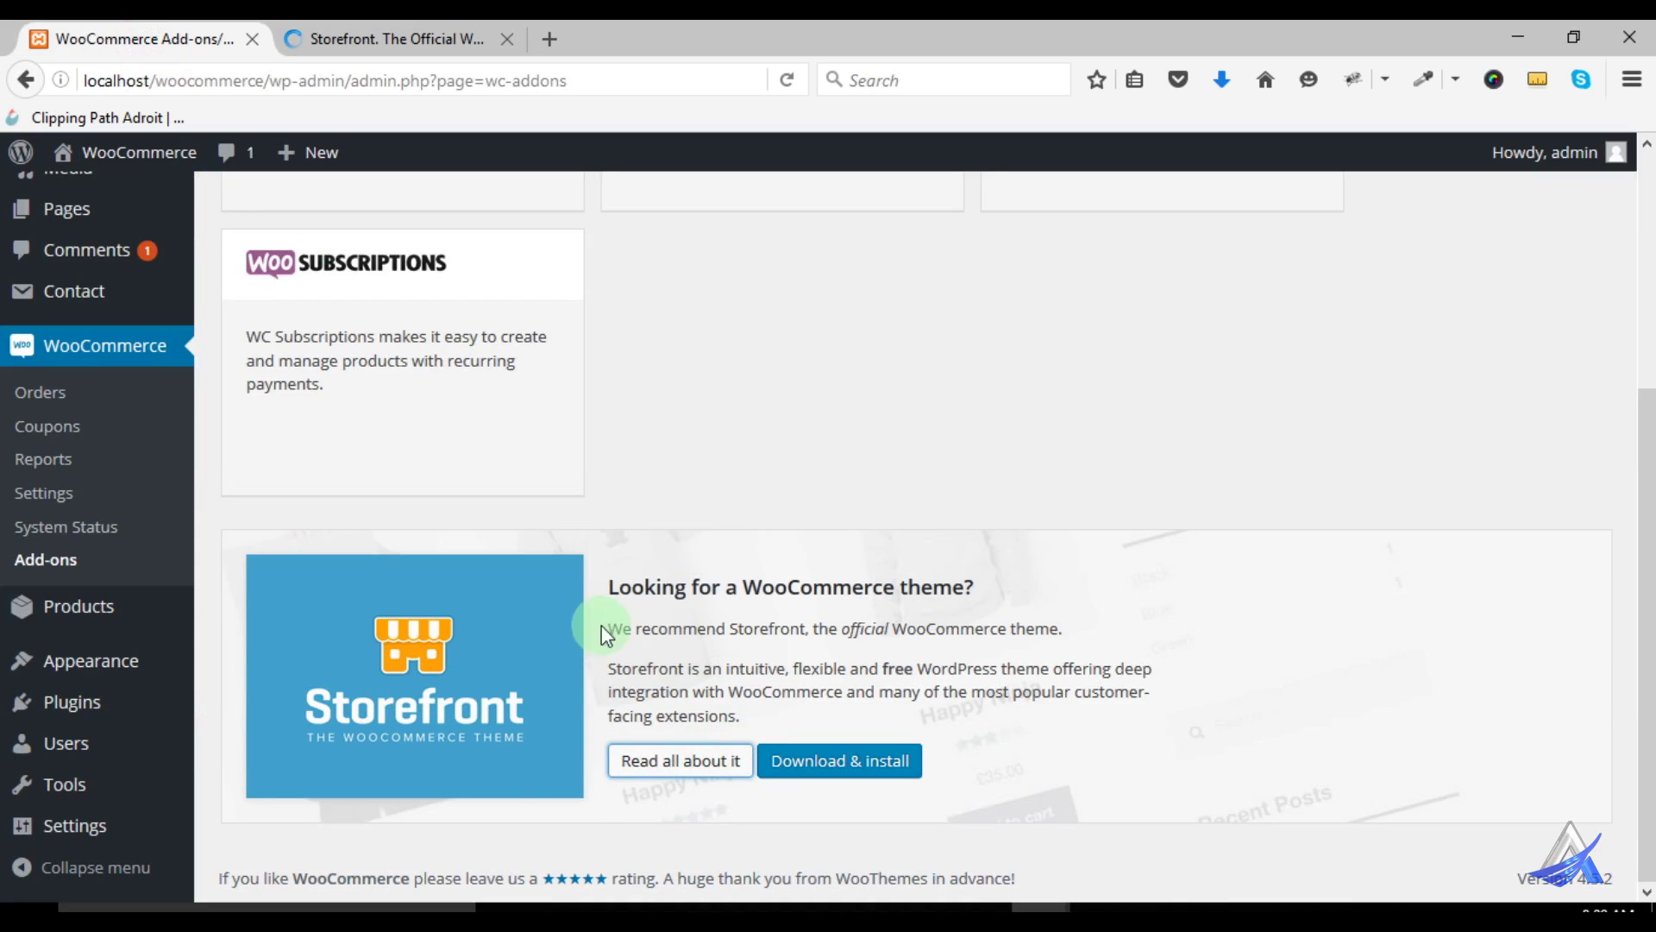
Look over the Storefront theme page on WooThemes and open the theme's demo store
left_click(351, 30)
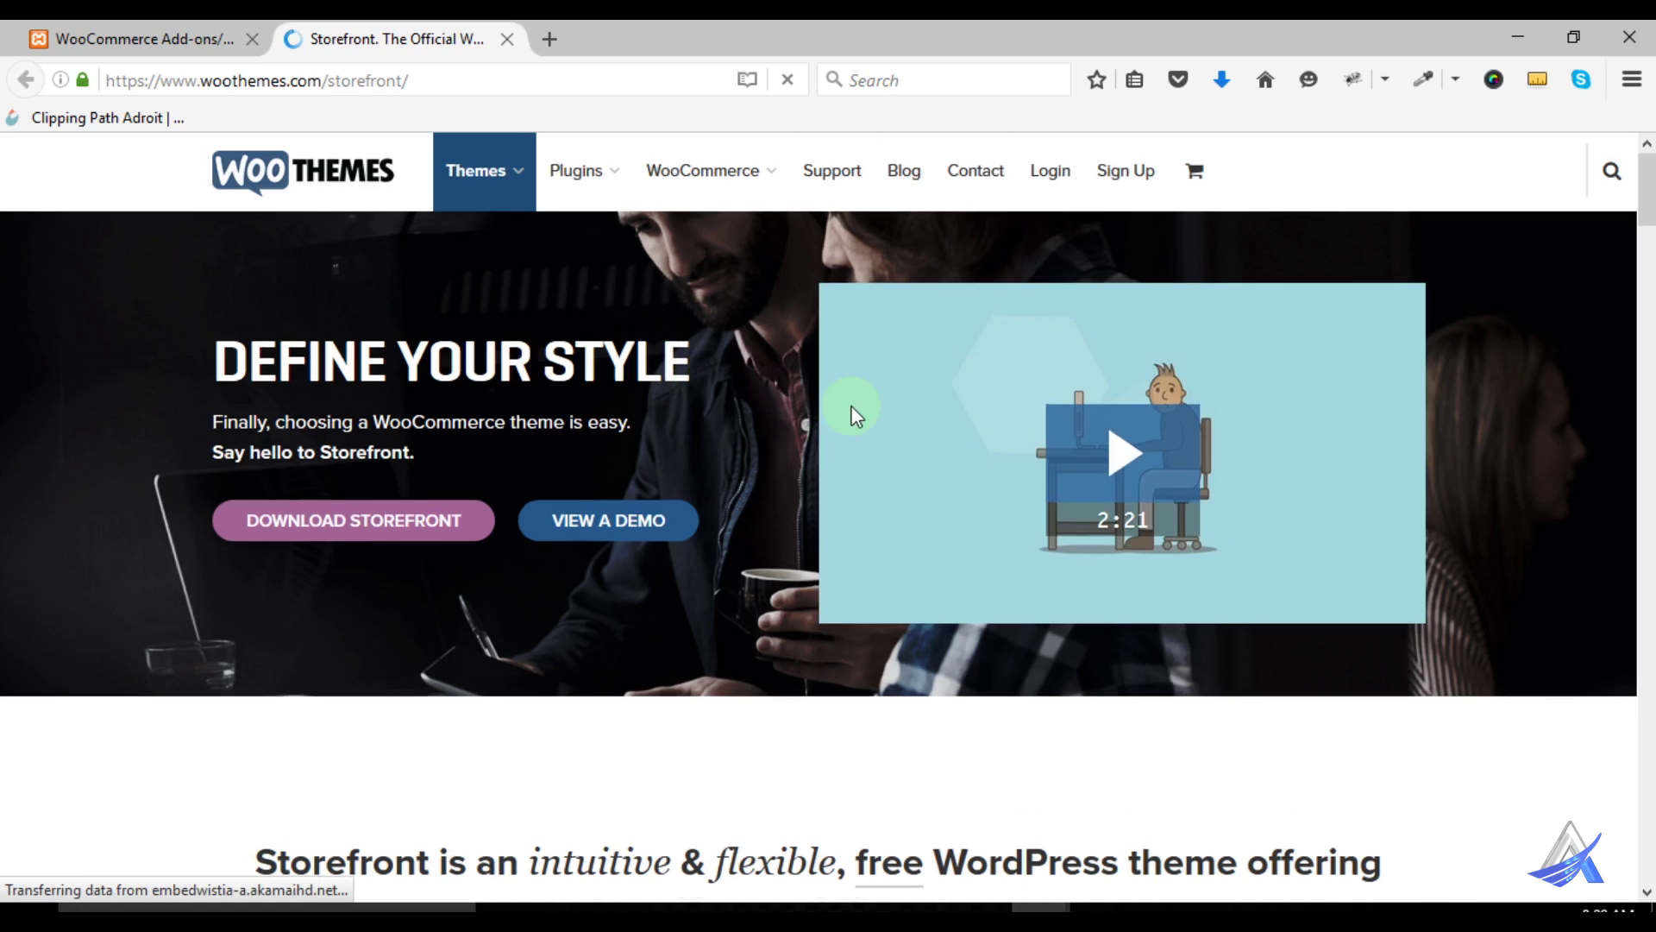
scroll(754, 466, "down", 8)
scroll(754, 466, "up", 6)
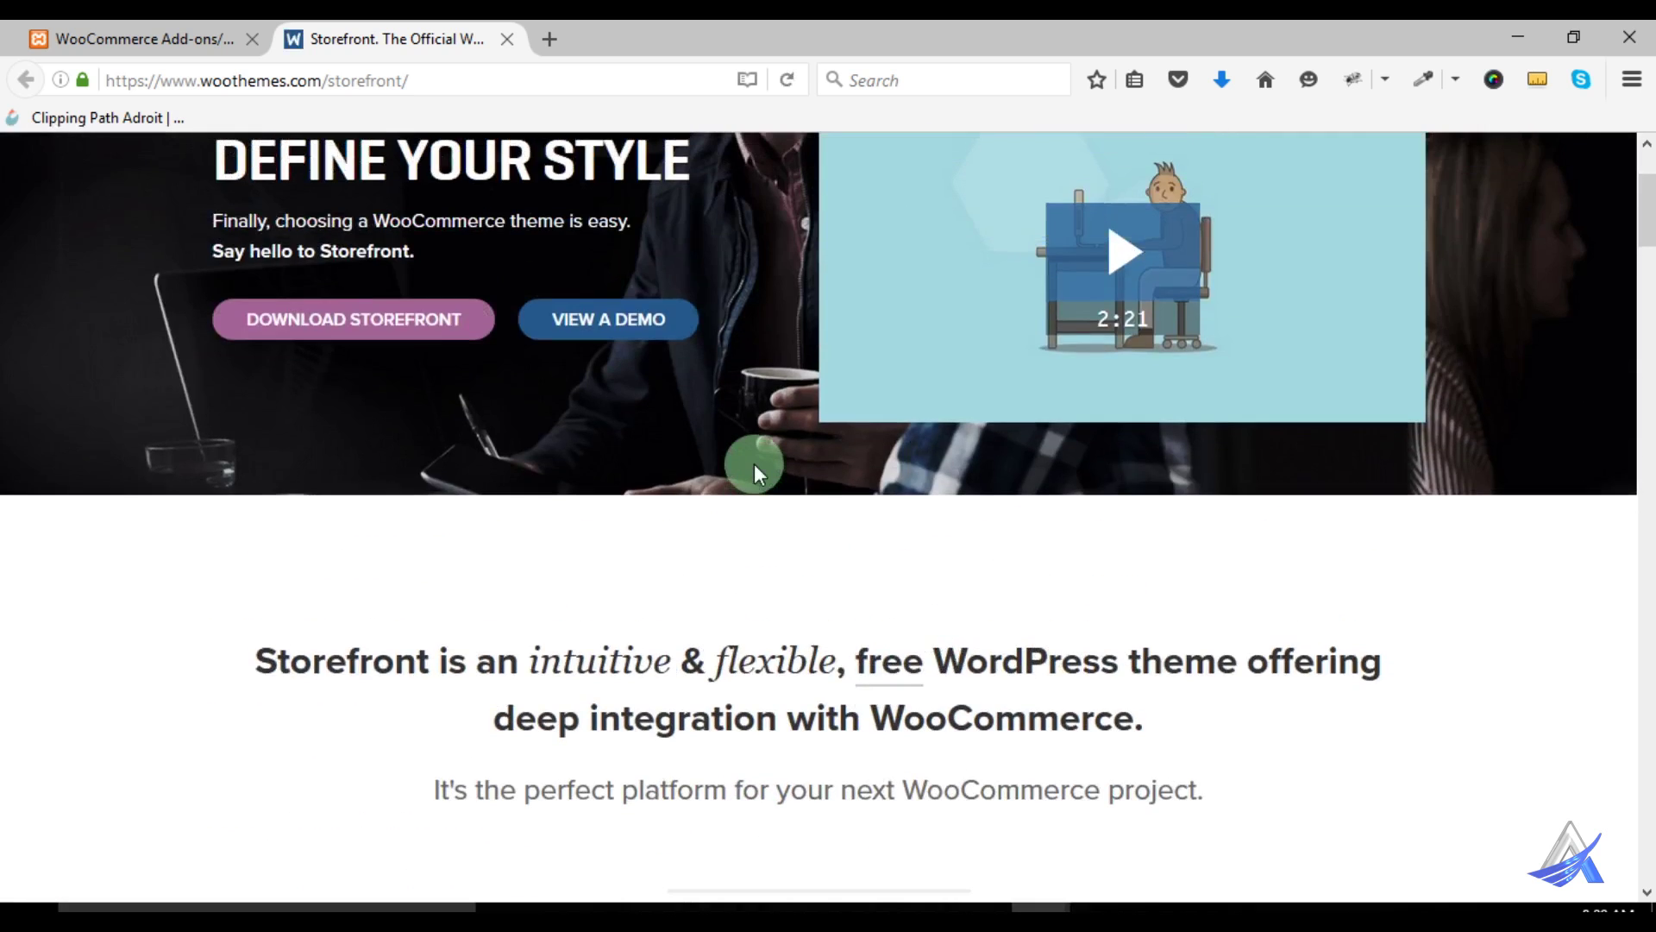
scroll(754, 463, "up", 3)
left_click(584, 532)
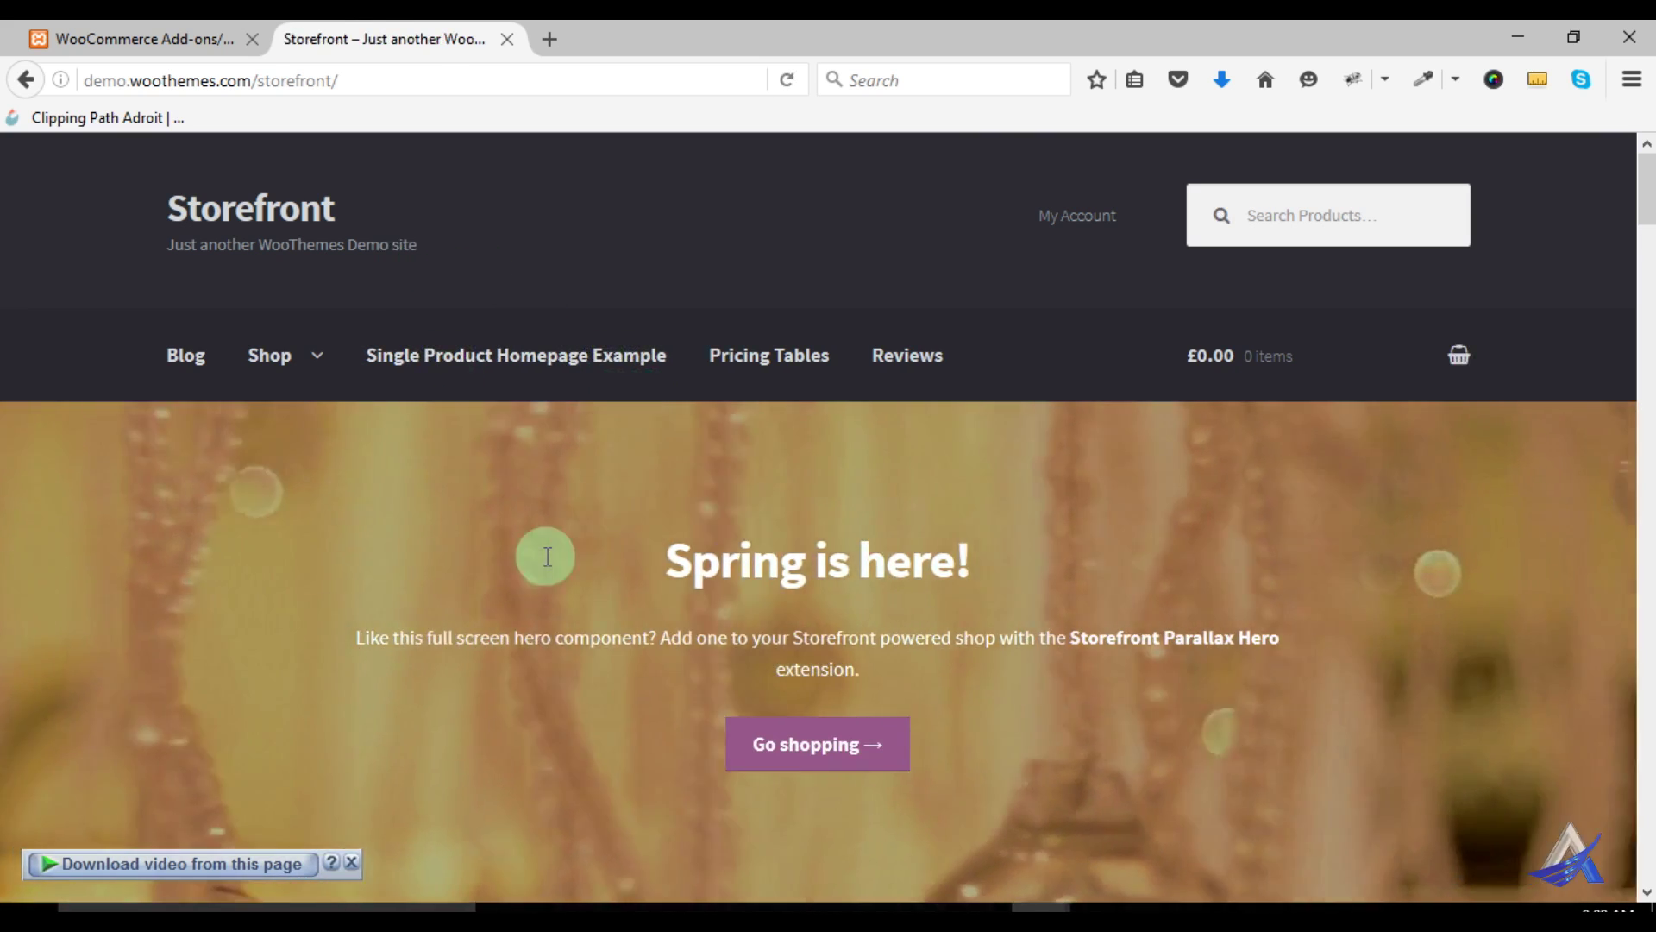
Browse the Storefront demo home page down to the customer reviews, then close it to return to the Add-ons page
scroll(544, 556, "down", 3)
scroll(546, 555, "up", 3)
scroll(645, 514, "down", 6)
scroll(645, 514, "down", 20)
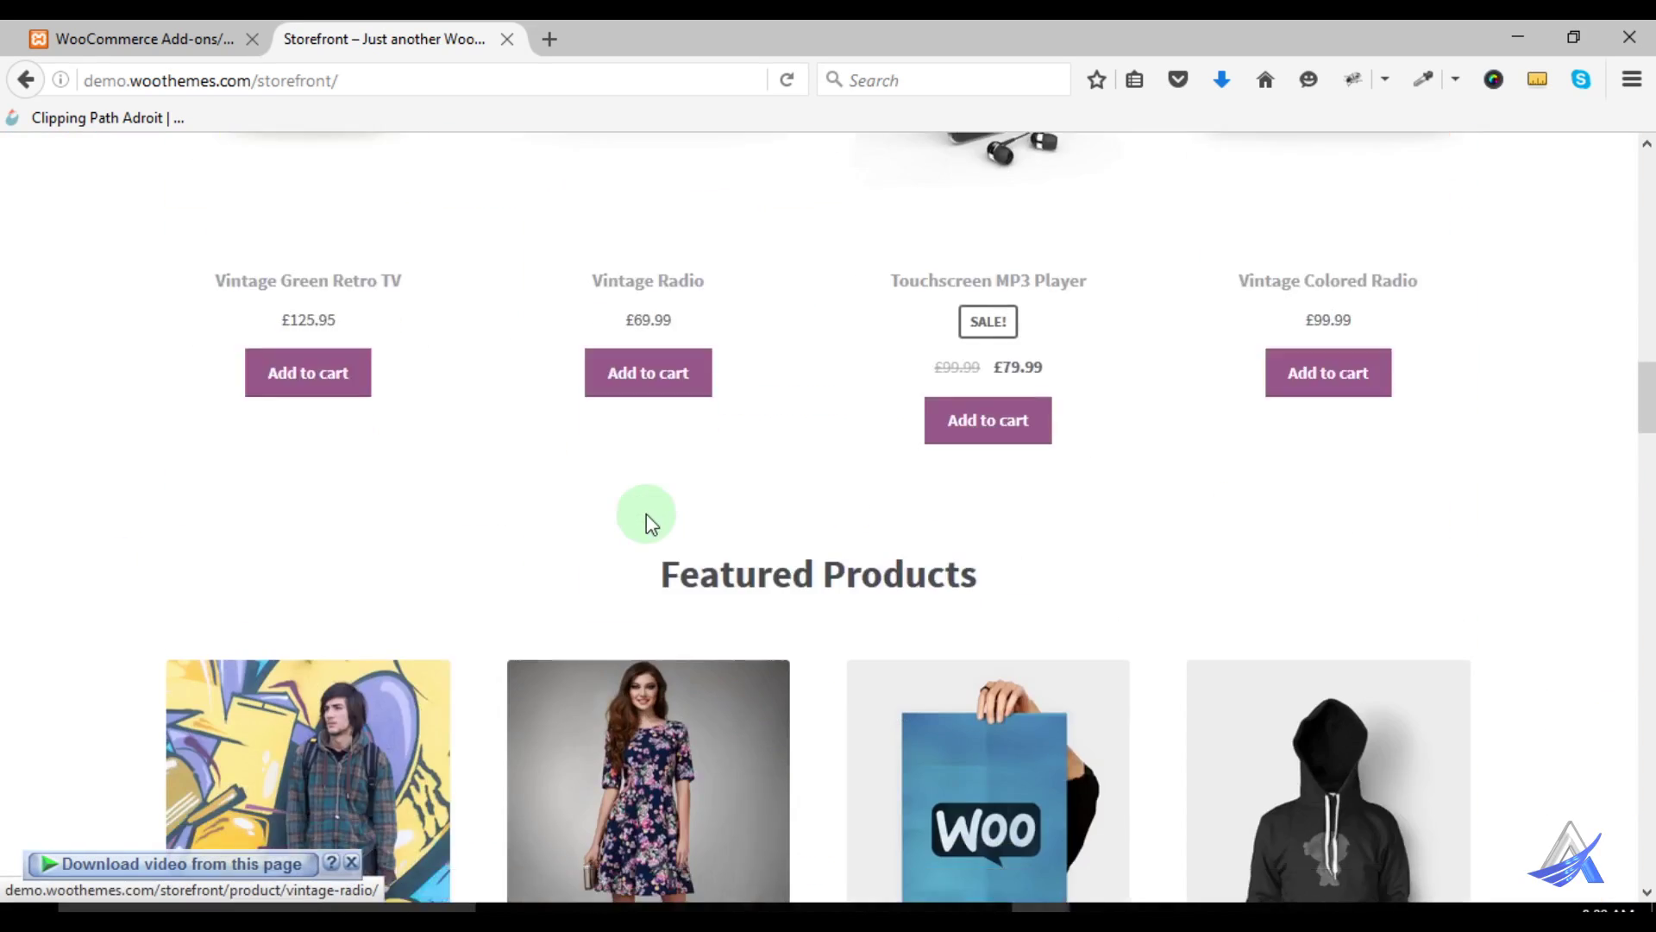
scroll(649, 523, "down", 20)
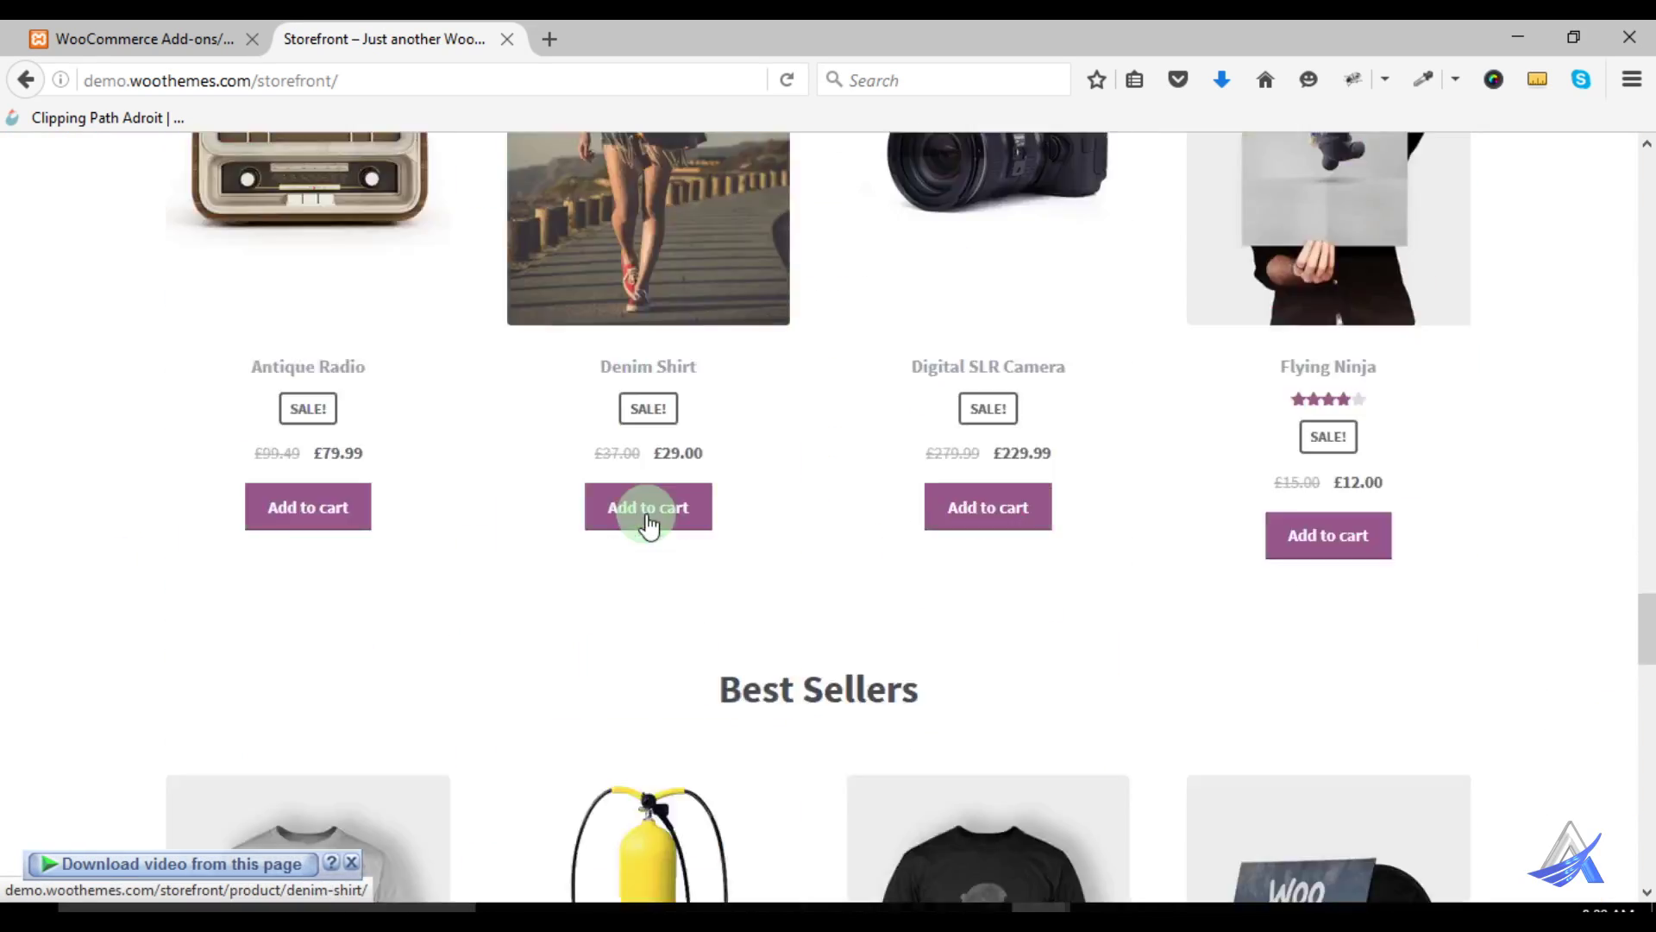
scroll(649, 521, "down", 2)
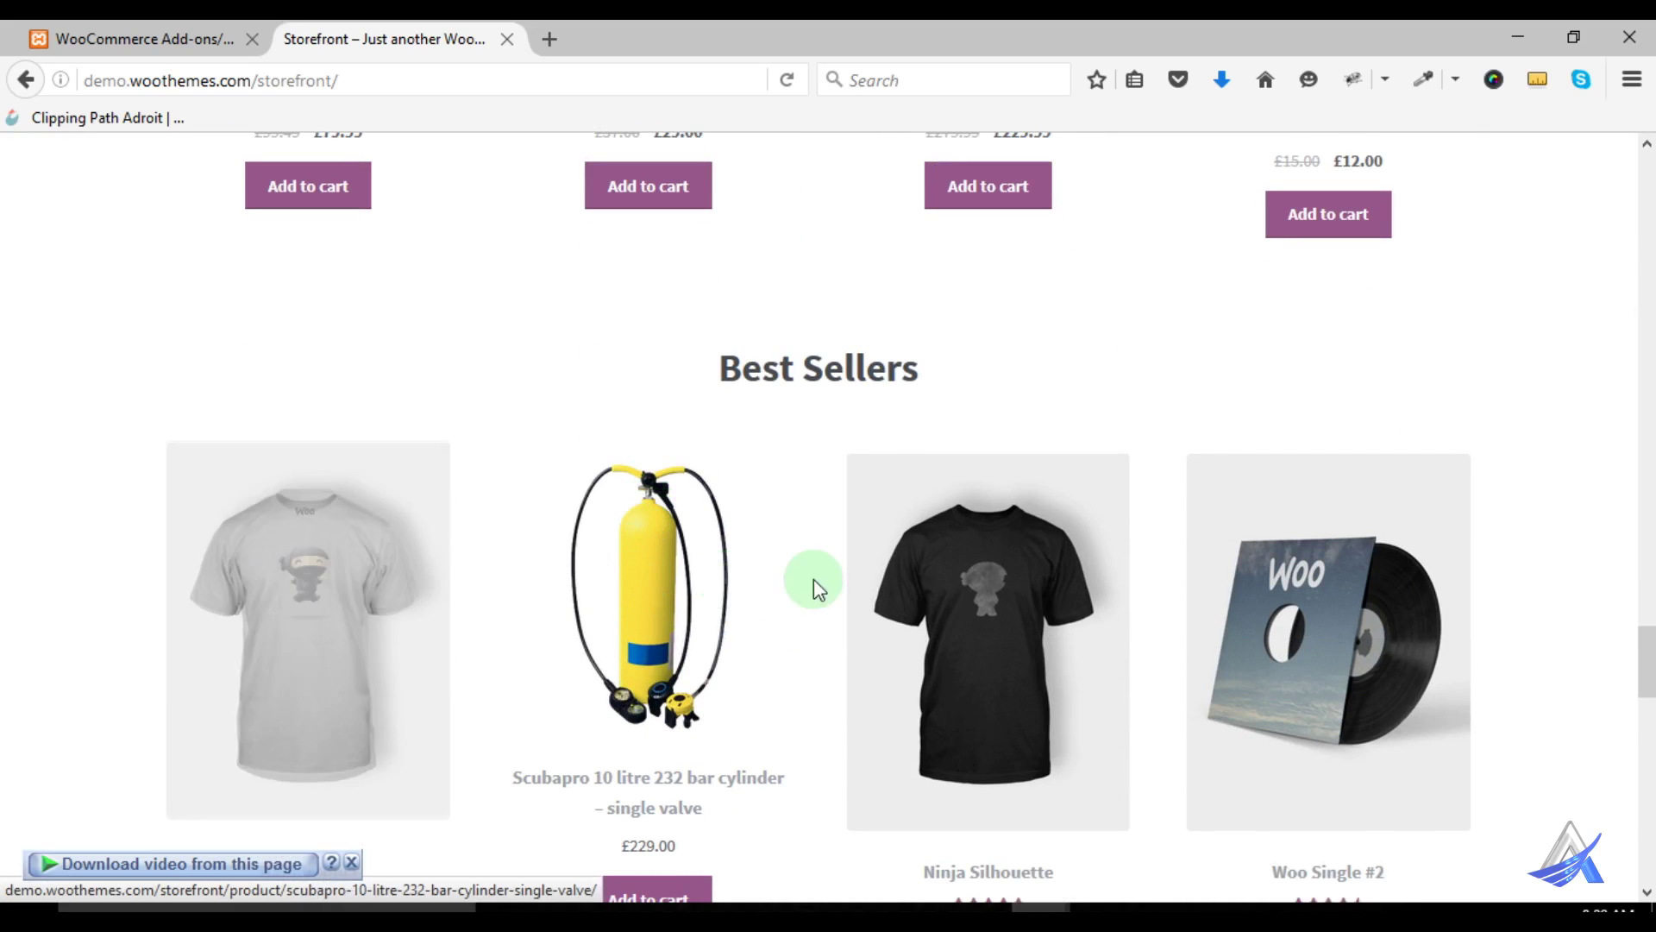
scroll(1162, 622, "down", 13)
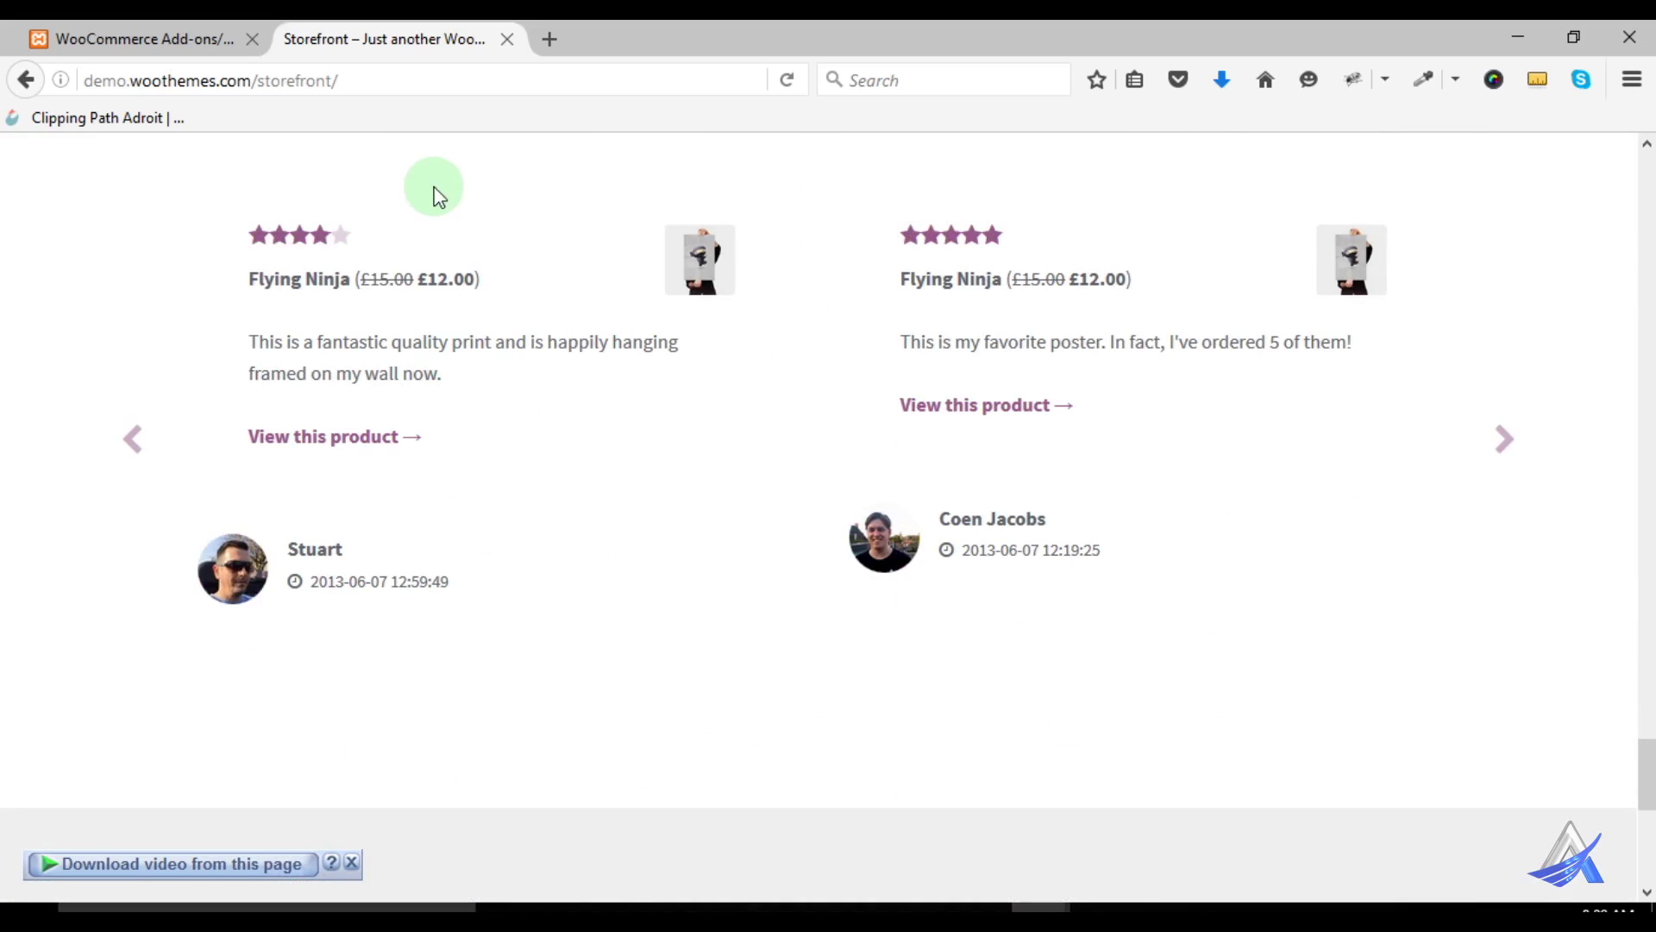
left_click(507, 40)
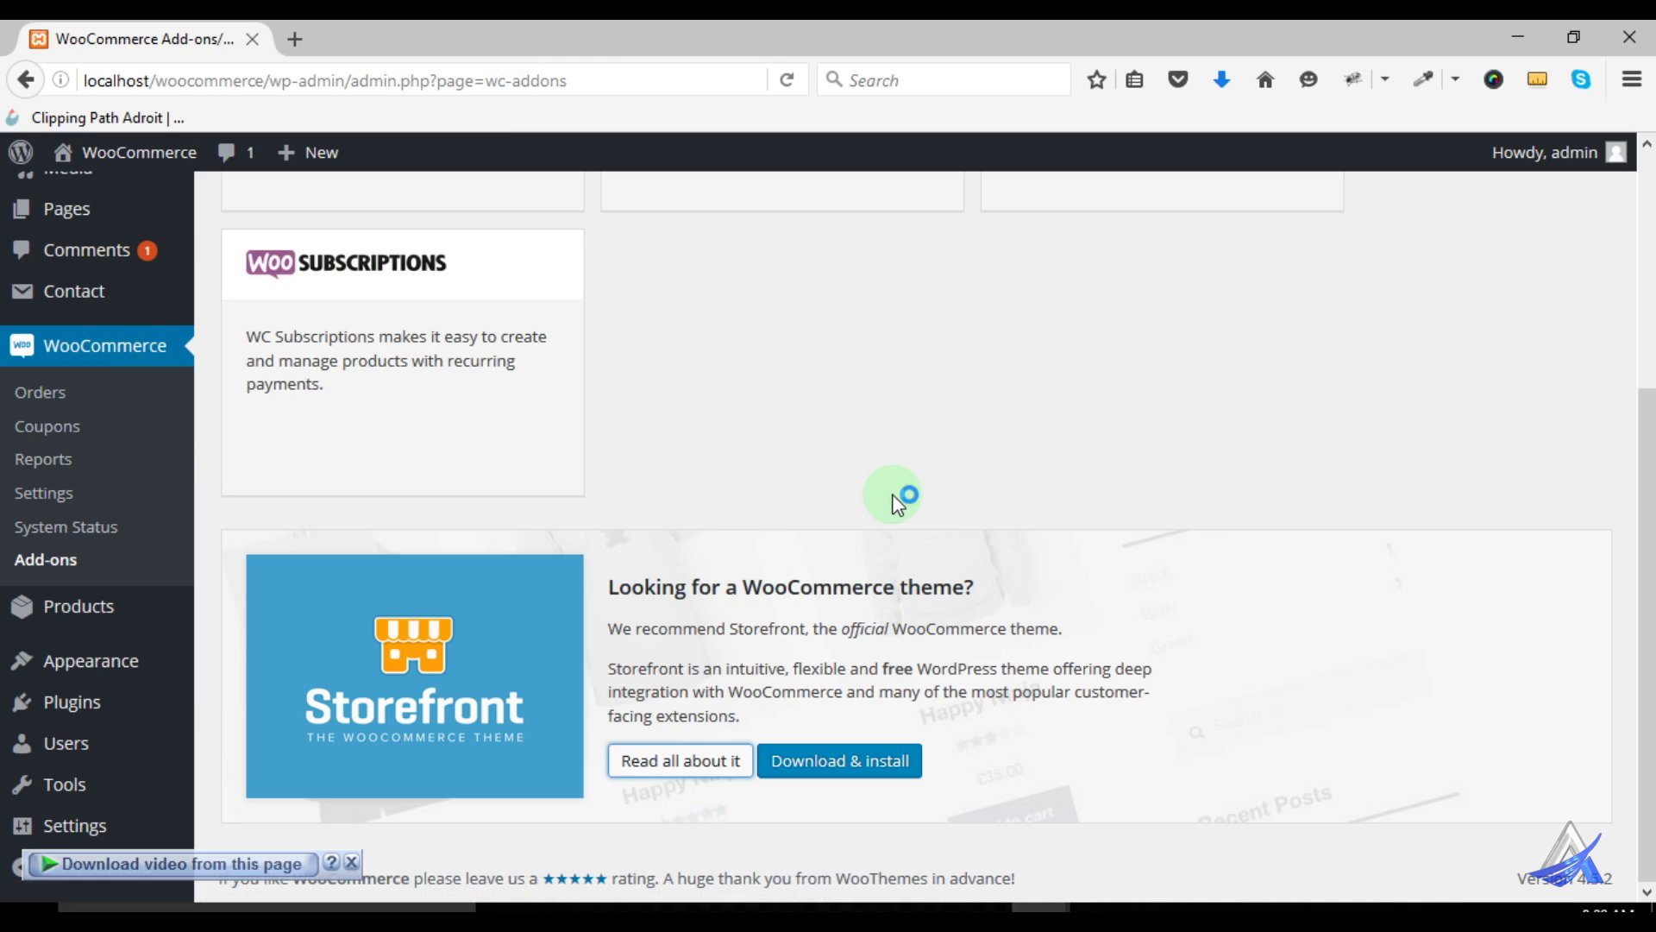
Open the store's Products list, then its Product Categories page, and look through the categories from Clothing to Posters
mouse_move(54, 609)
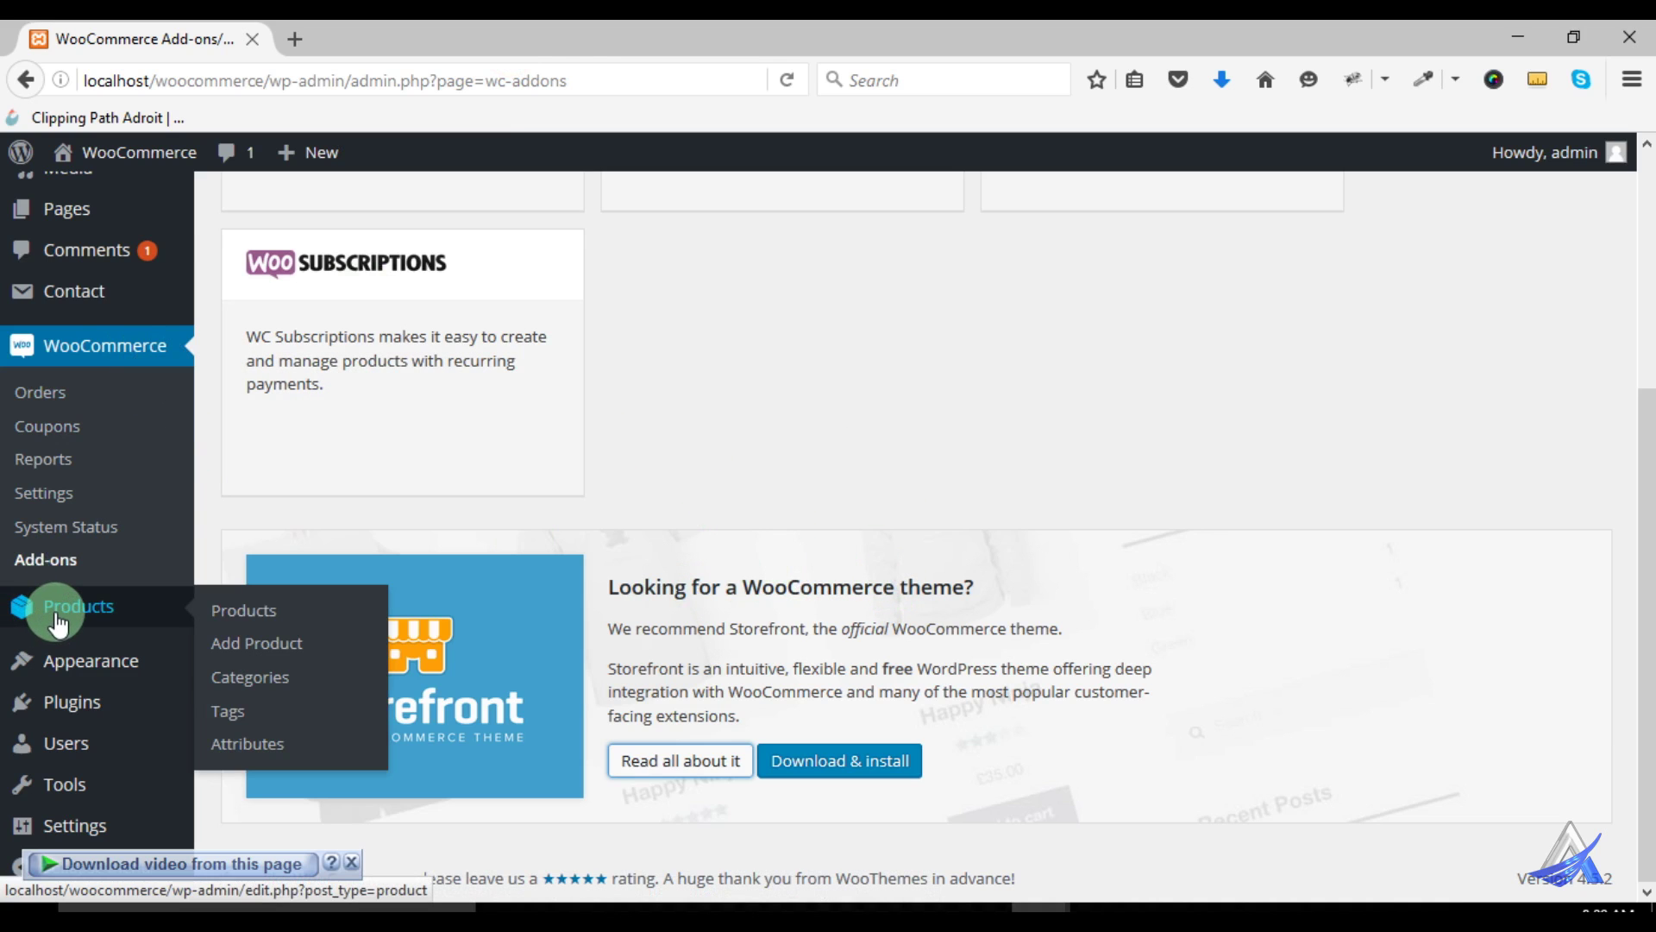
left_click(54, 614)
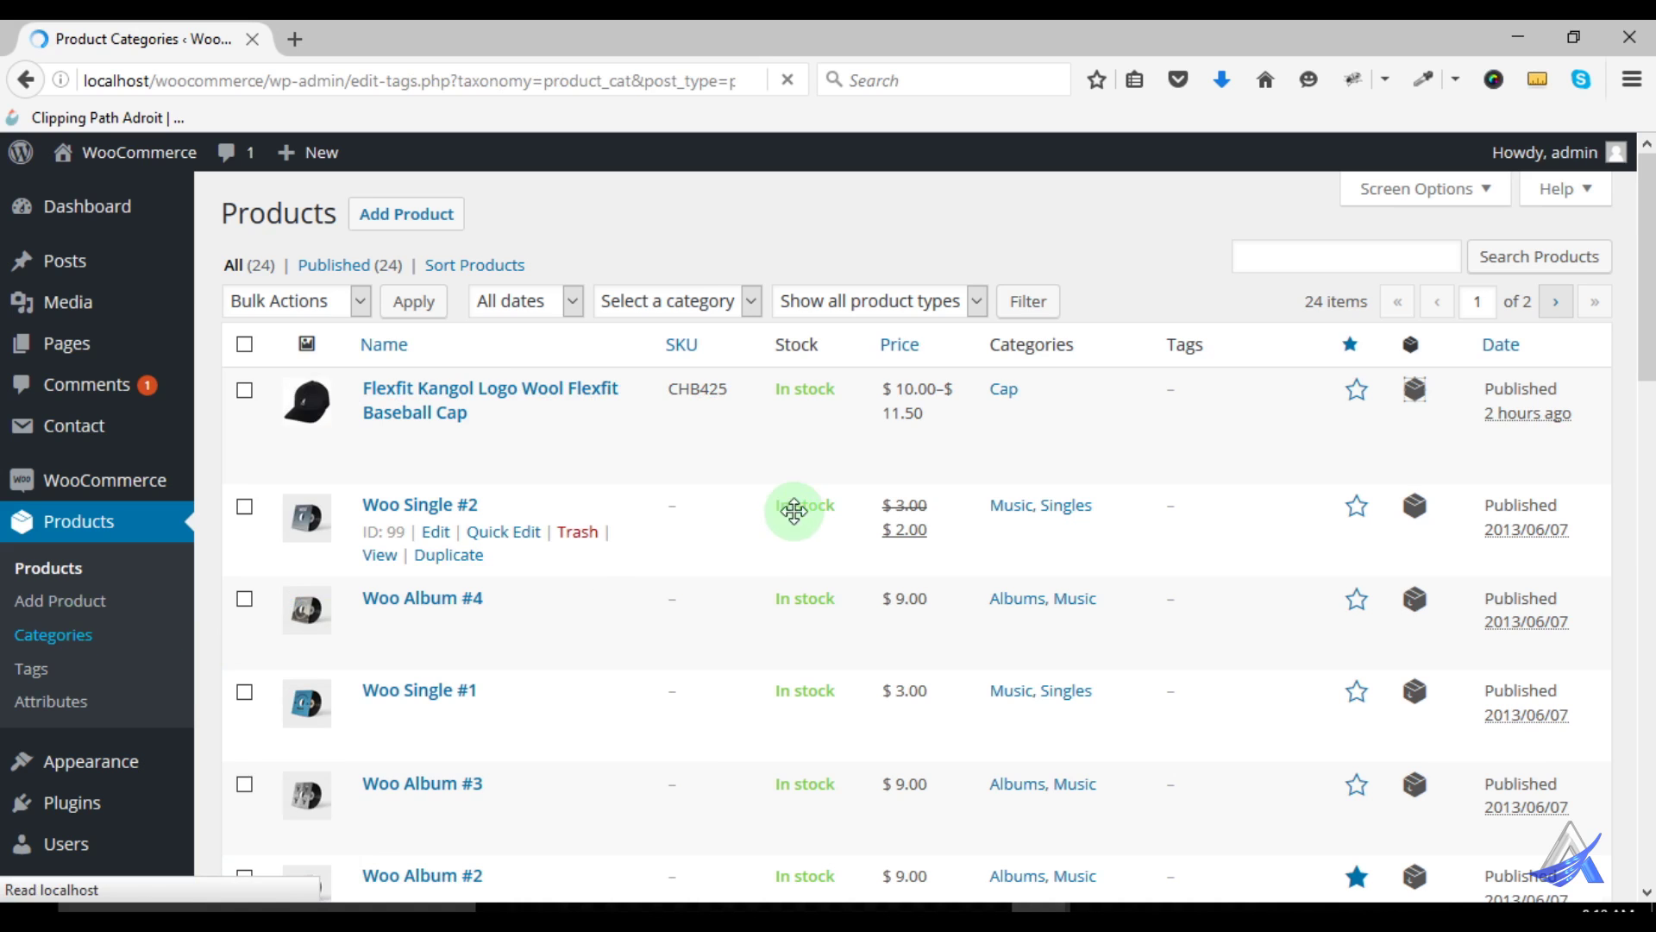
scroll(1014, 622, "down", 3)
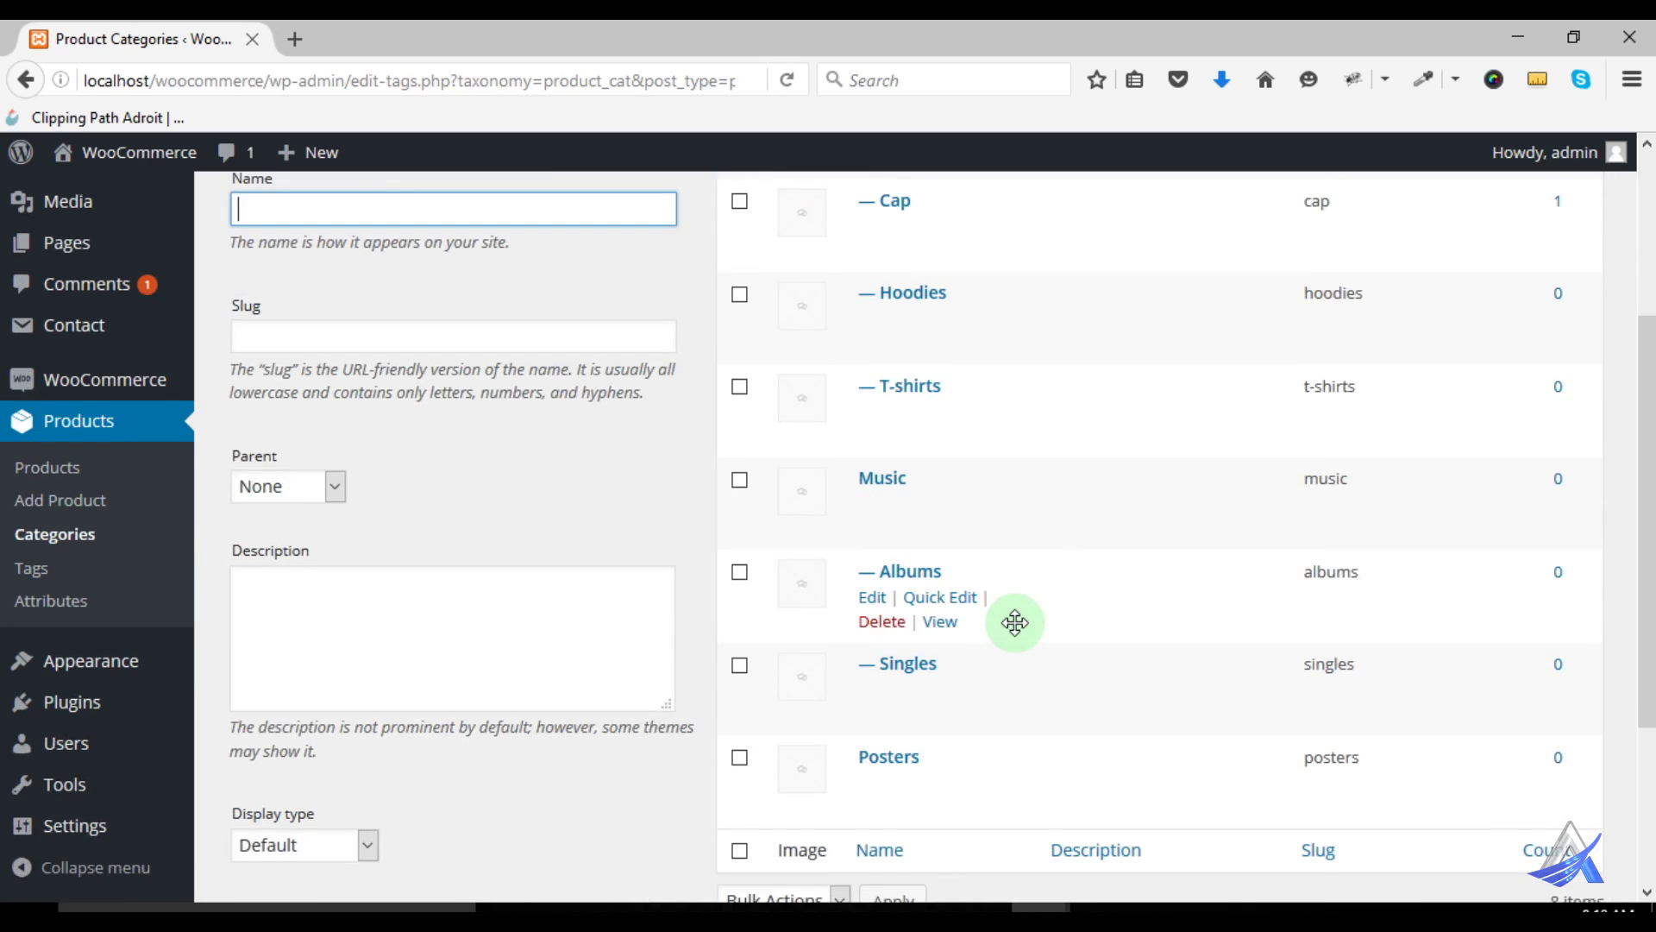
scroll(1014, 622, "down", 1)
scroll(1009, 619, "up", 3)
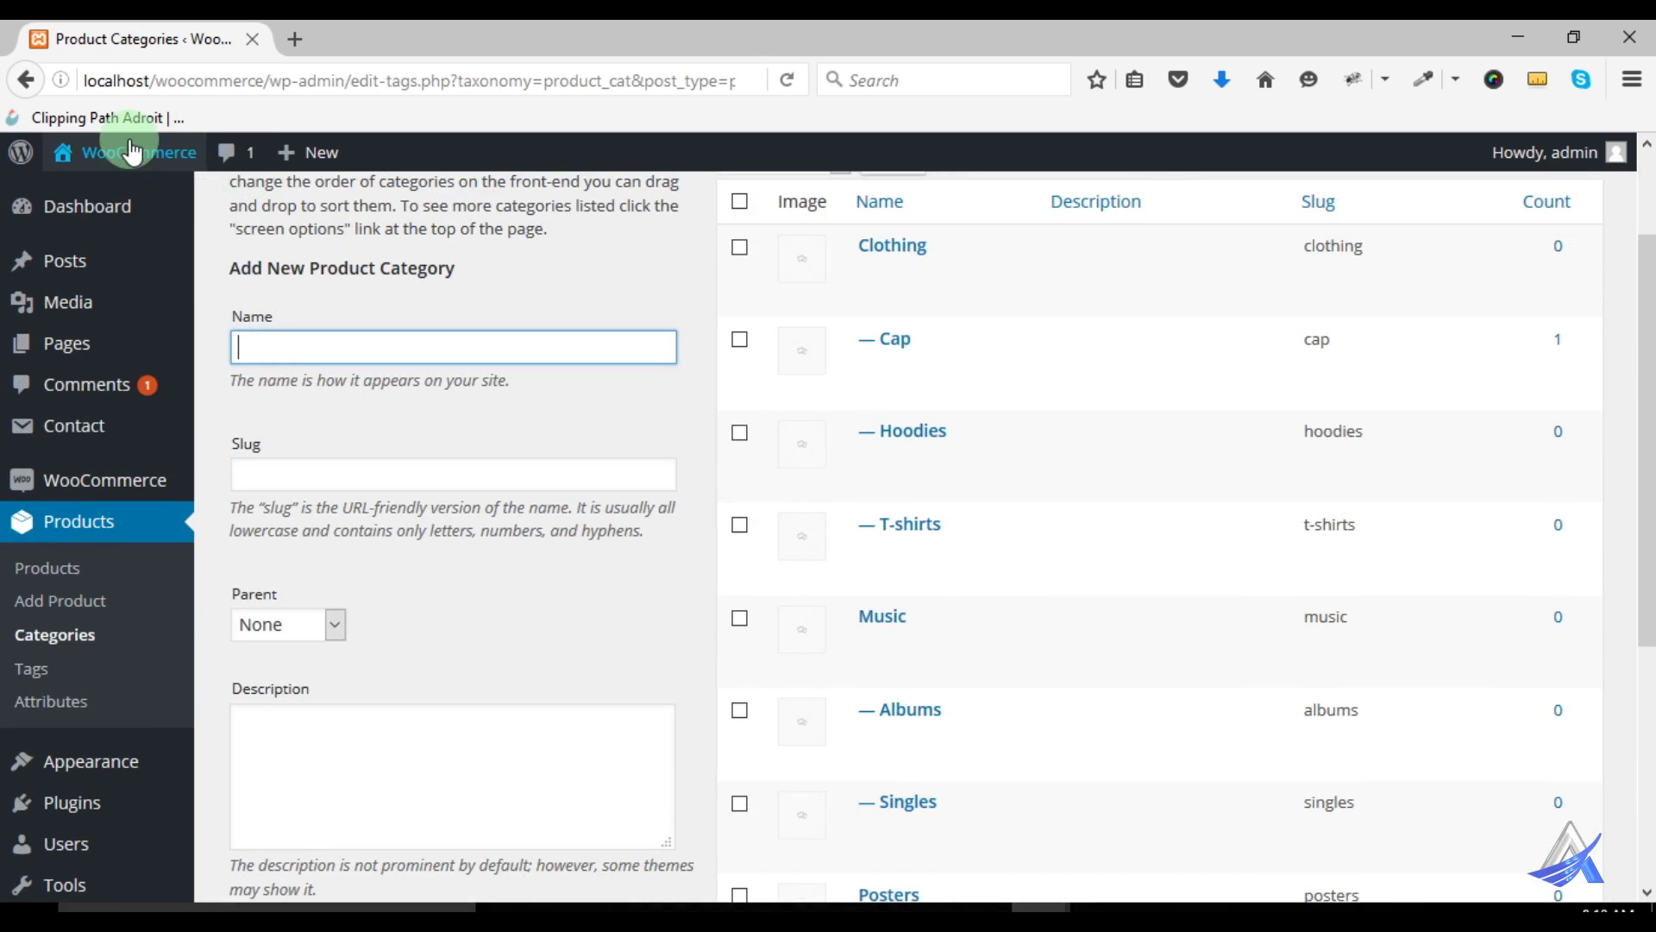
Open the store's front end in a new browser tab and view the Clothing, Music and Posters category tiles
mouse_move(127, 153)
right_click(108, 193)
left_click(138, 211)
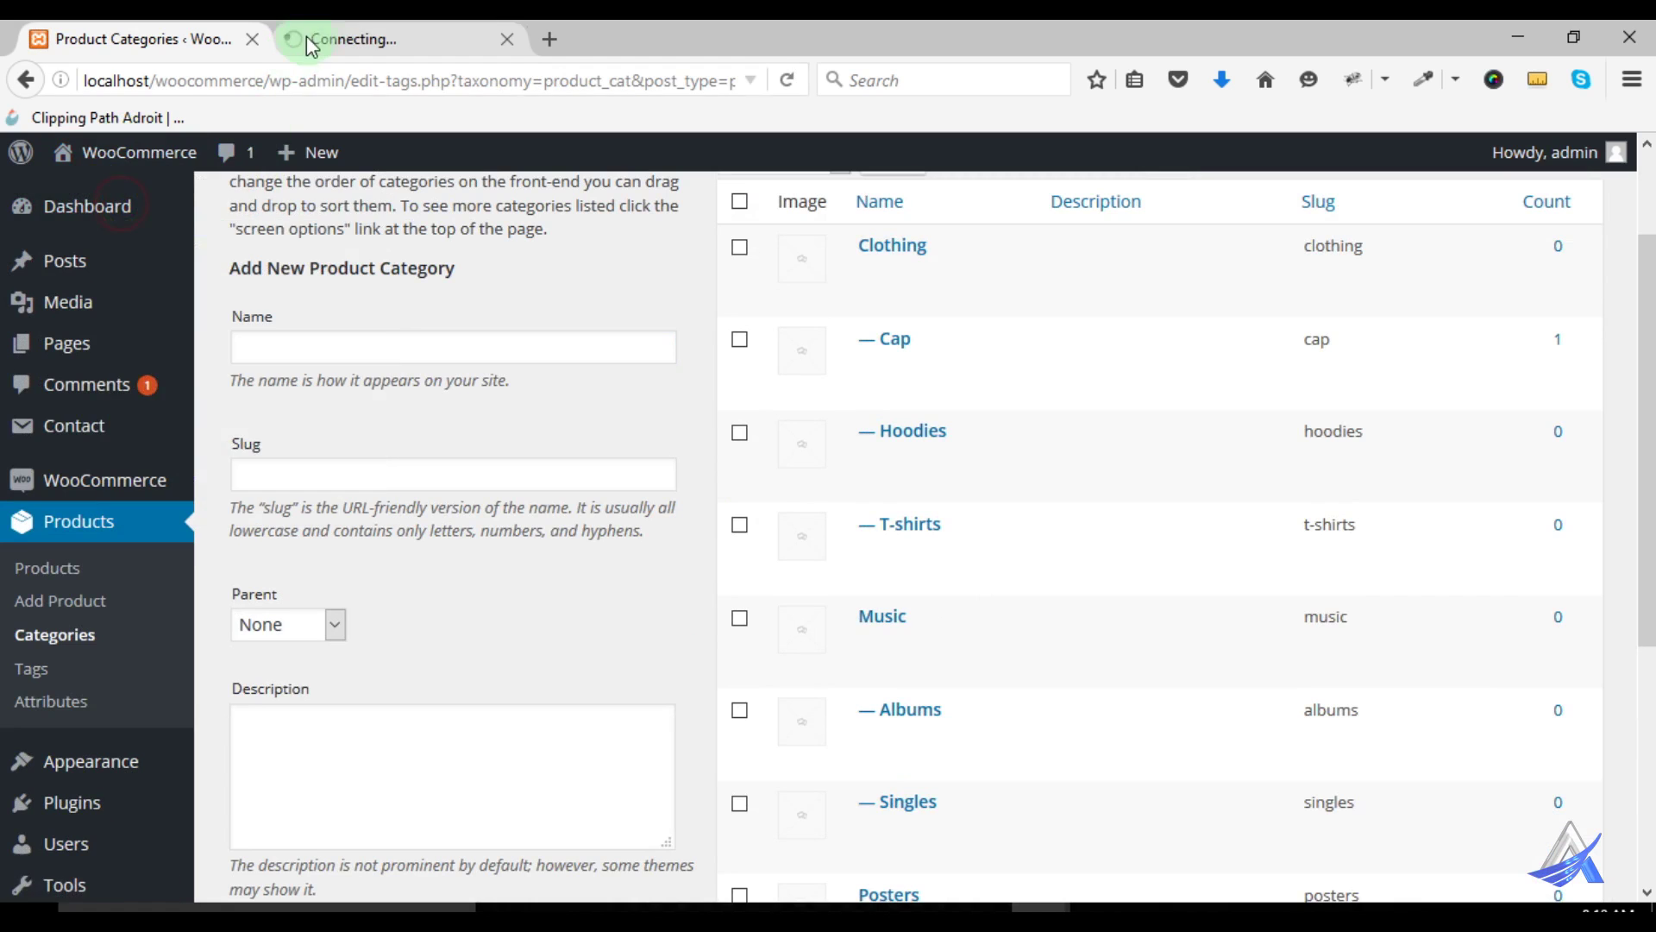
left_click(316, 39)
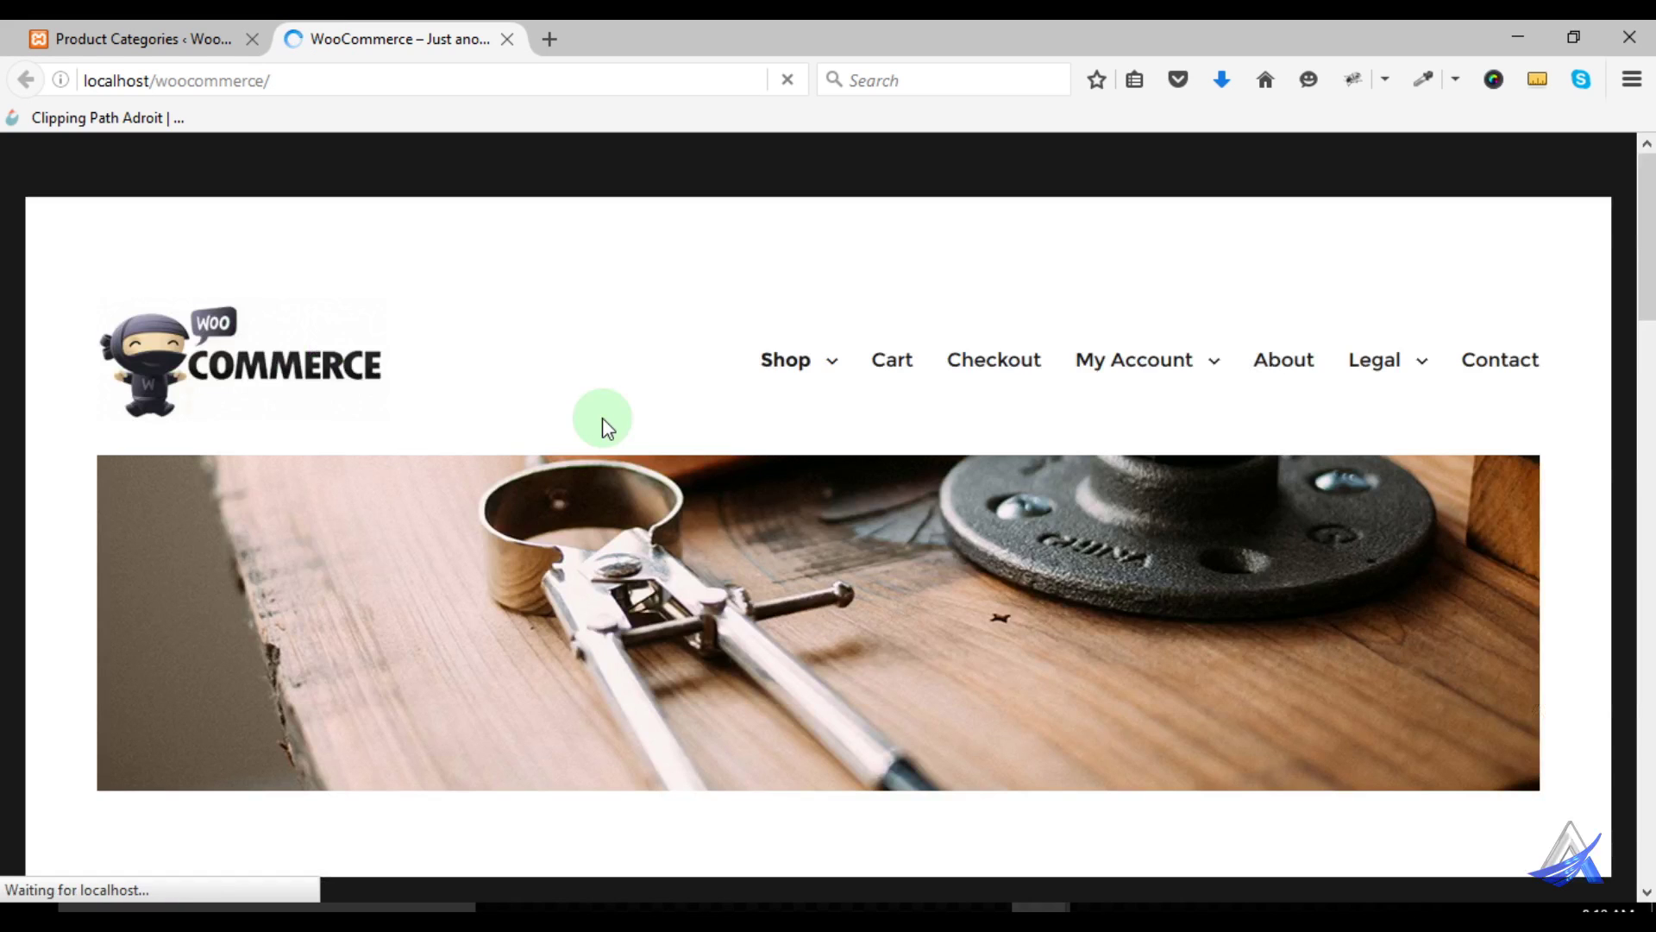
scroll(604, 421, "down", 3)
scroll(192, 659, "down", 3)
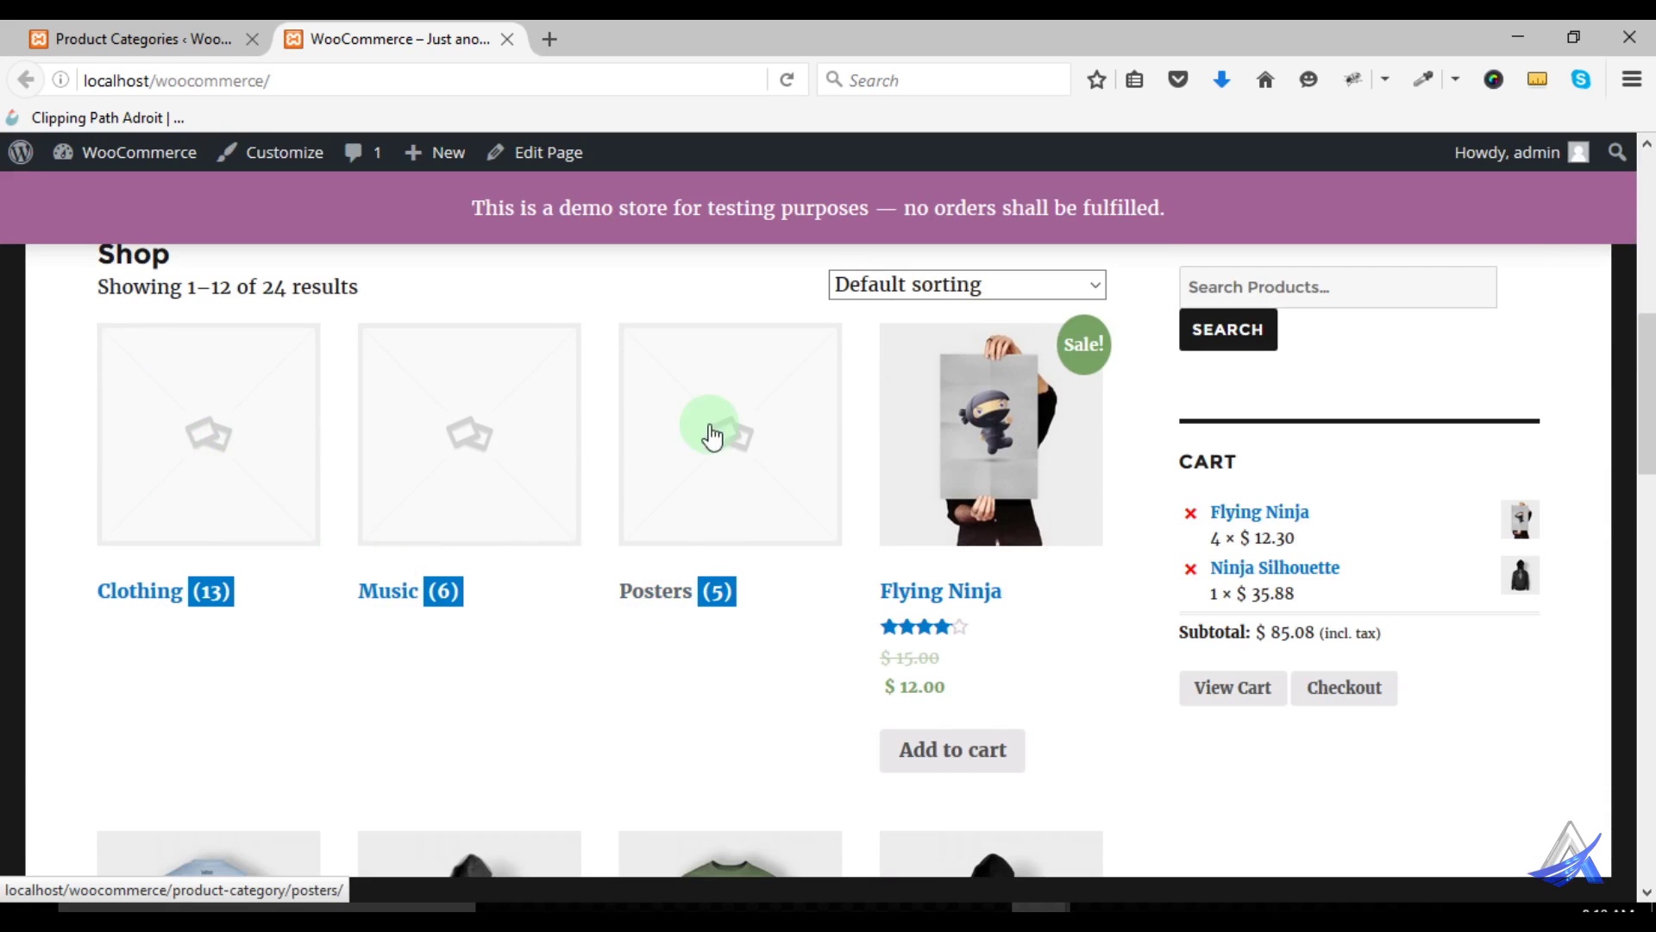
Edit the Clothing category, set its thumbnail to the front view of the navy WOO hoodie from the Media Library, and update it
left_click(125, 27)
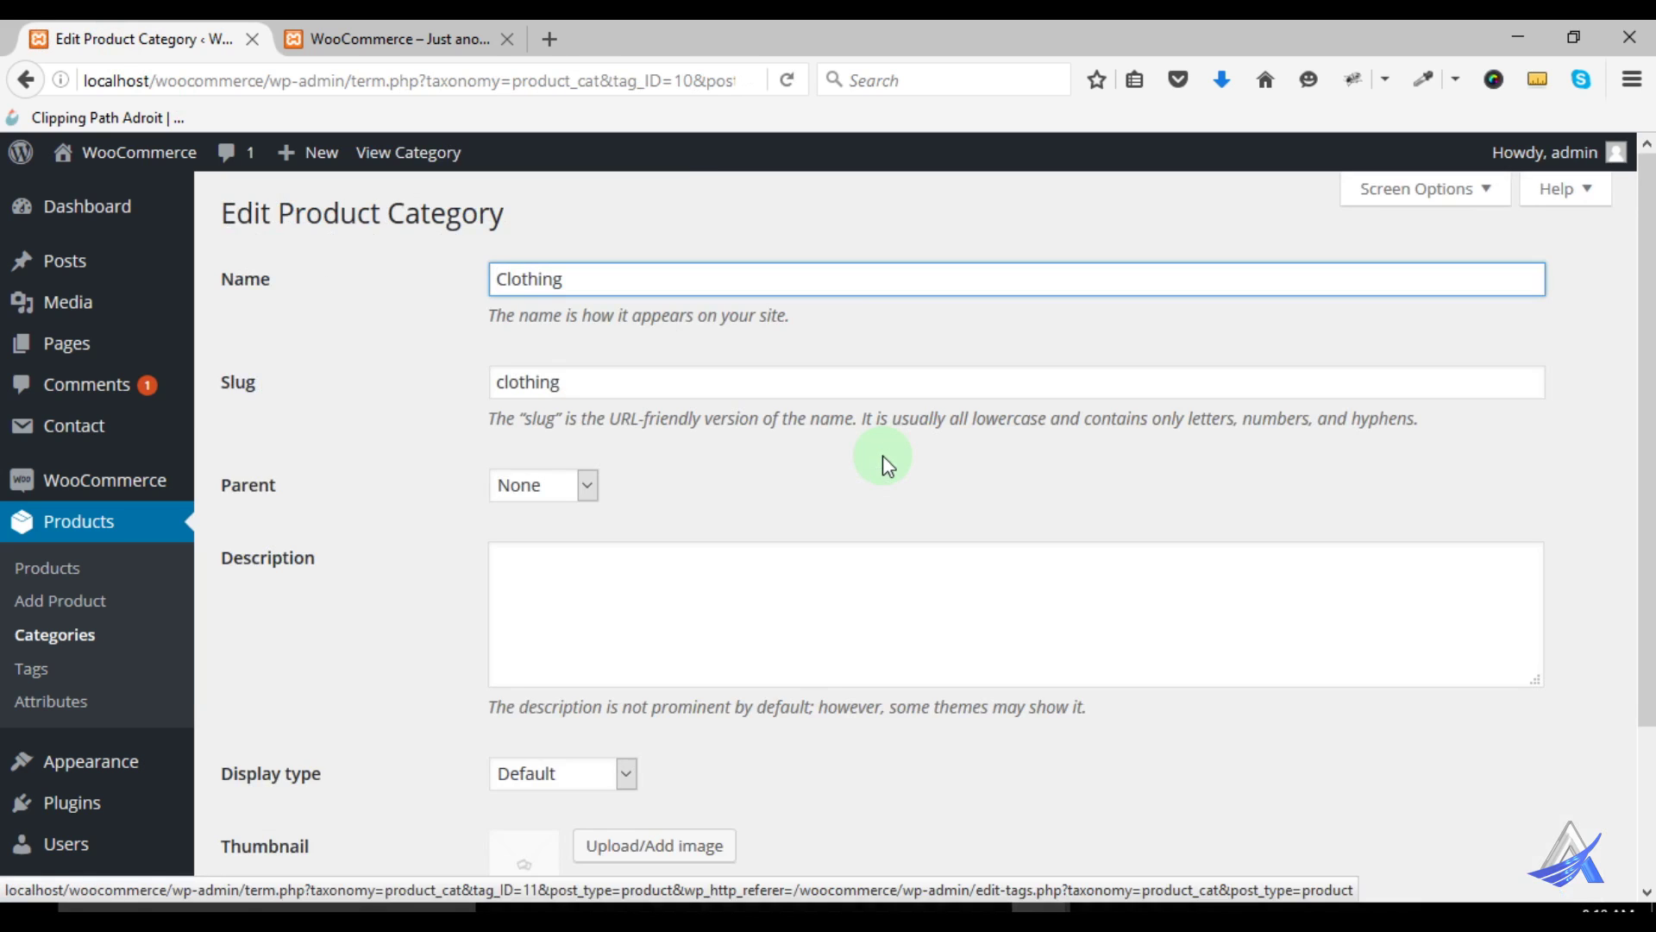
scroll(390, 577, "down", 3)
left_click(611, 665)
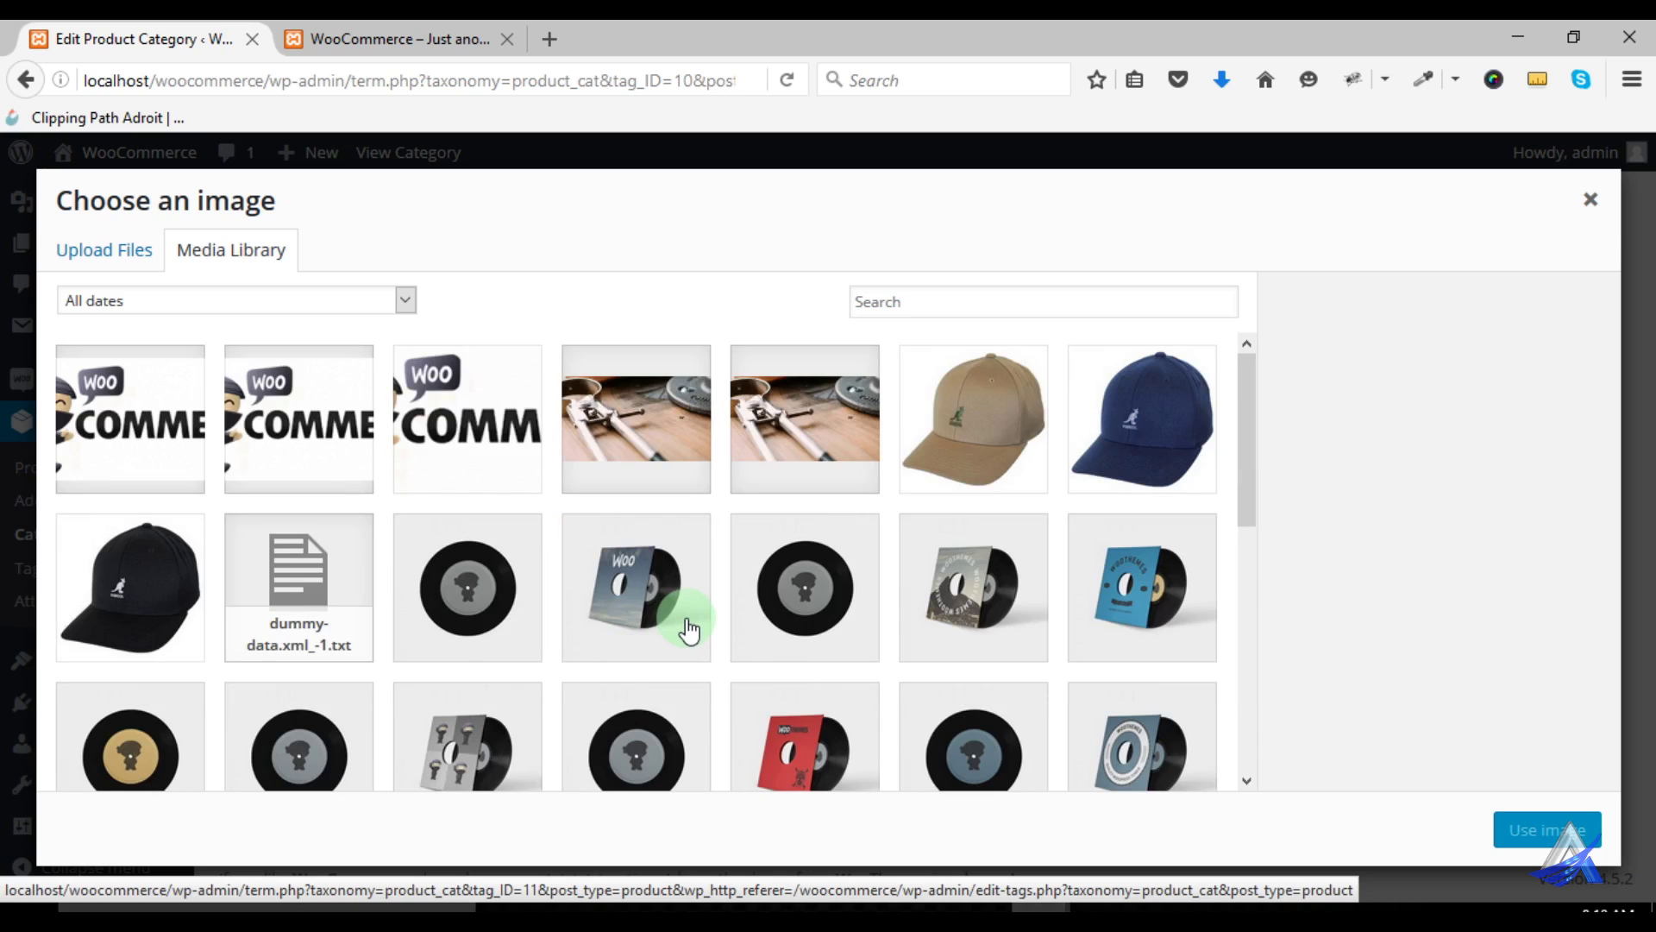
scroll(686, 627, "down", 2)
scroll(688, 629, "down", 4)
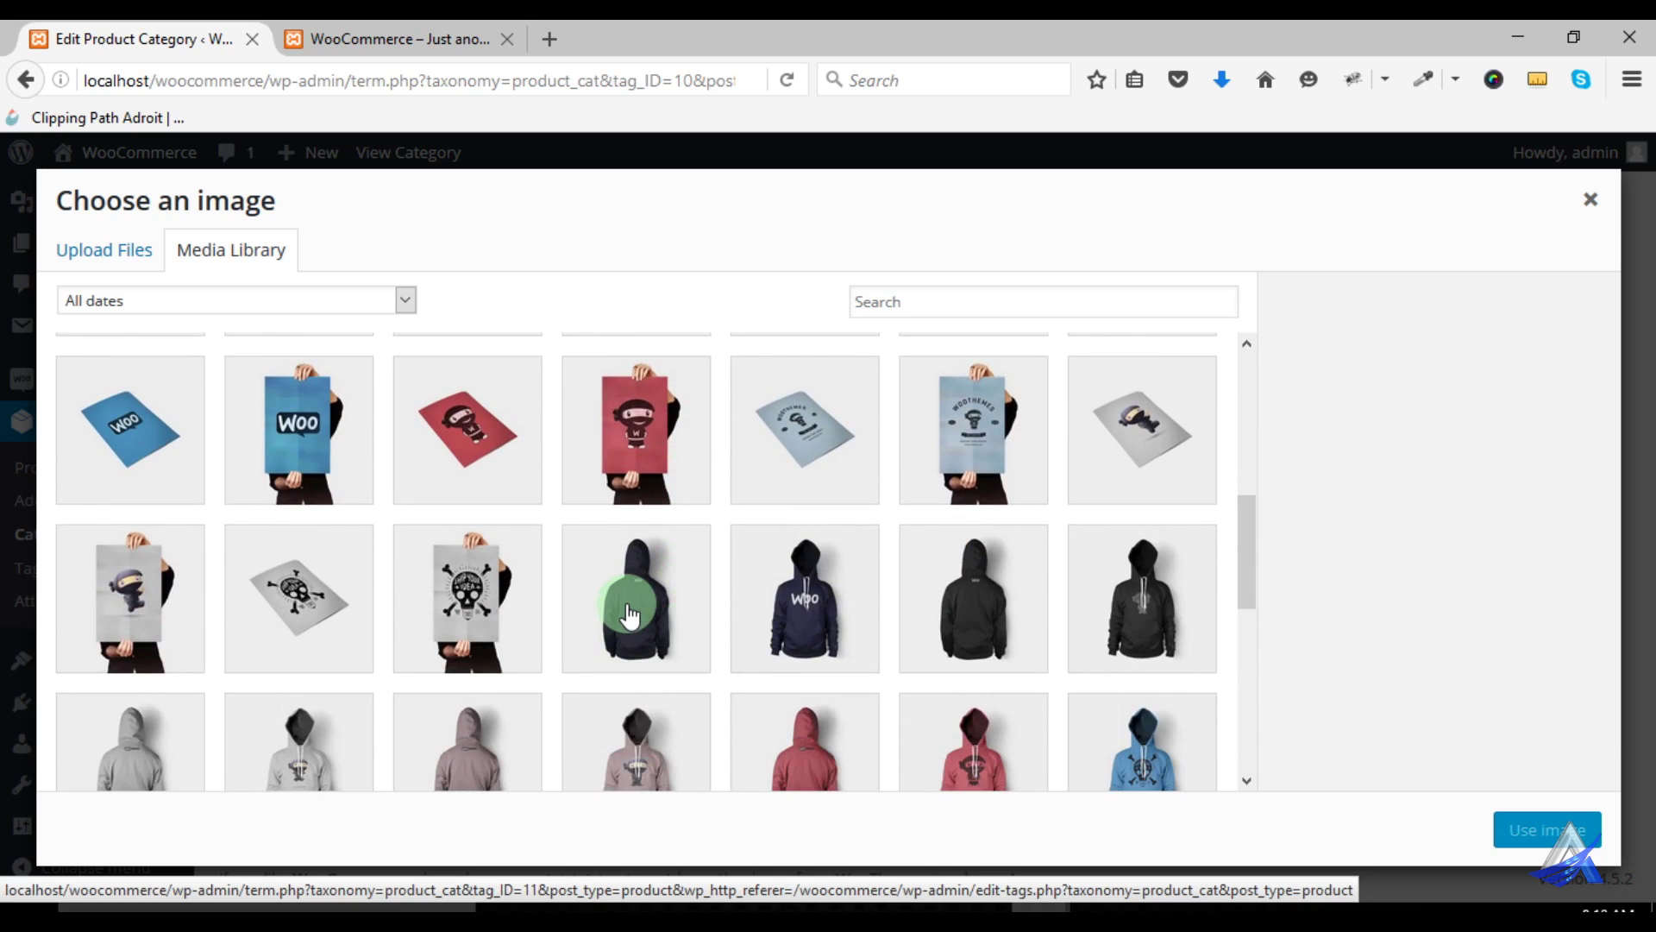
left_click(630, 609)
left_click(788, 591)
left_click(1543, 834)
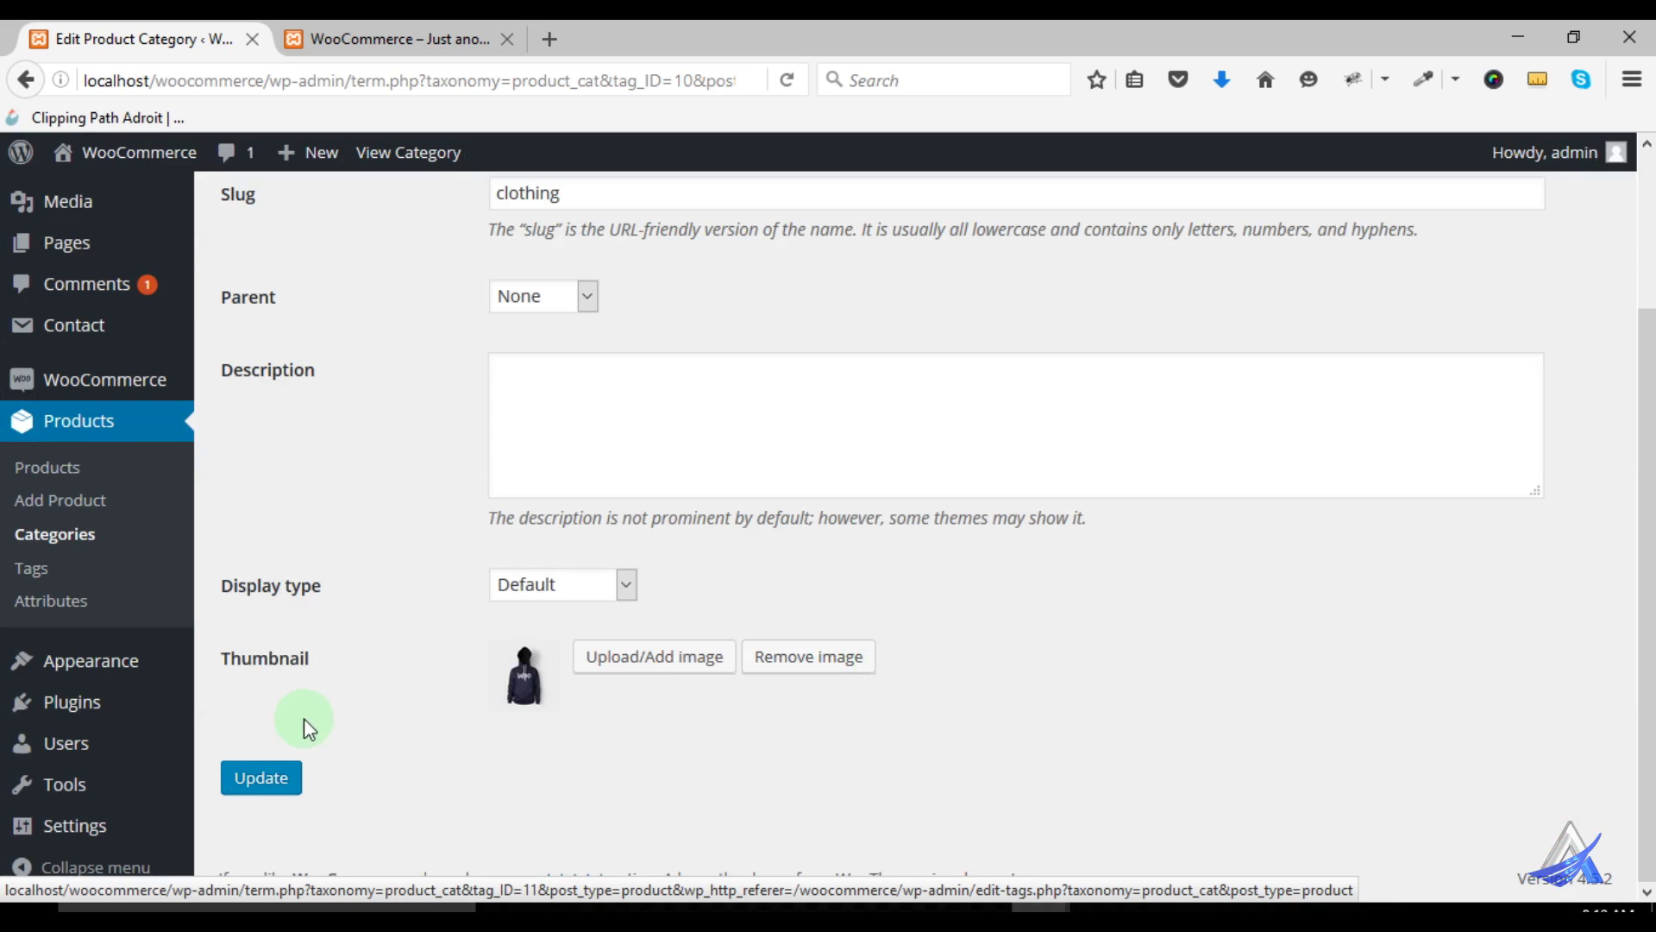
left_click(281, 785)
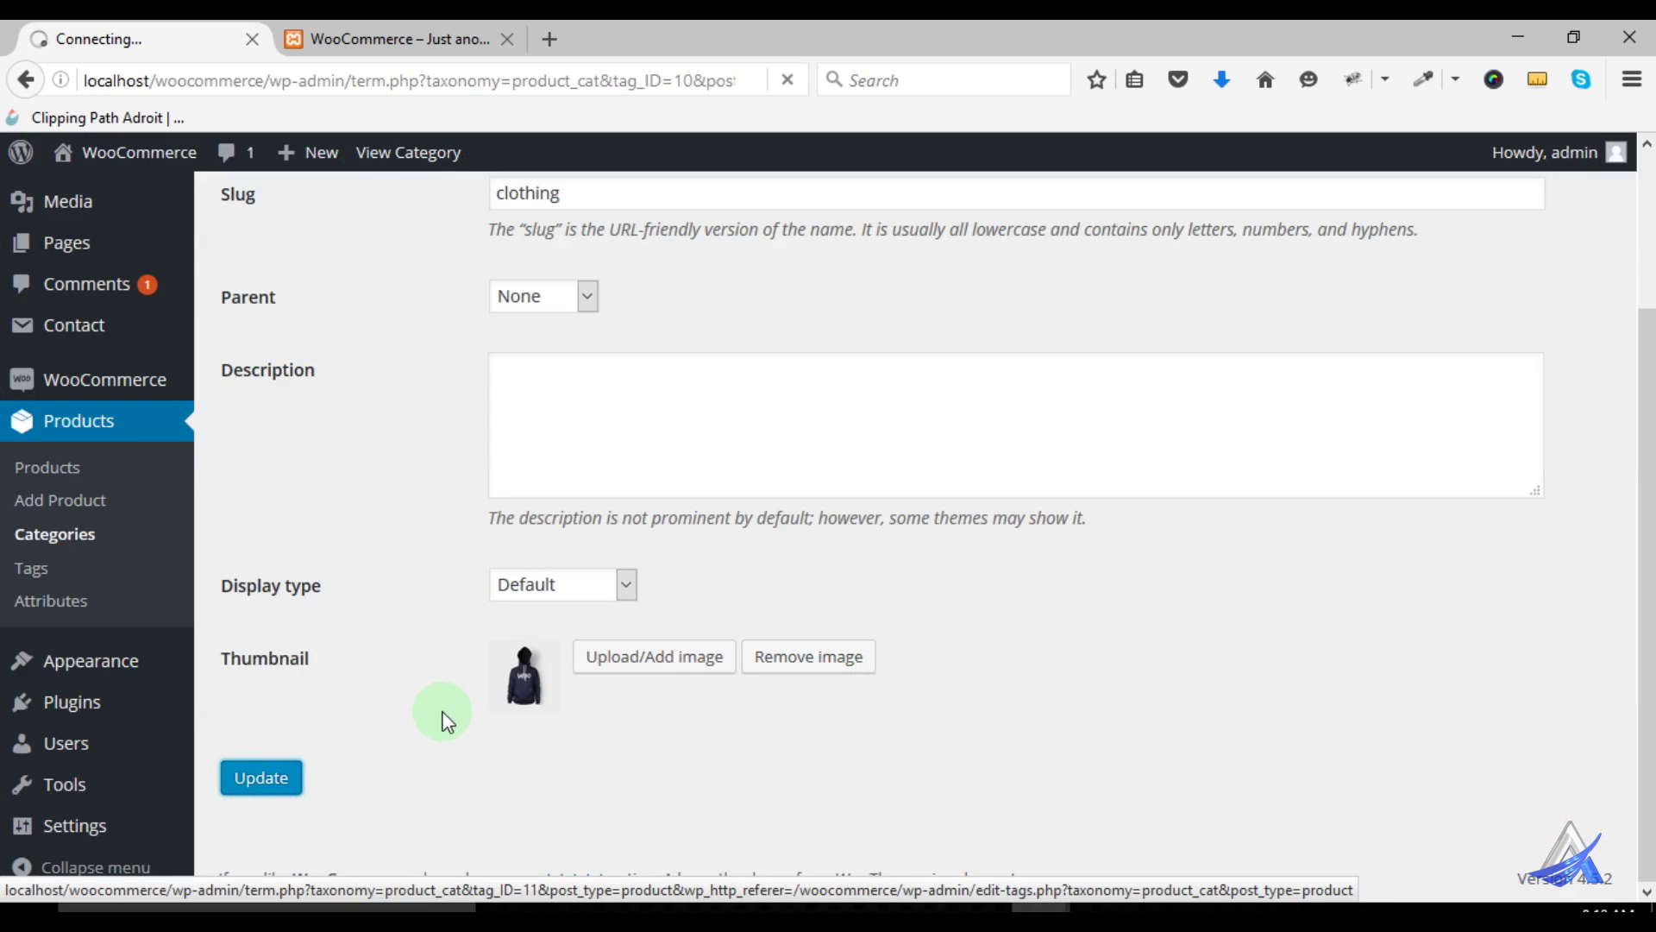
Check the Clothing tile on the shop page, then go back to the Product Categories list
left_click(385, 37)
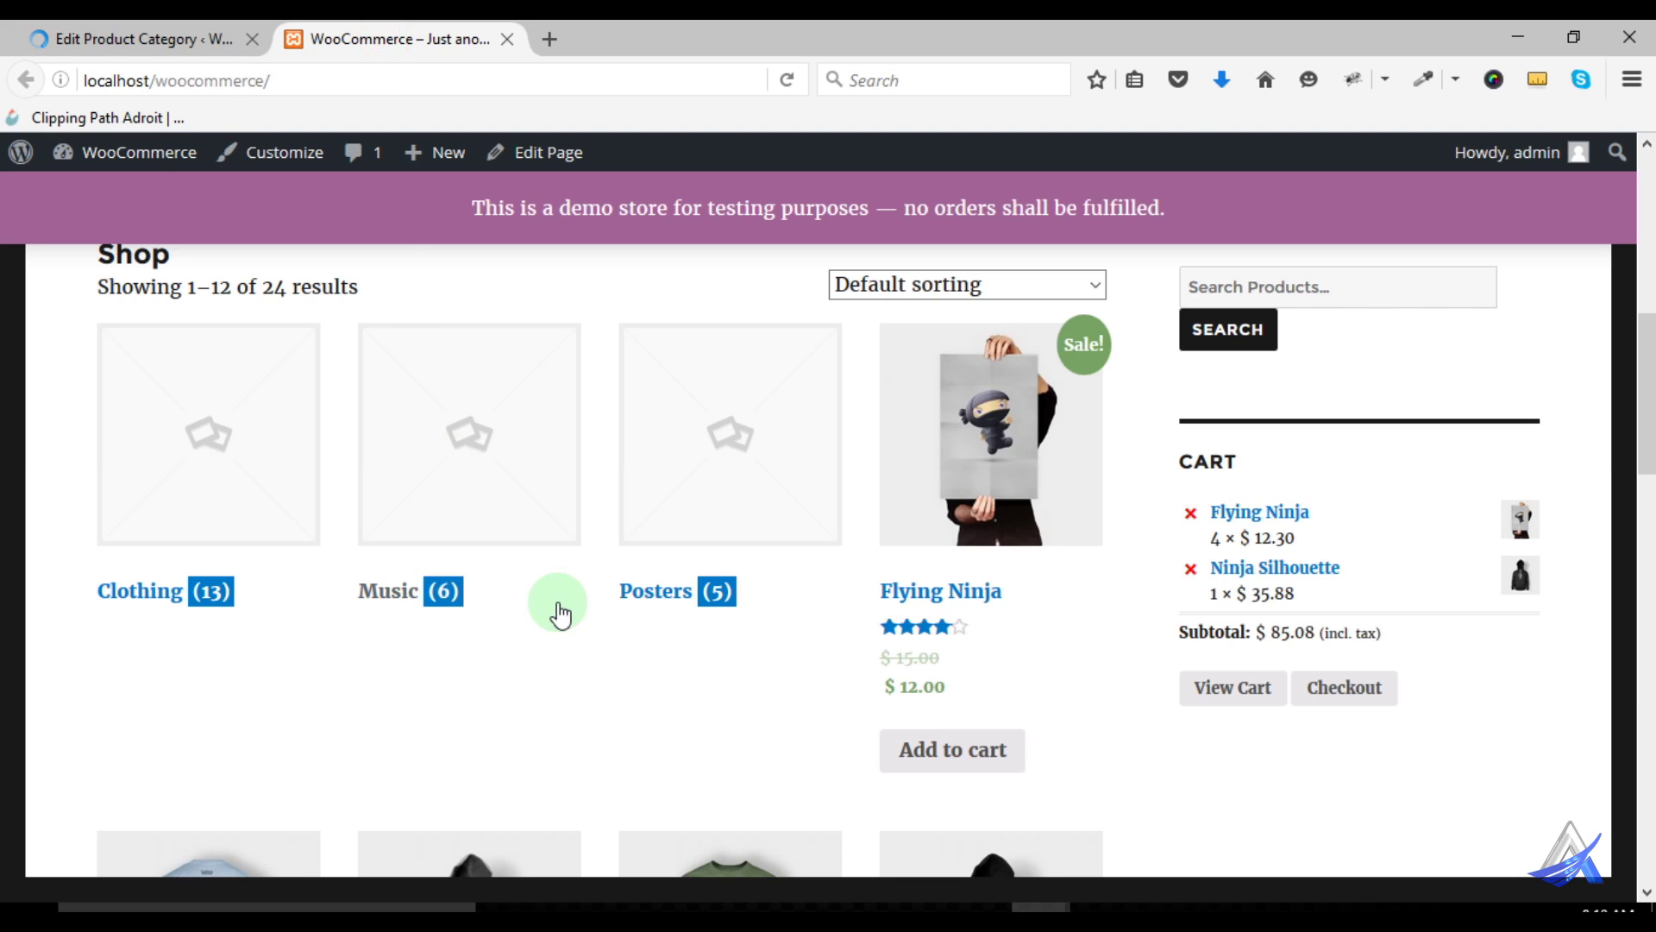
left_click(79, 50)
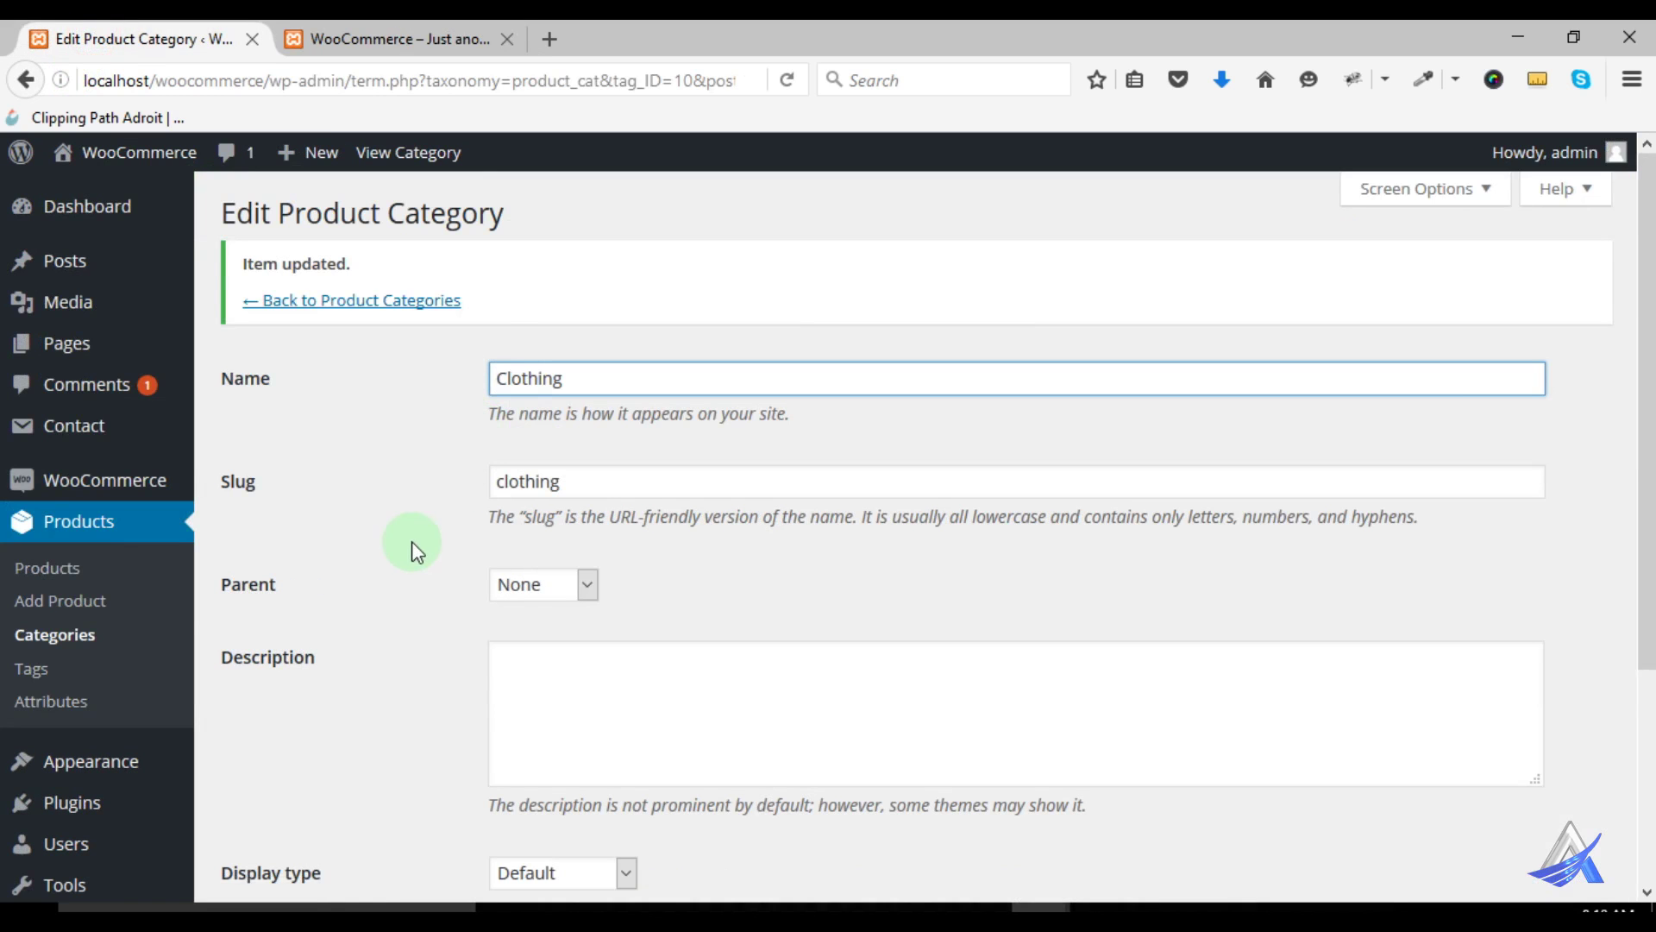
left_click(377, 300)
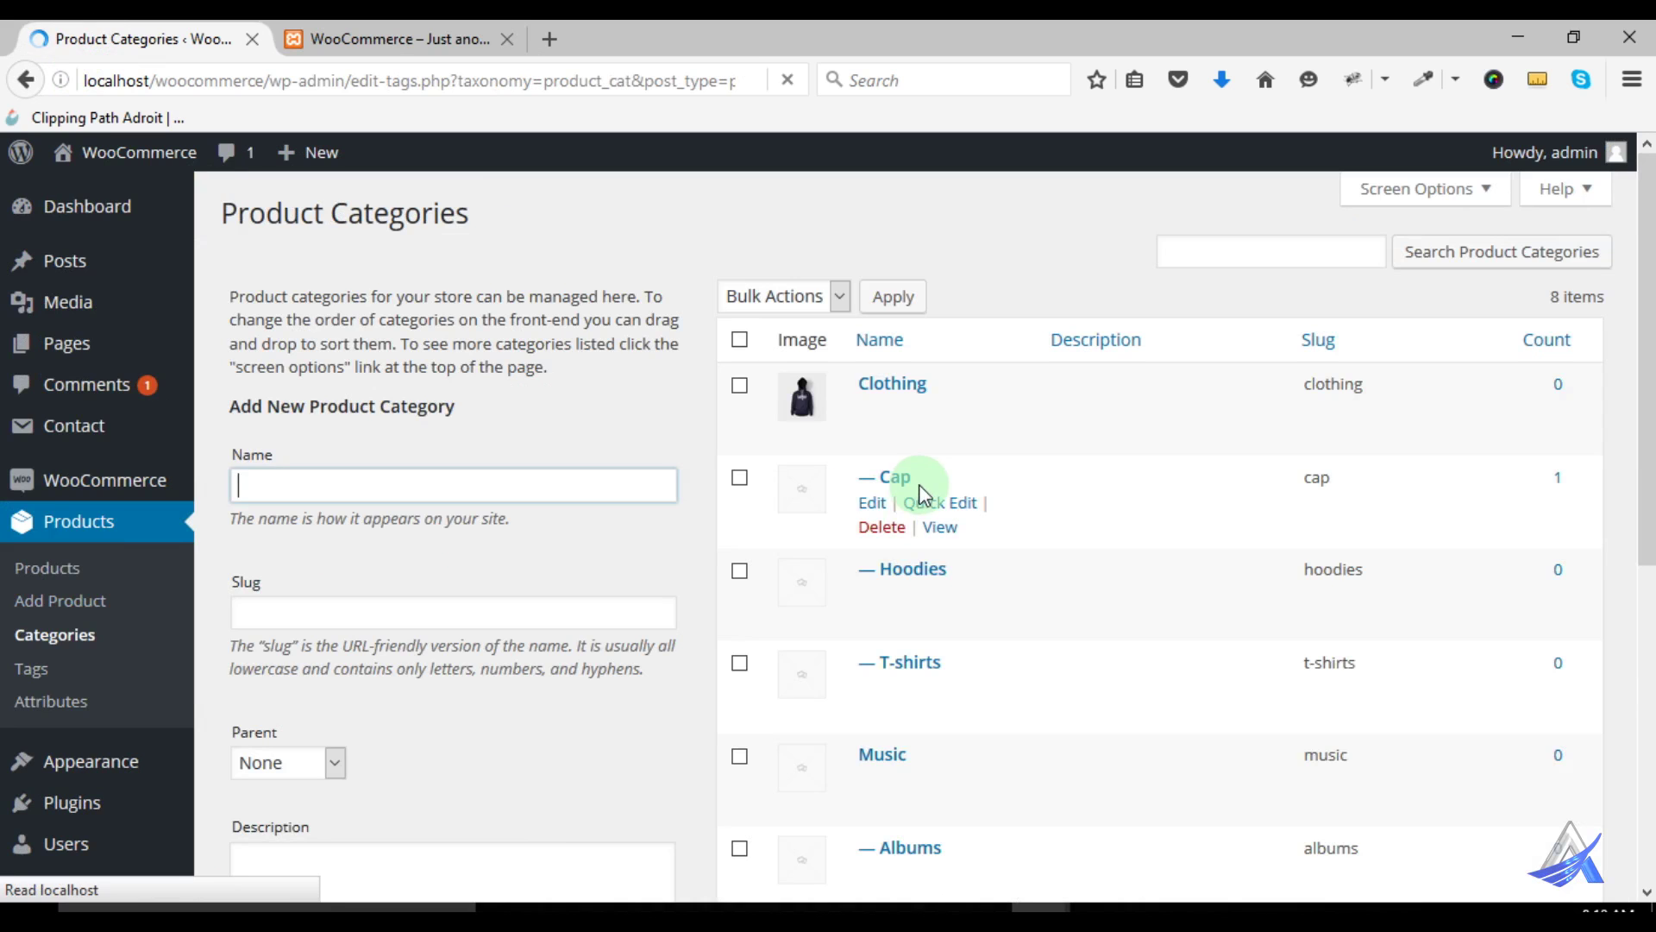
Edit the Music category, set its thumbnail to the Media Library image cd_6_angle-1.jpg, and update the category
scroll(983, 604, "down", 3)
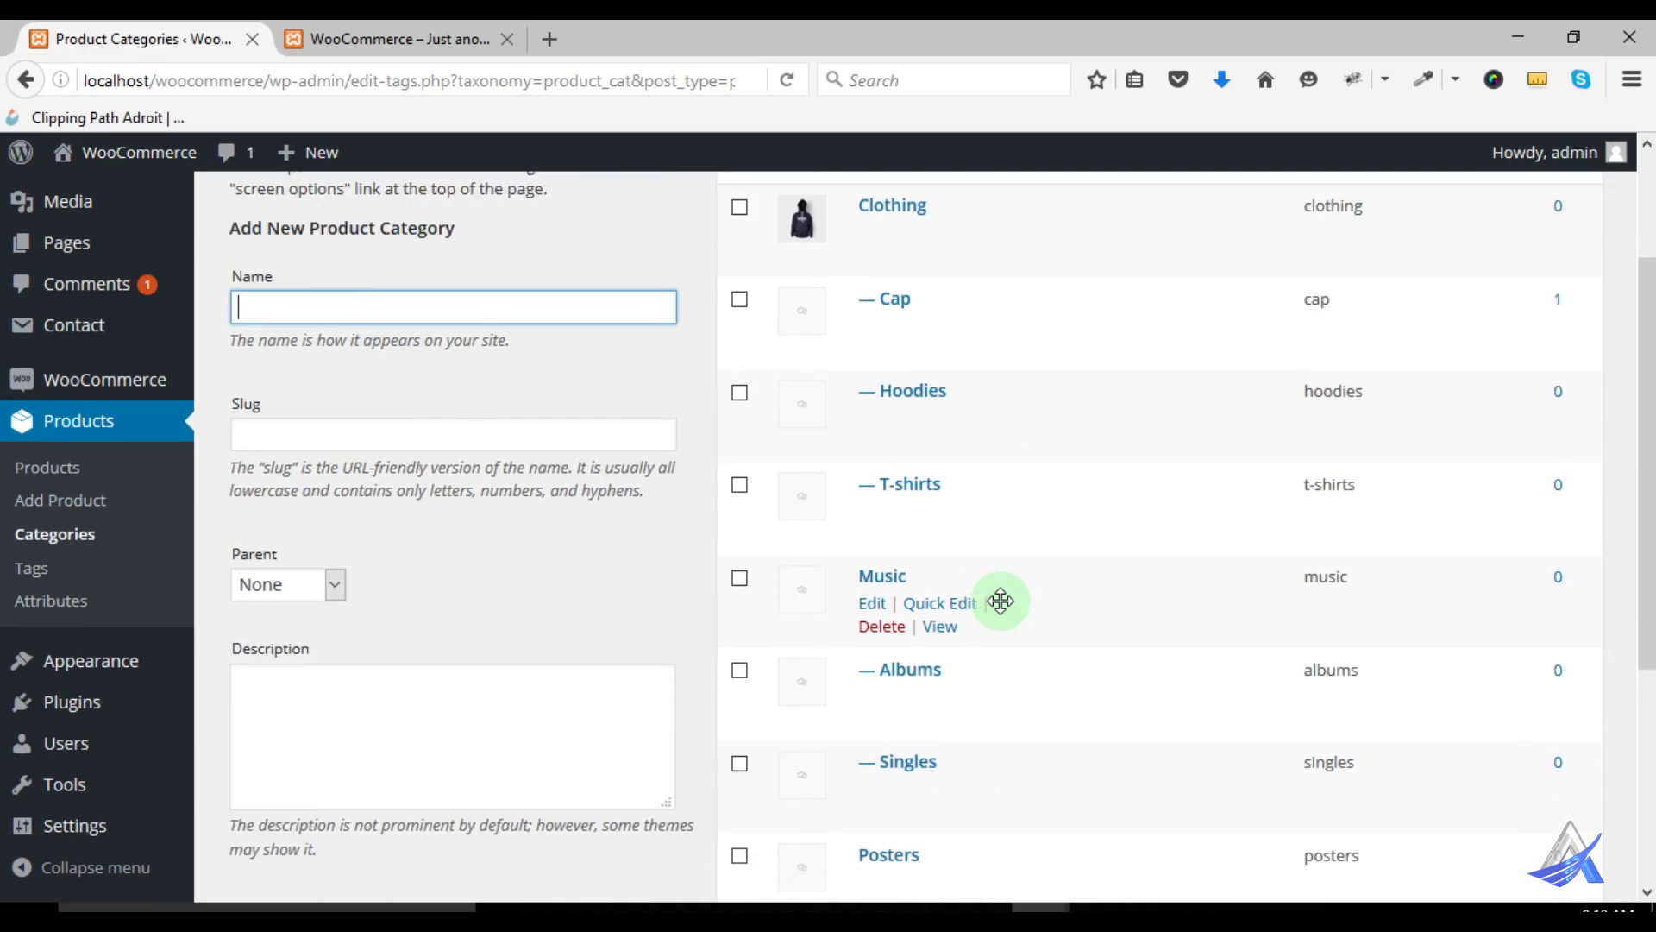
left_click(869, 508)
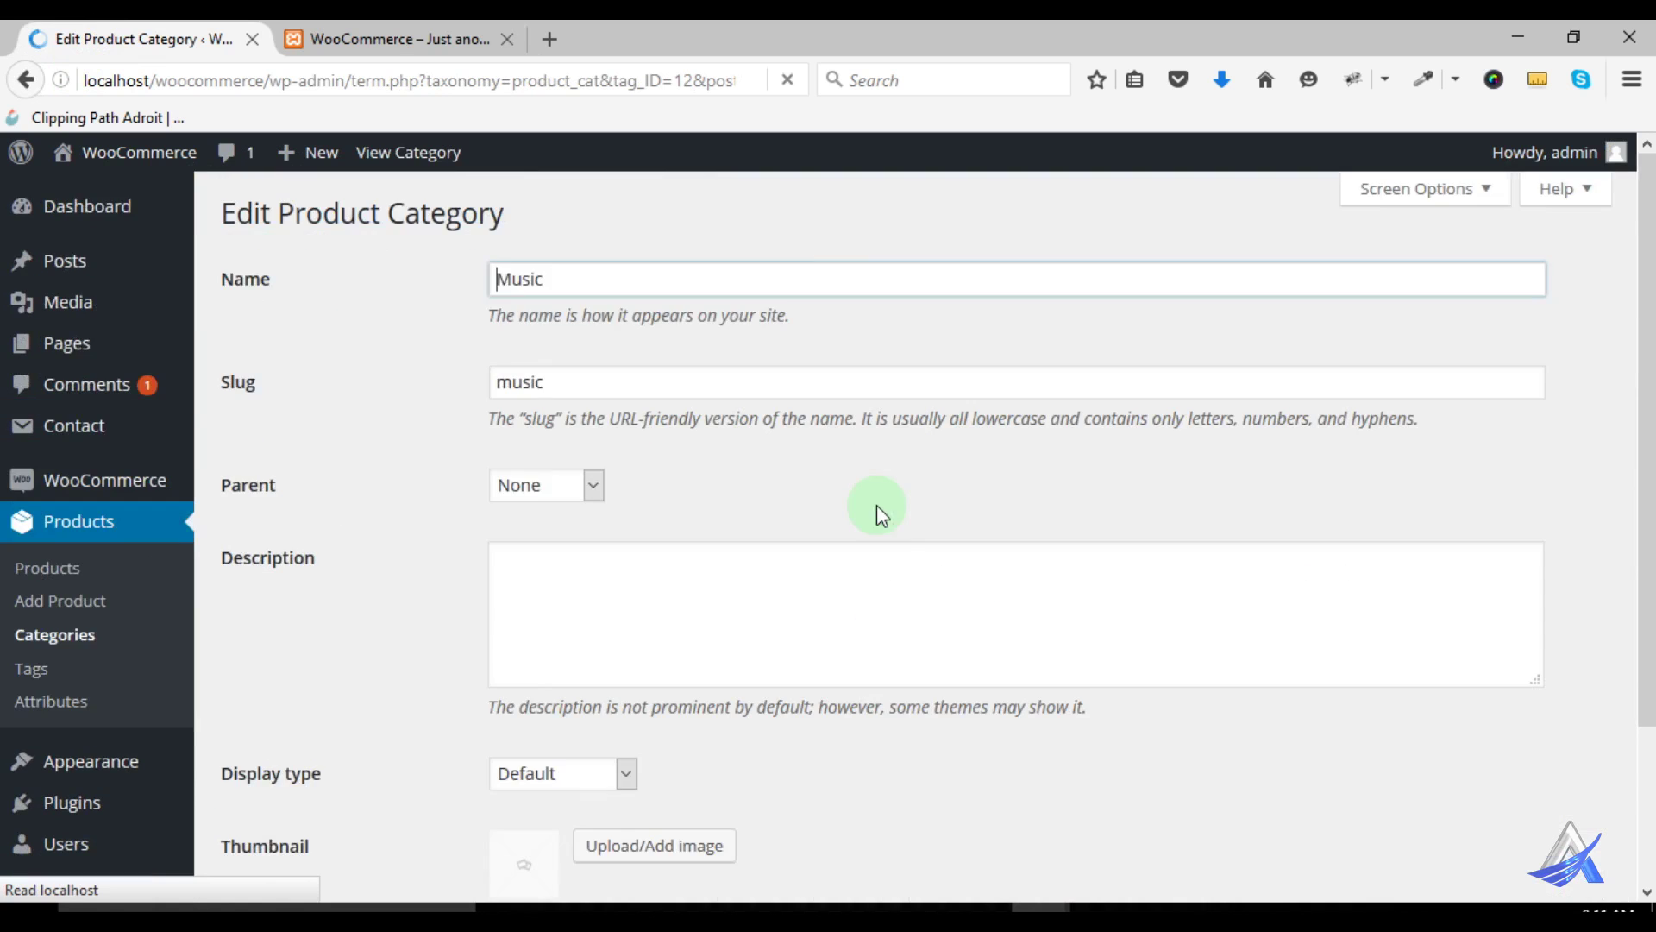
scroll(589, 618, "down", 2)
left_click(603, 674)
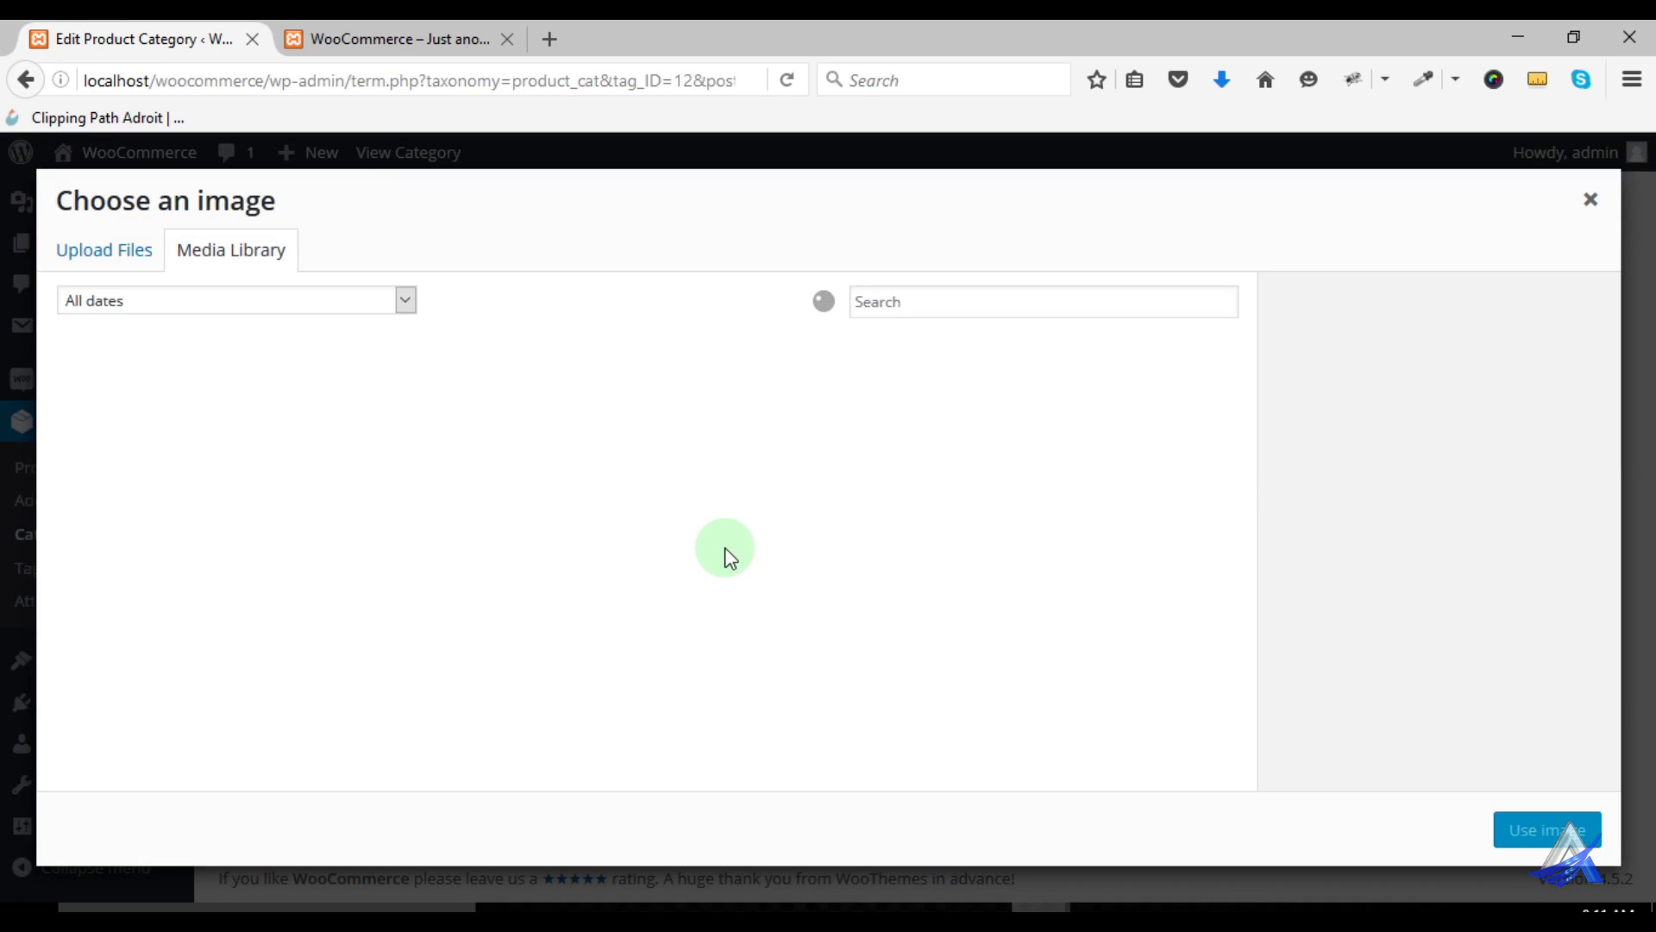
left_click(647, 576)
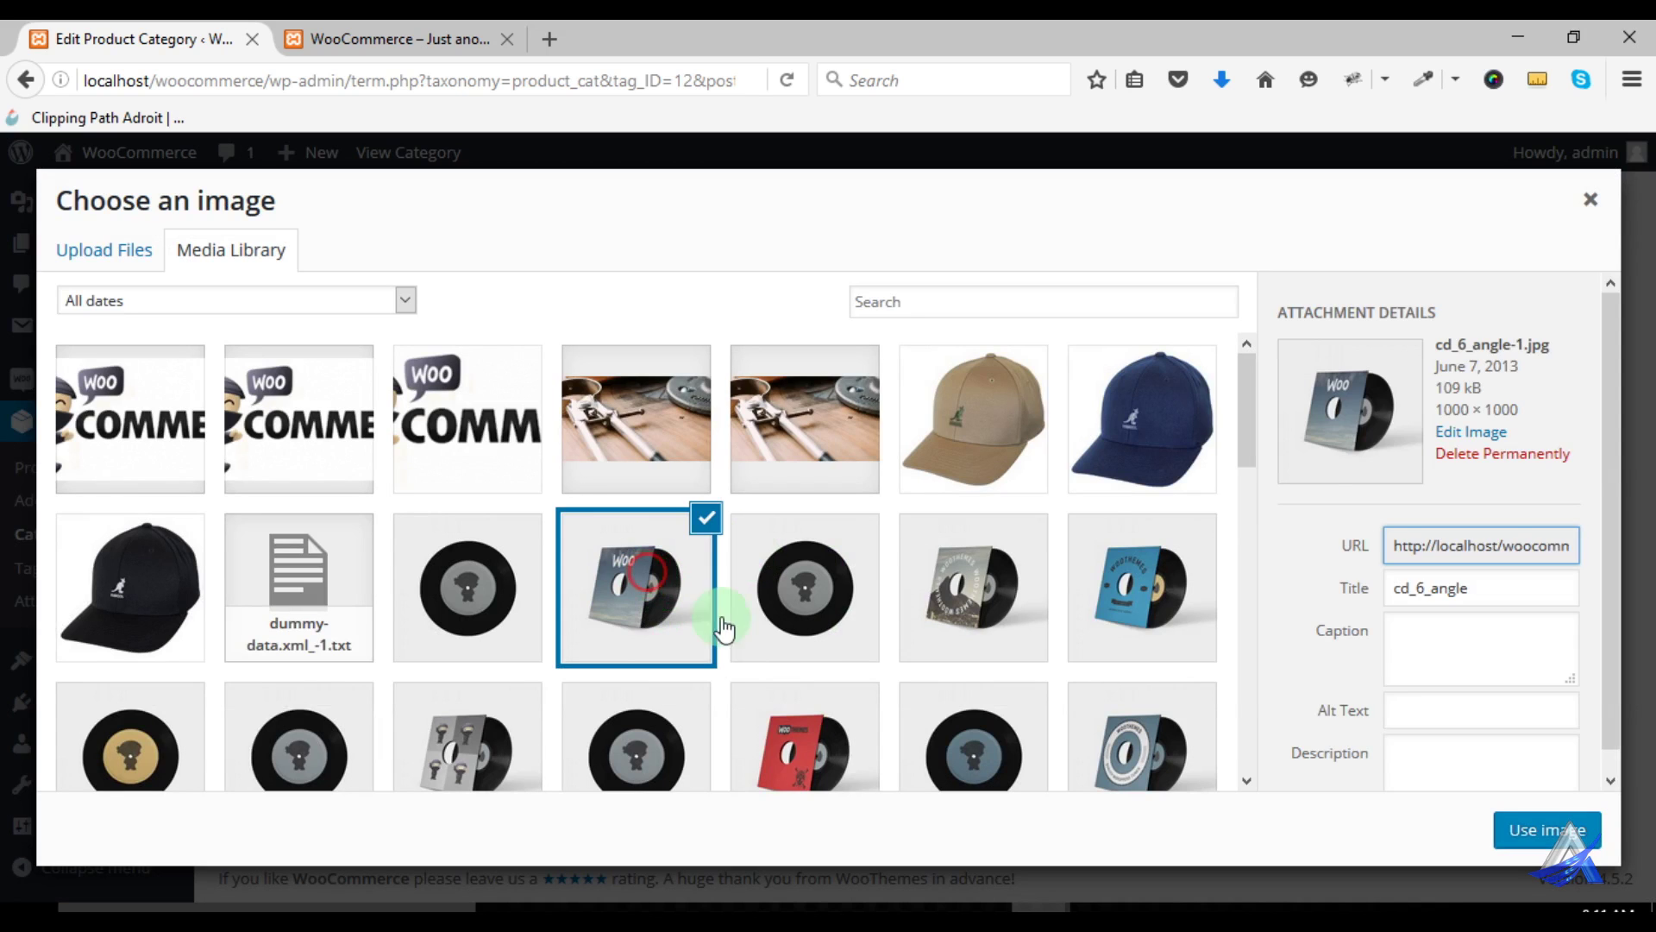
left_click(1544, 829)
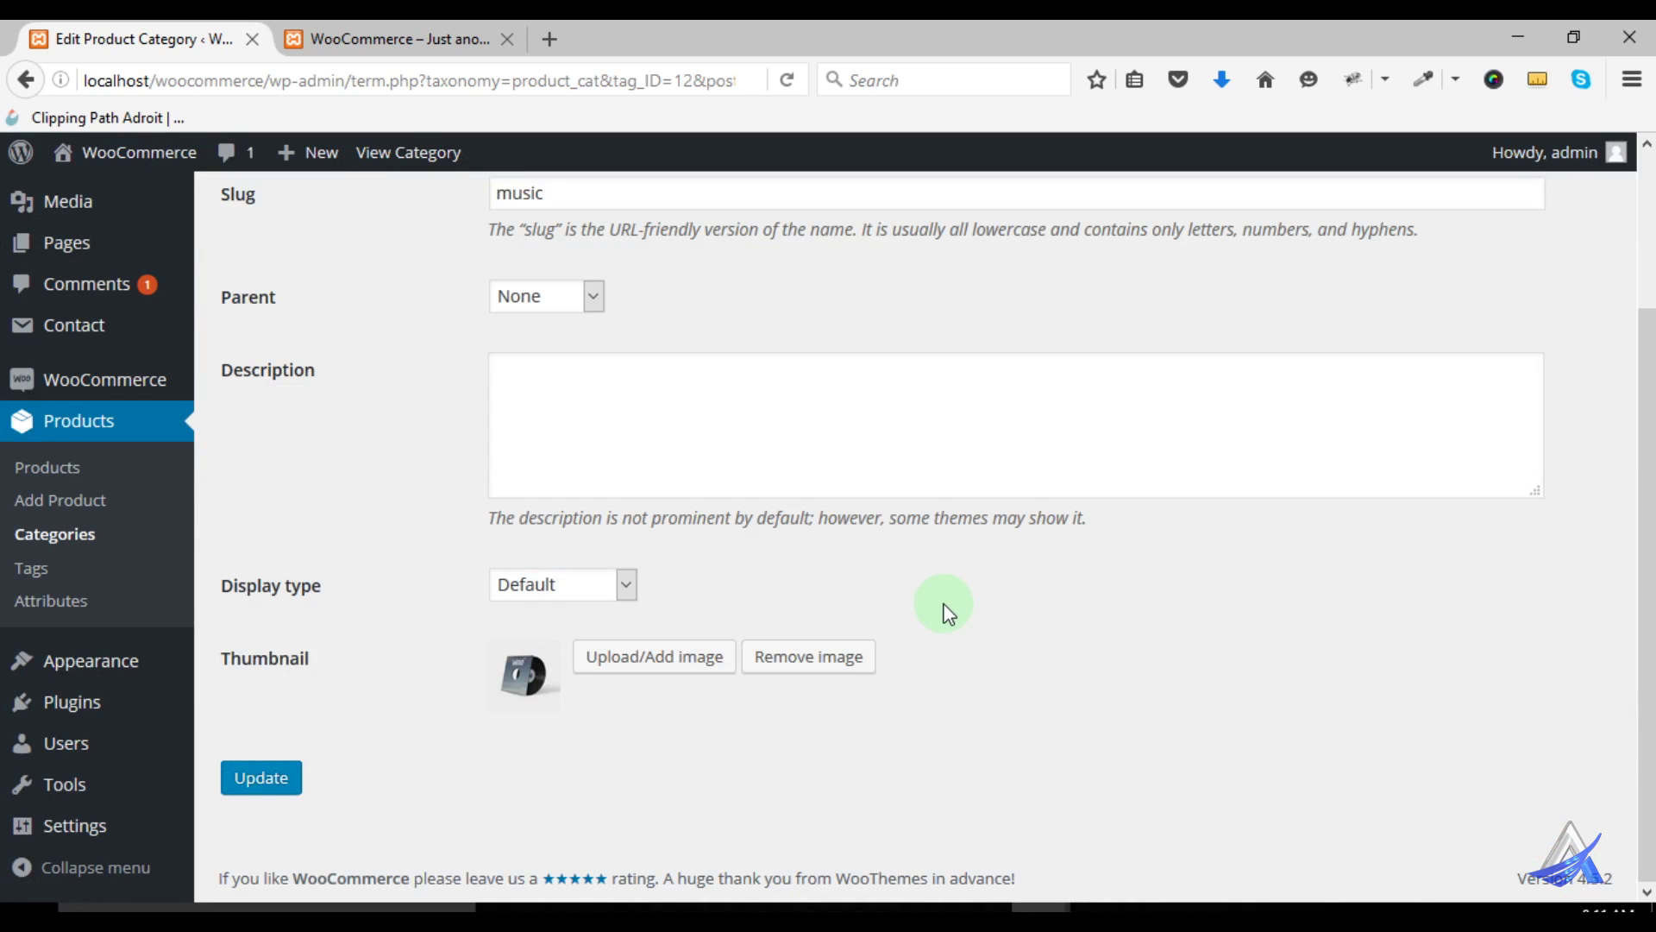
left_click(250, 794)
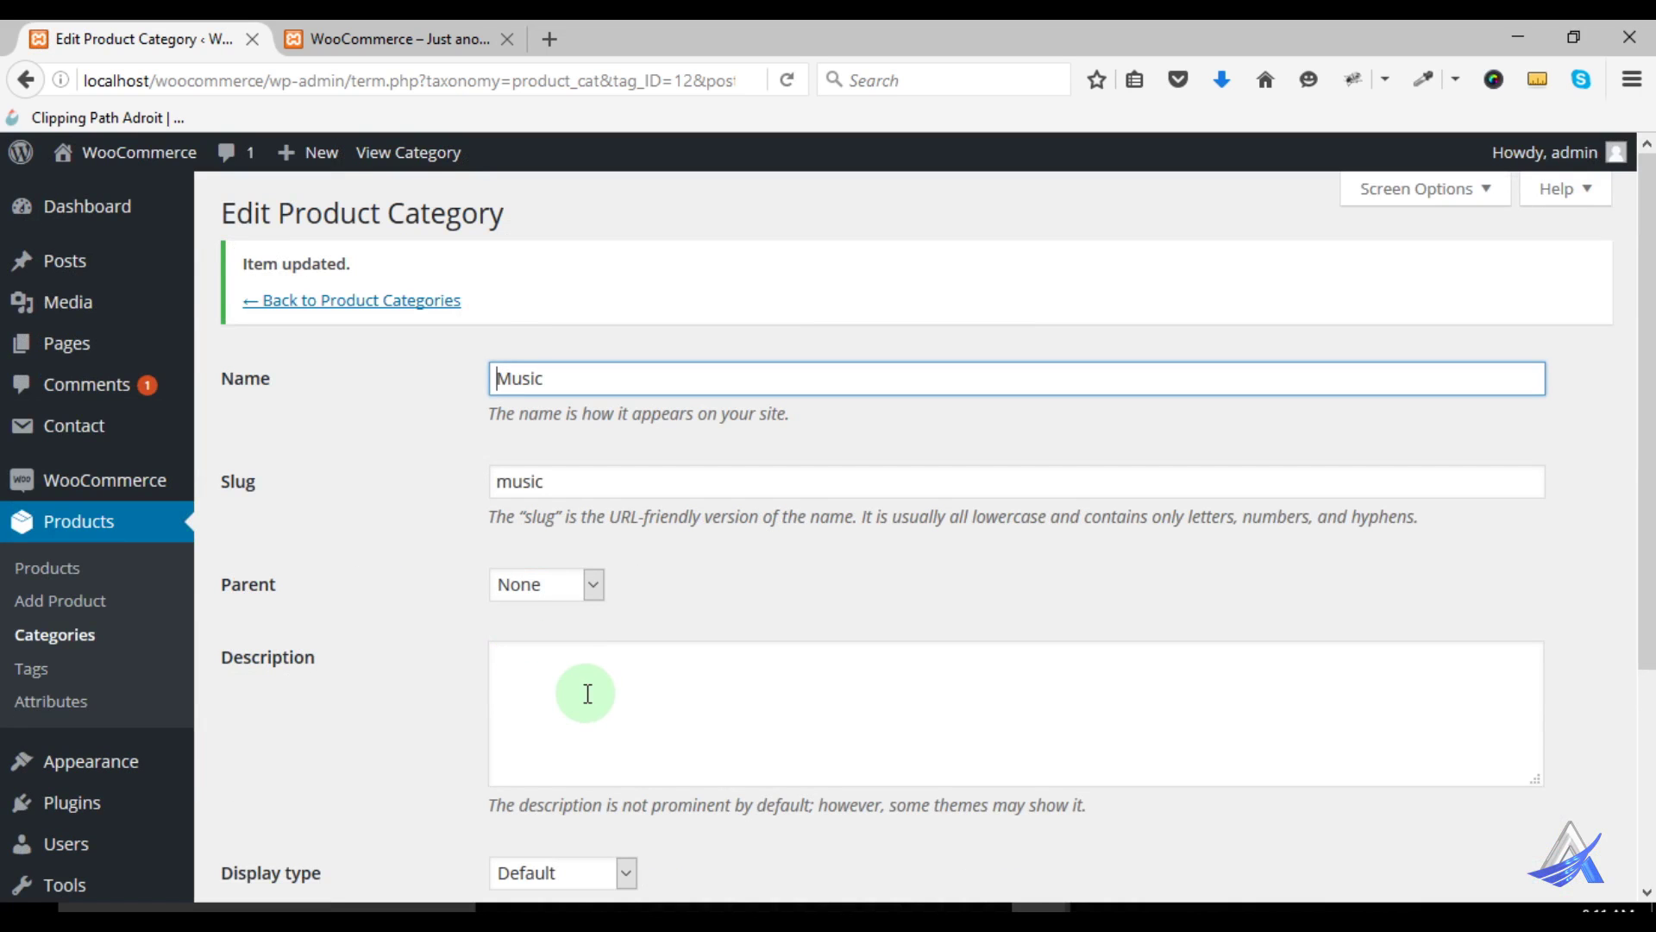
Return to the Product Categories list, glancing at the category tiles on the shop page
left_click(398, 302)
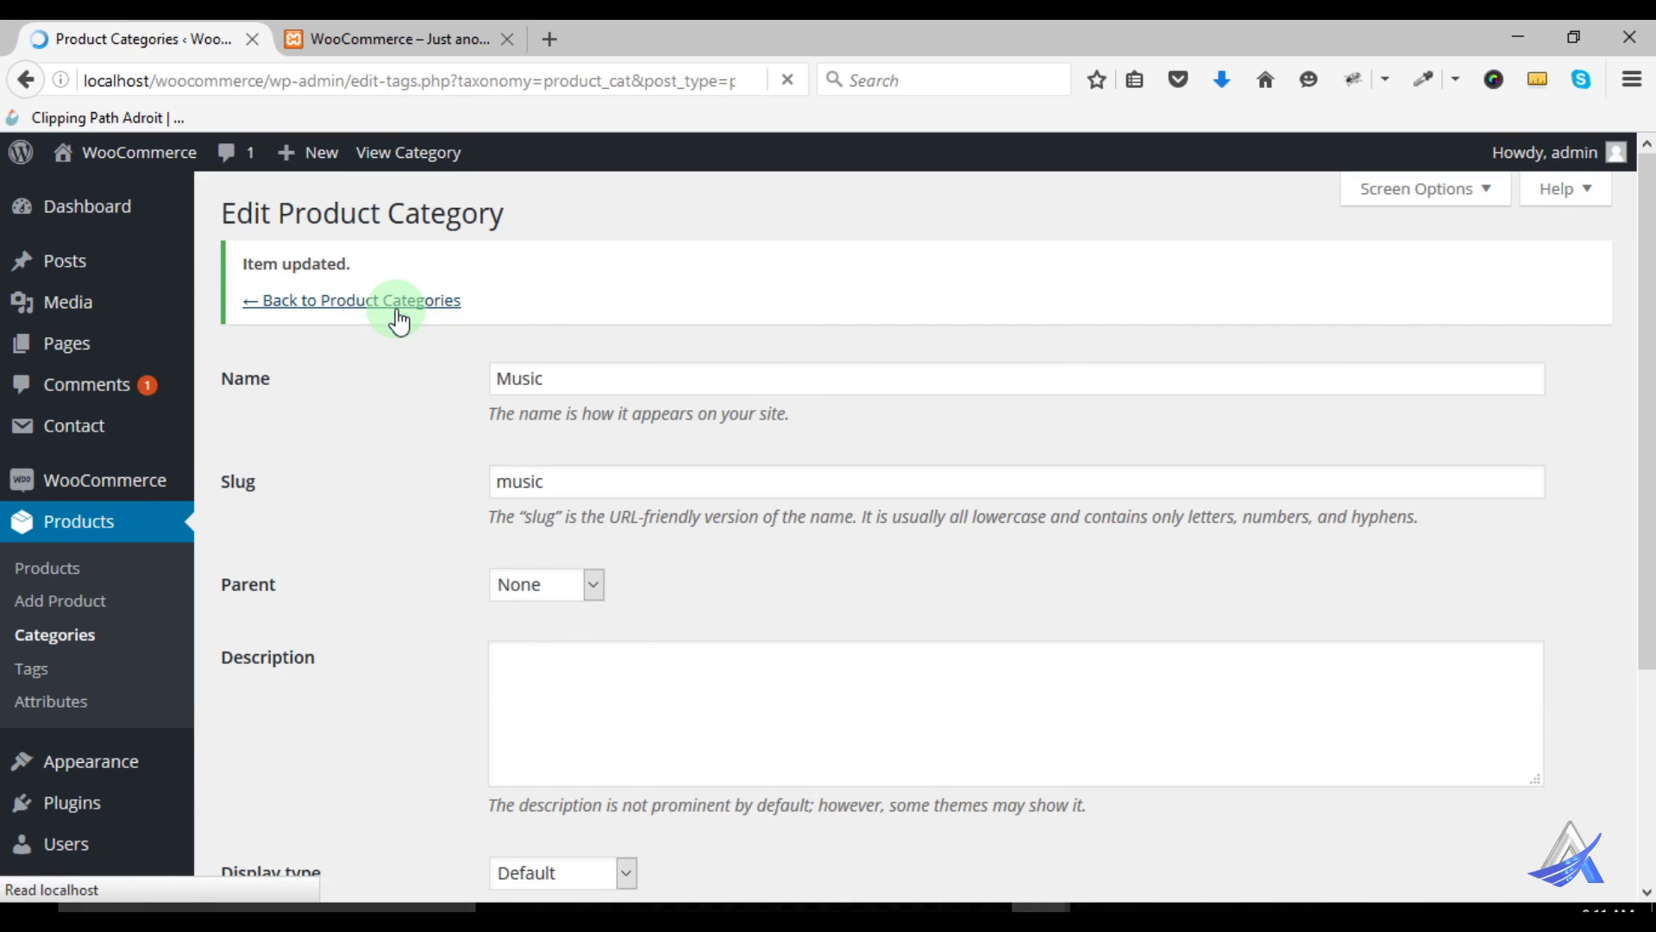
left_click(344, 35)
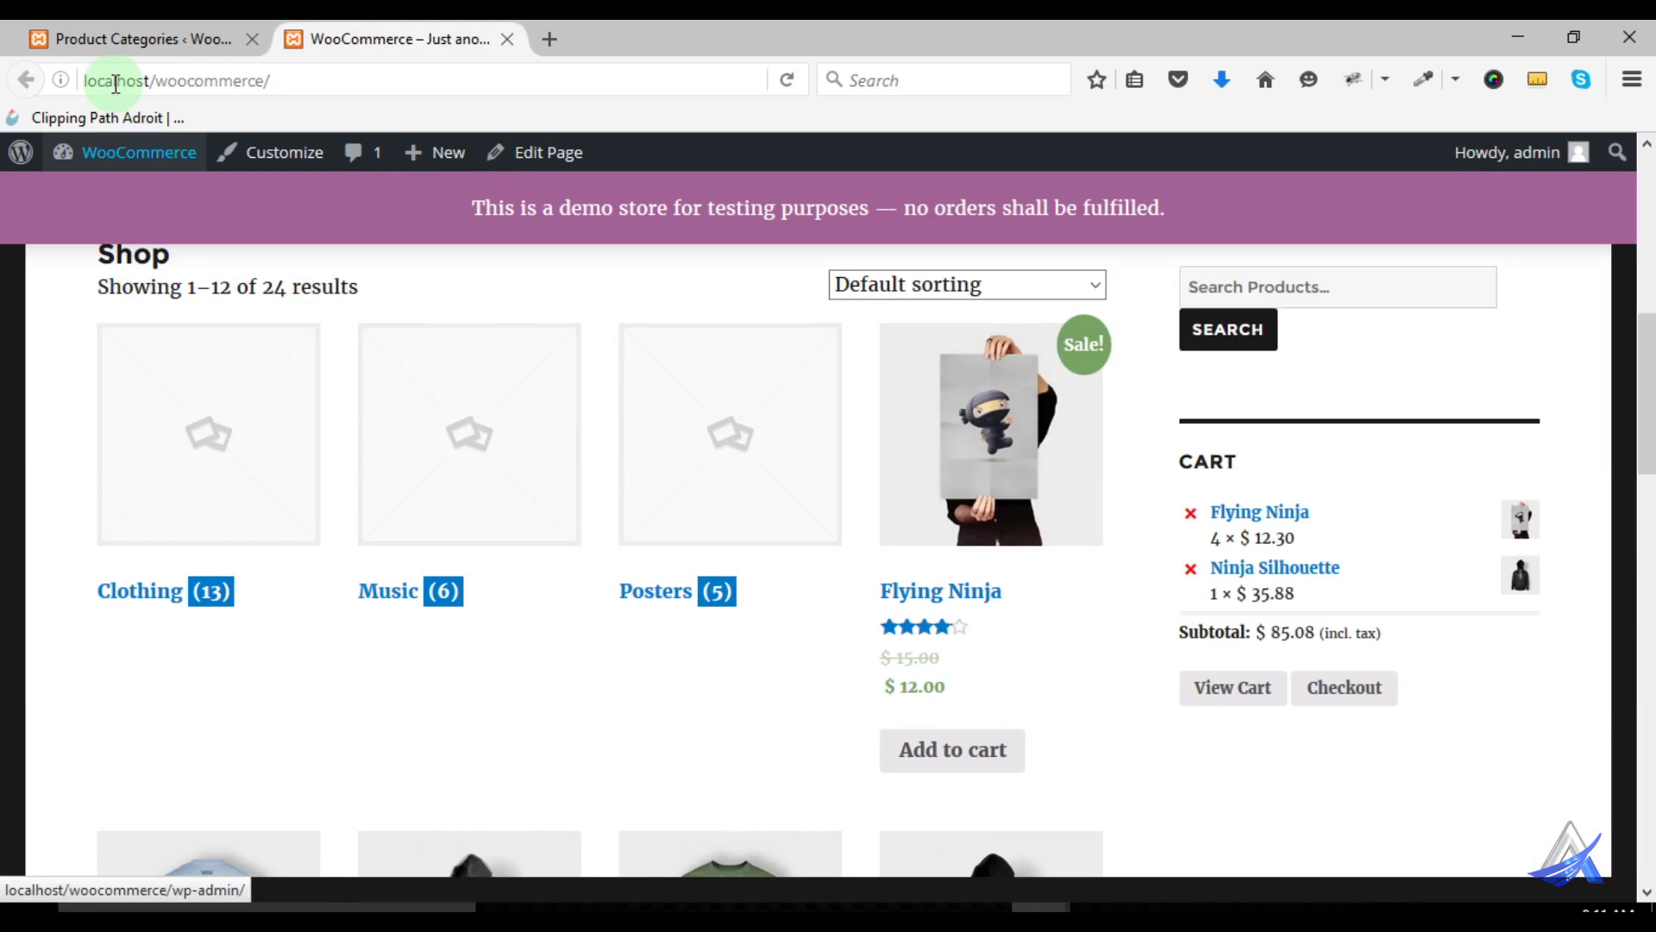
left_click(82, 38)
Edit the Posters category, set its thumbnail to the Media Library image poster_5_up-1.jpg, and update the category
scroll(936, 611, "down", 5)
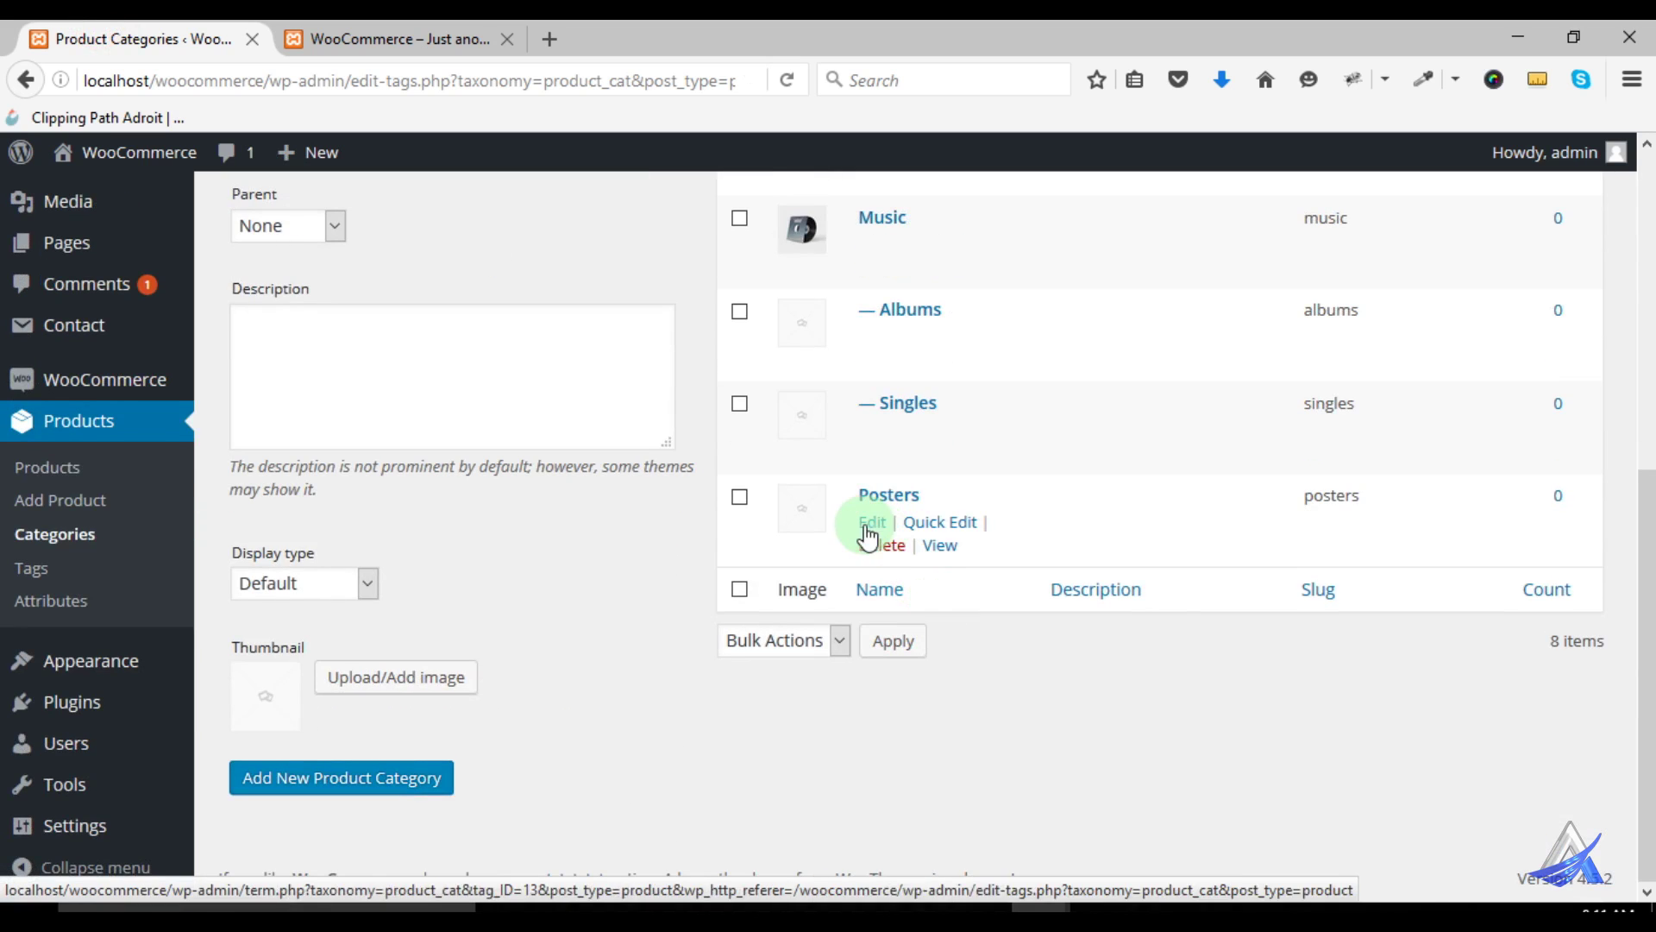
left_click(870, 526)
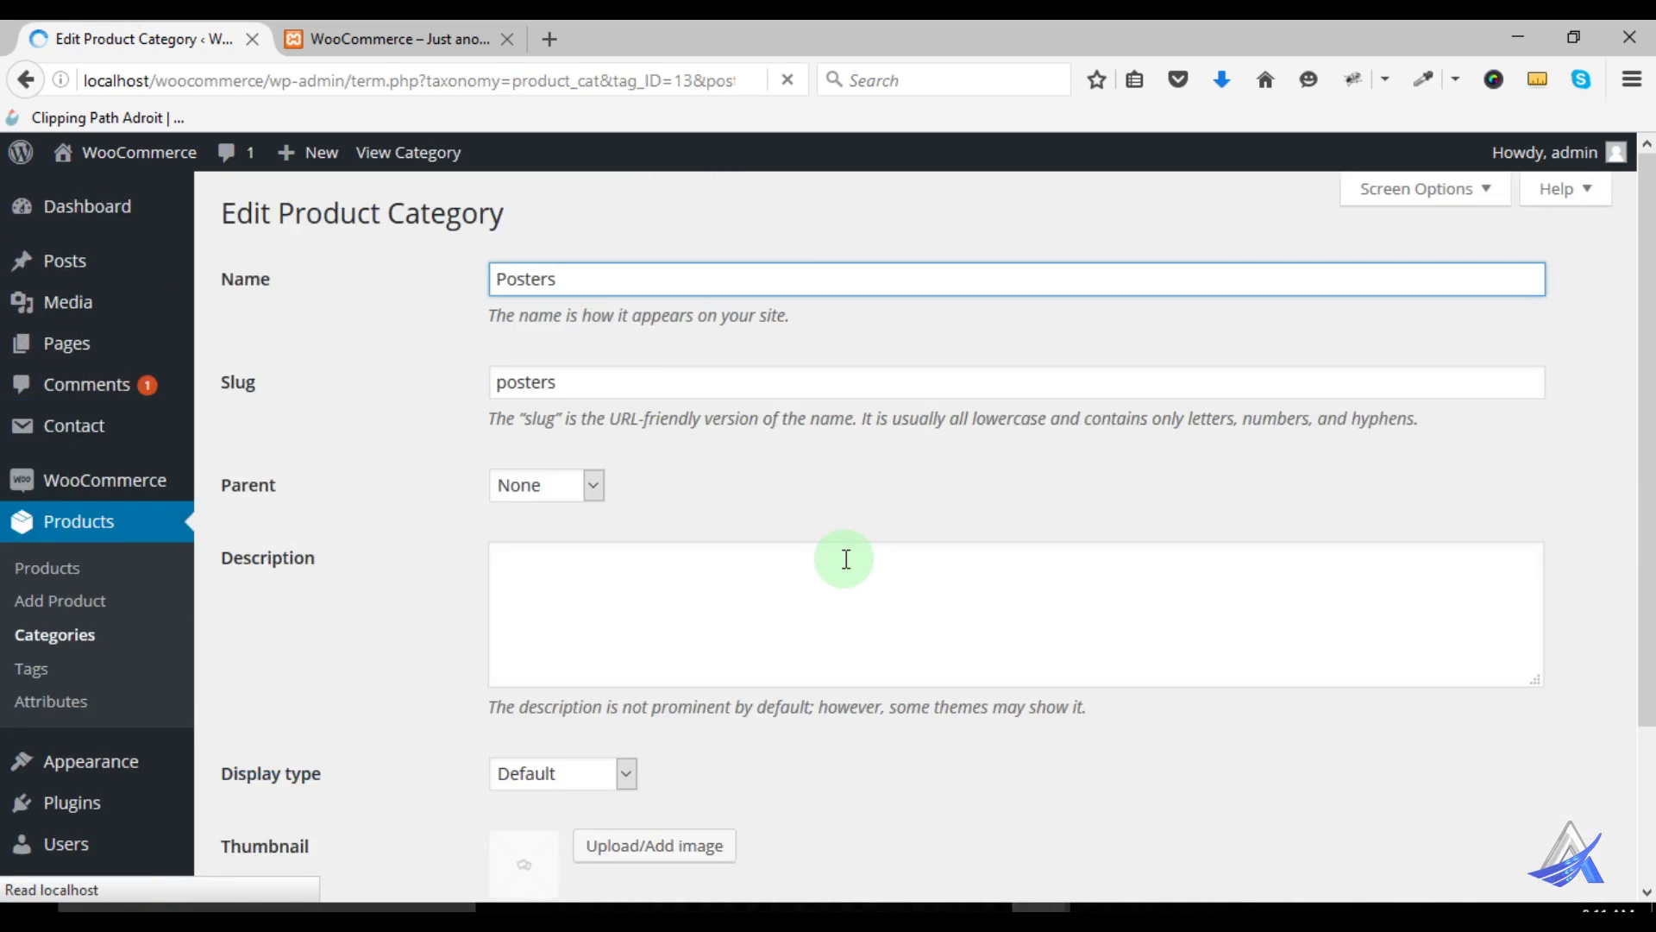
scroll(850, 562, "down", 3)
left_click(610, 657)
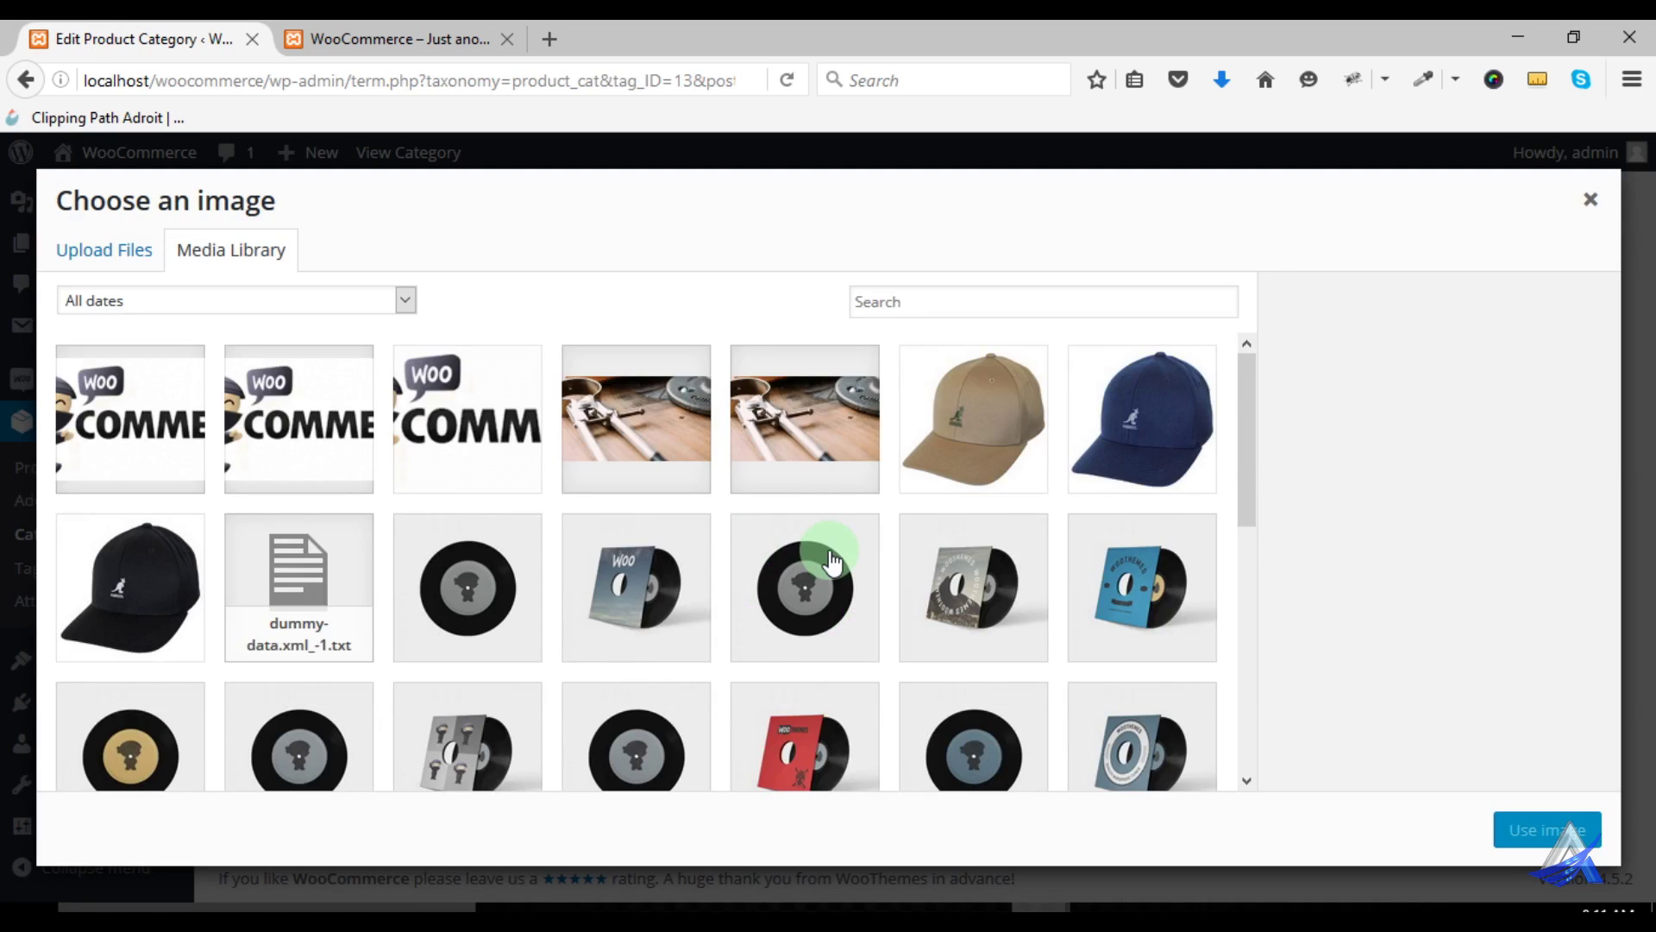
scroll(830, 557, "down", 2)
scroll(830, 560, "down", 2)
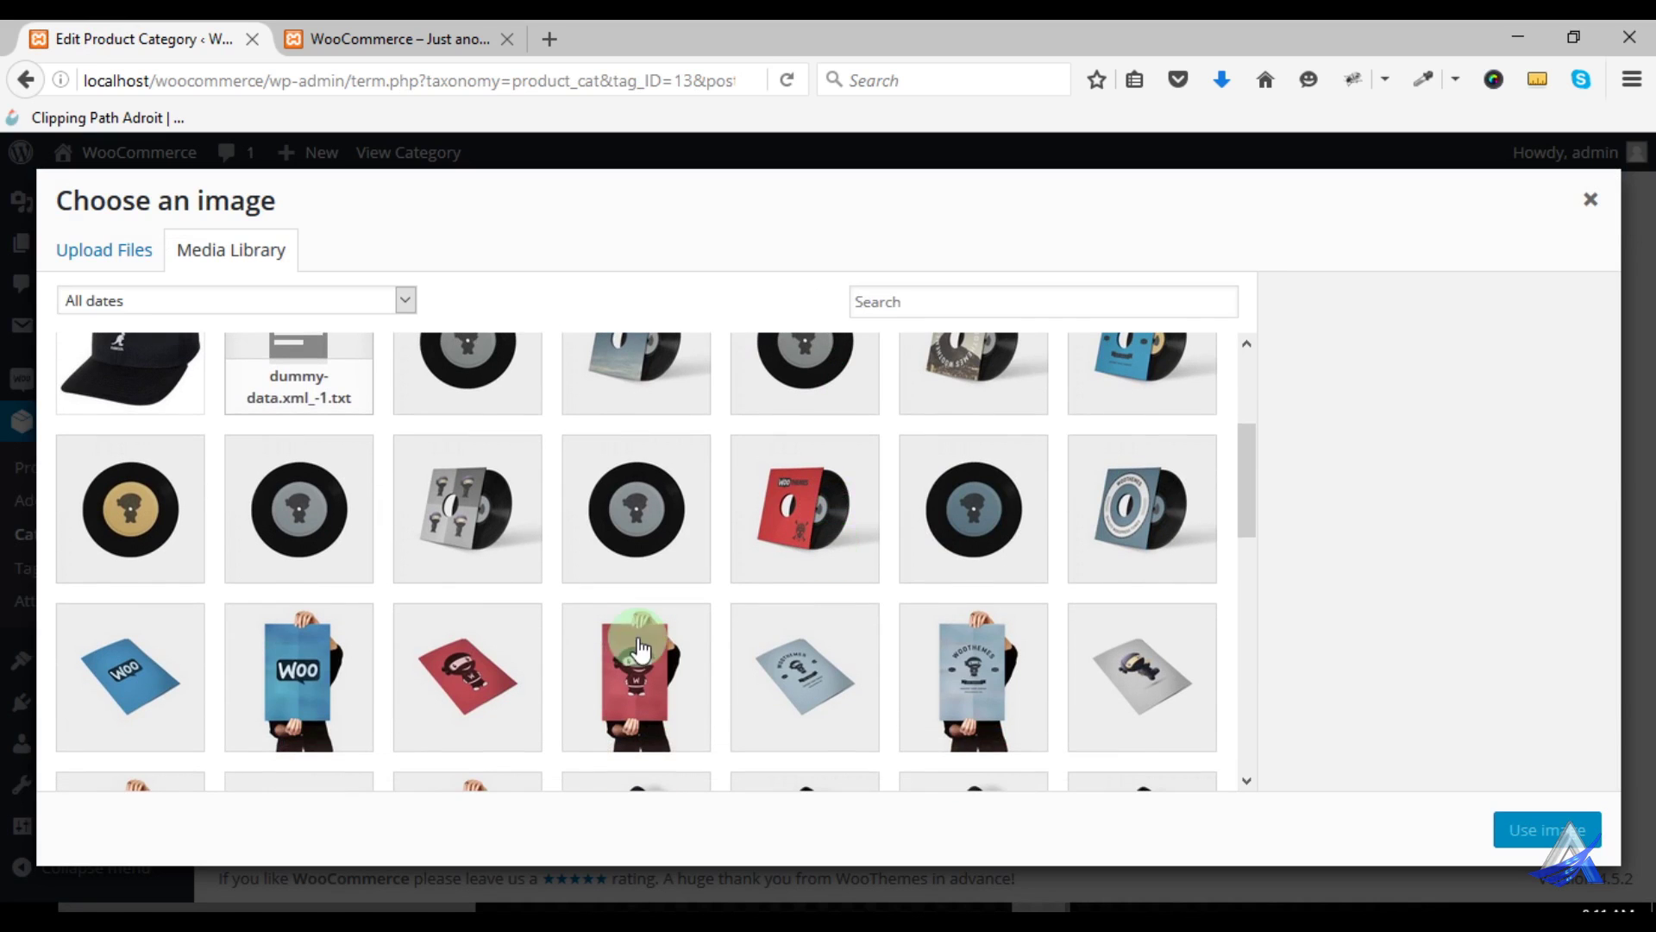
left_click(244, 681)
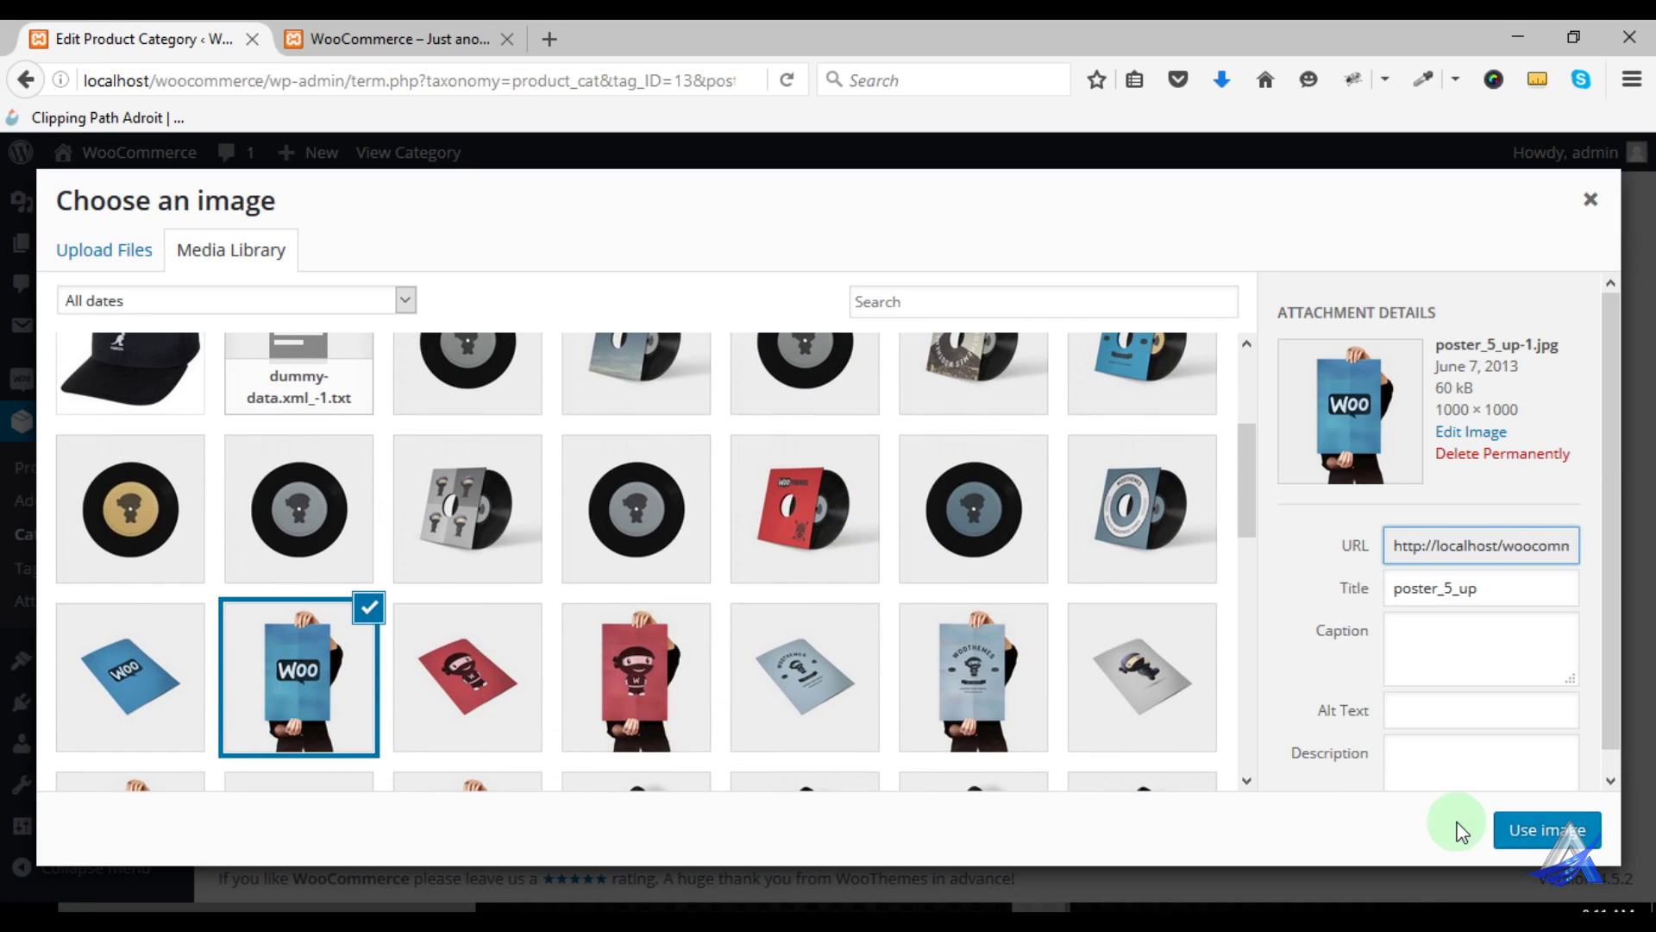
left_click(1541, 837)
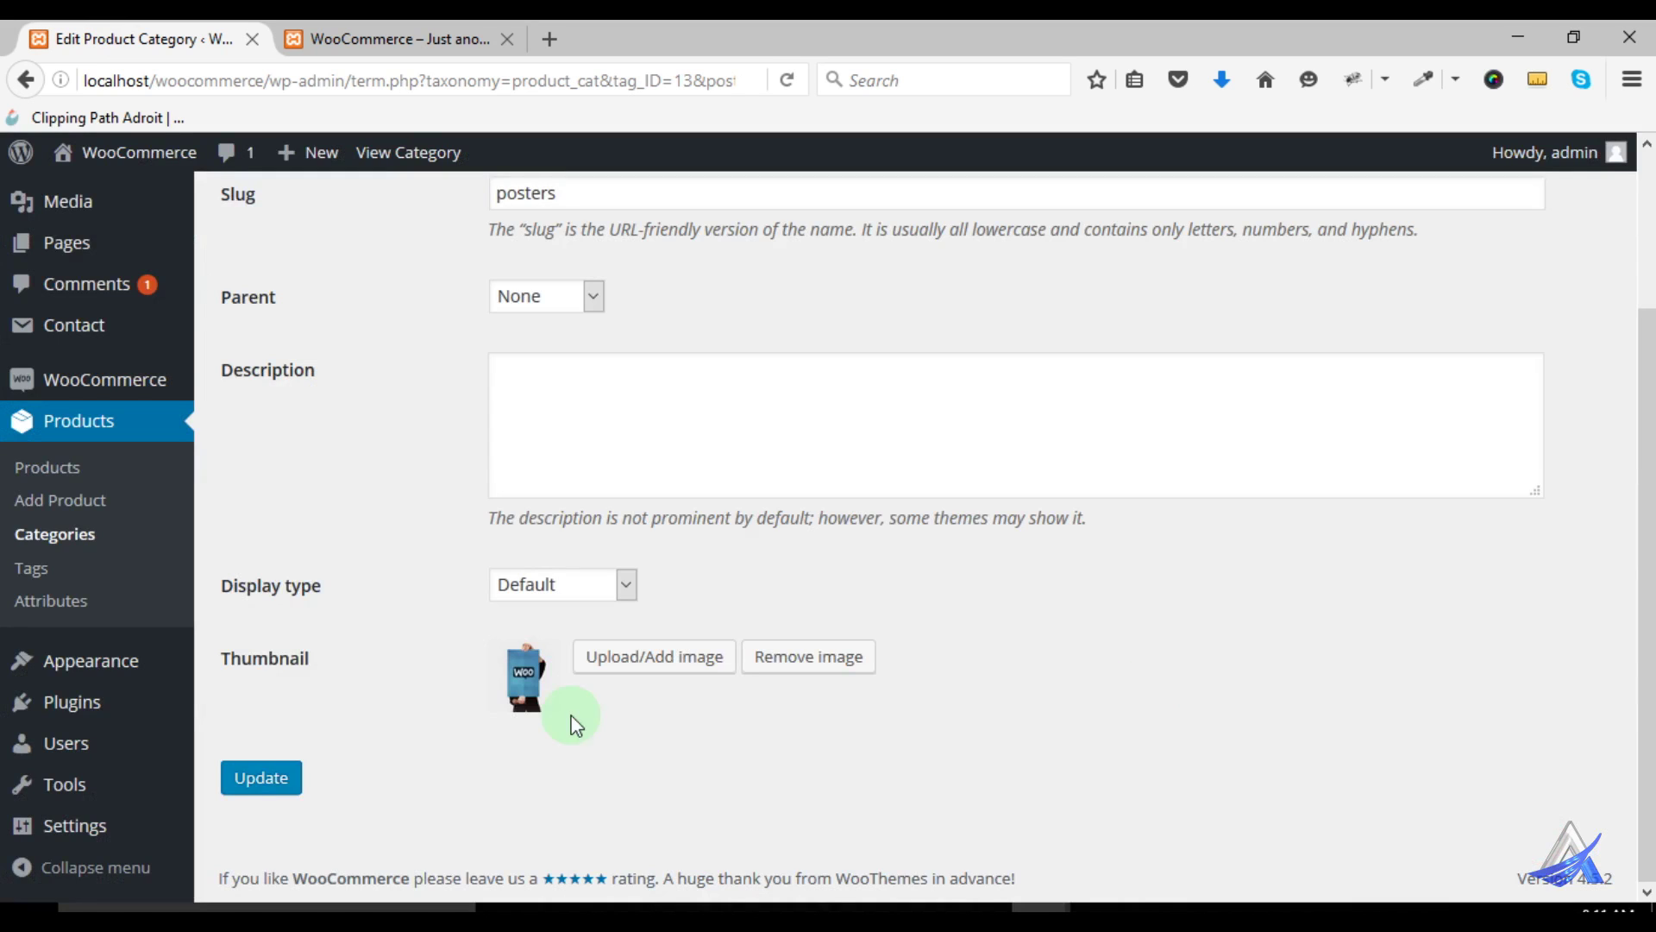
left_click(269, 779)
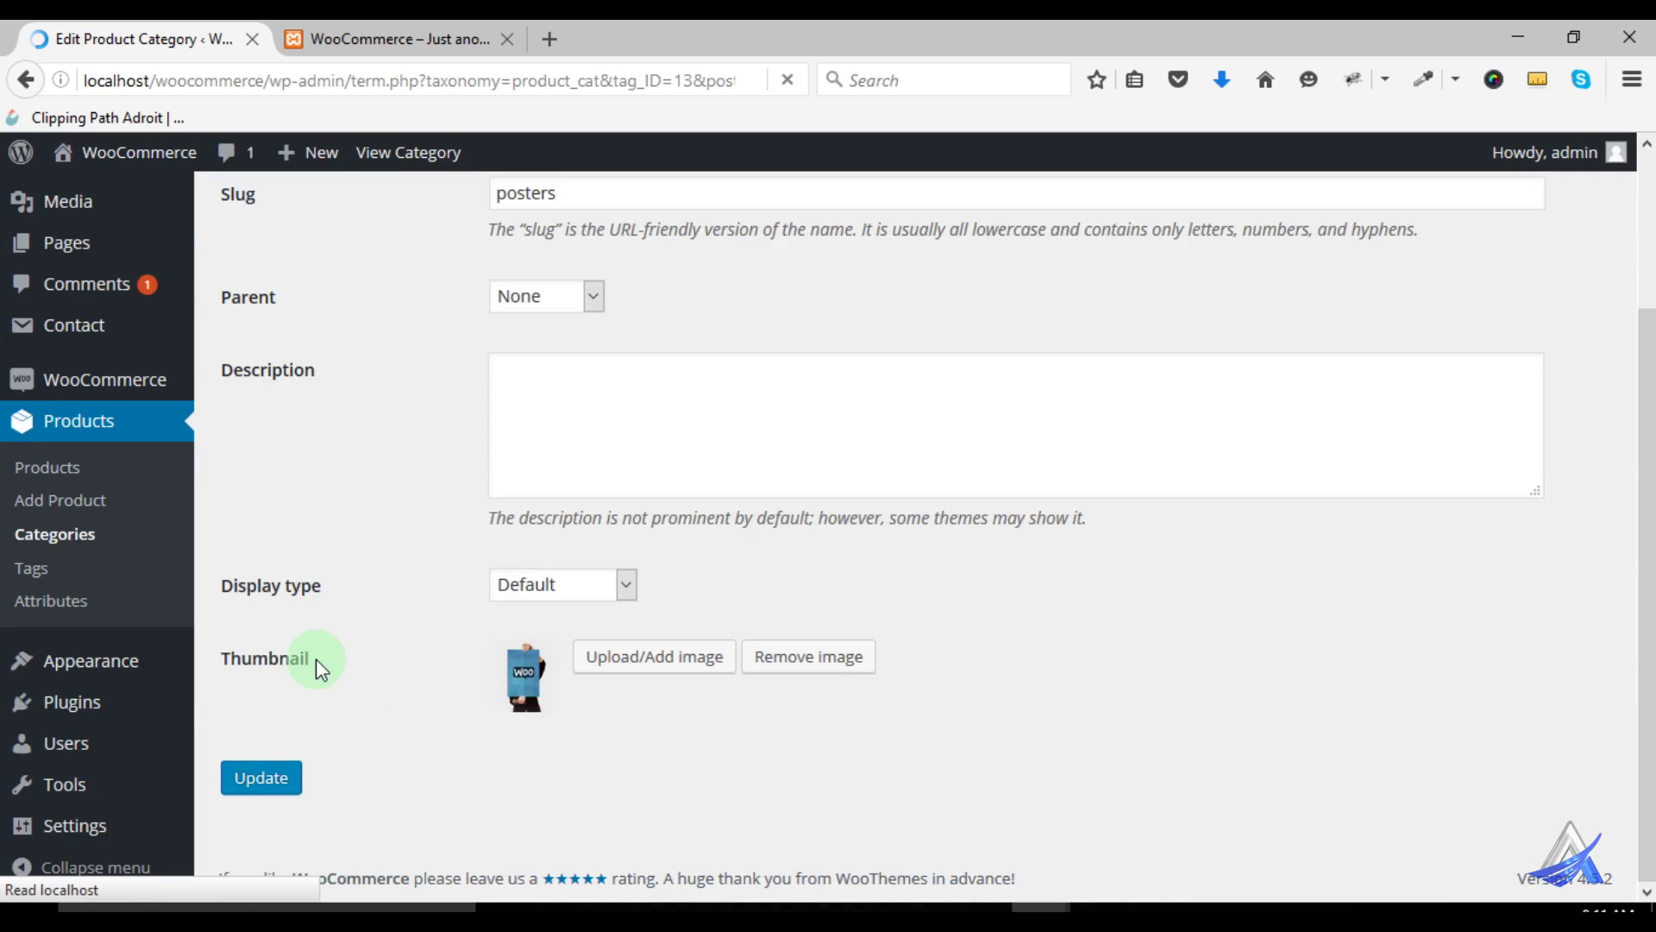
Reload the shop page to check the Clothing, Music and Posters category tiles, and return to the admin page
left_click(381, 47)
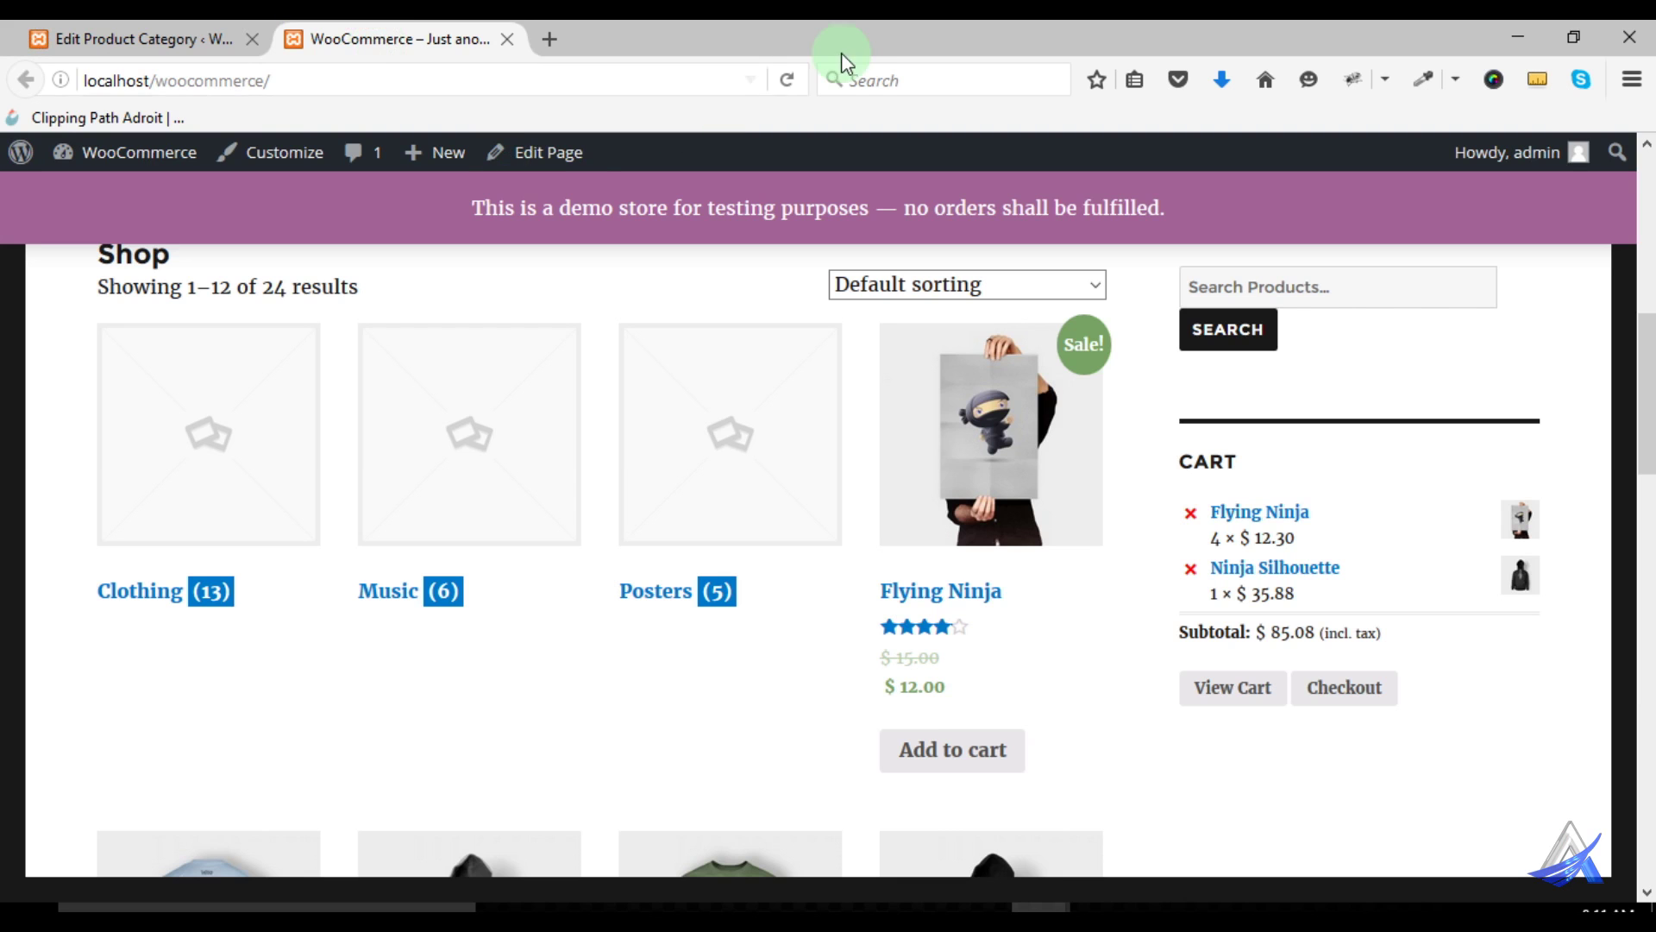
left_click(785, 77)
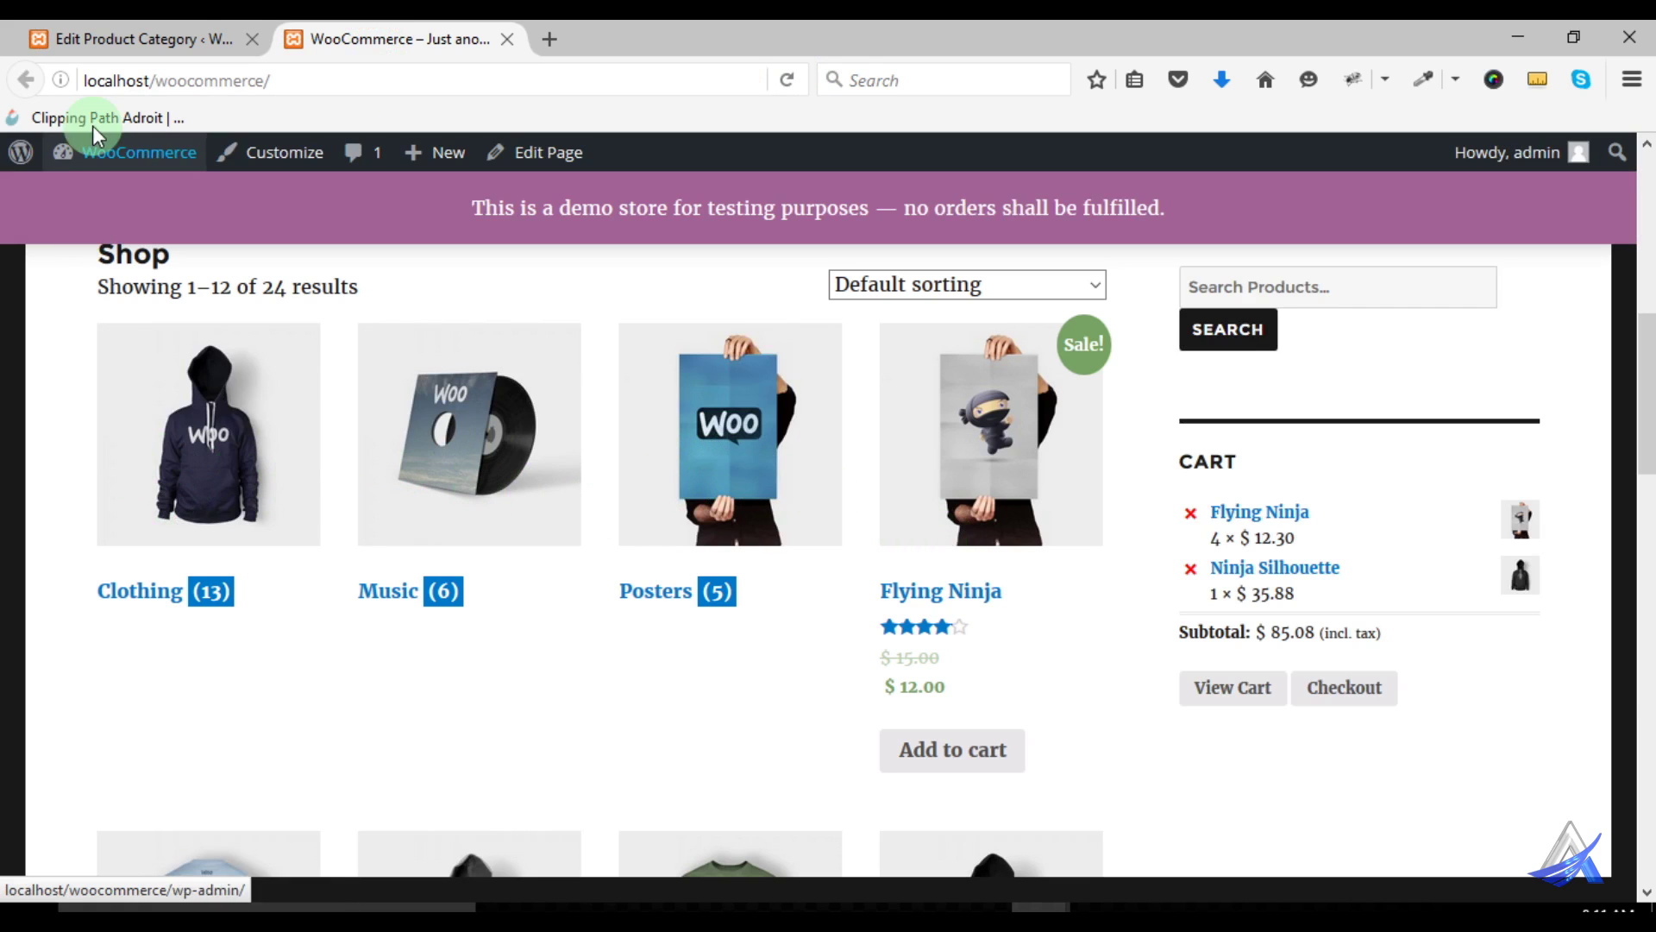
left_click(127, 42)
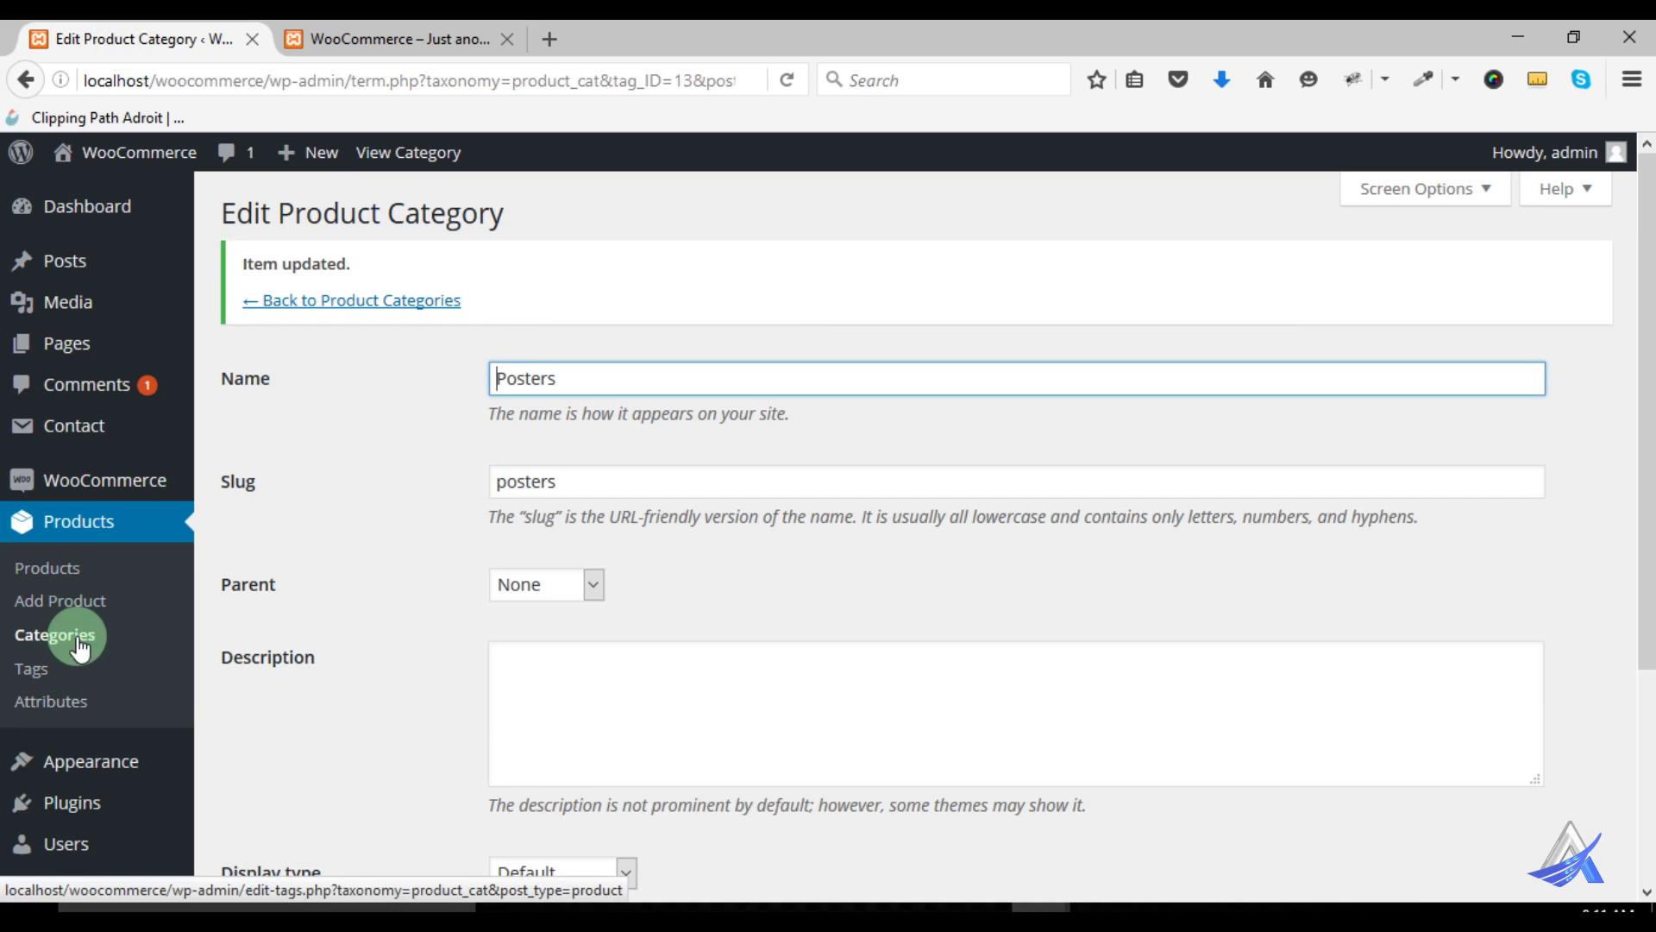
View the Product Tags page and the product Attributes list, and open the terms configuration for the color attribute
left_click(33, 688)
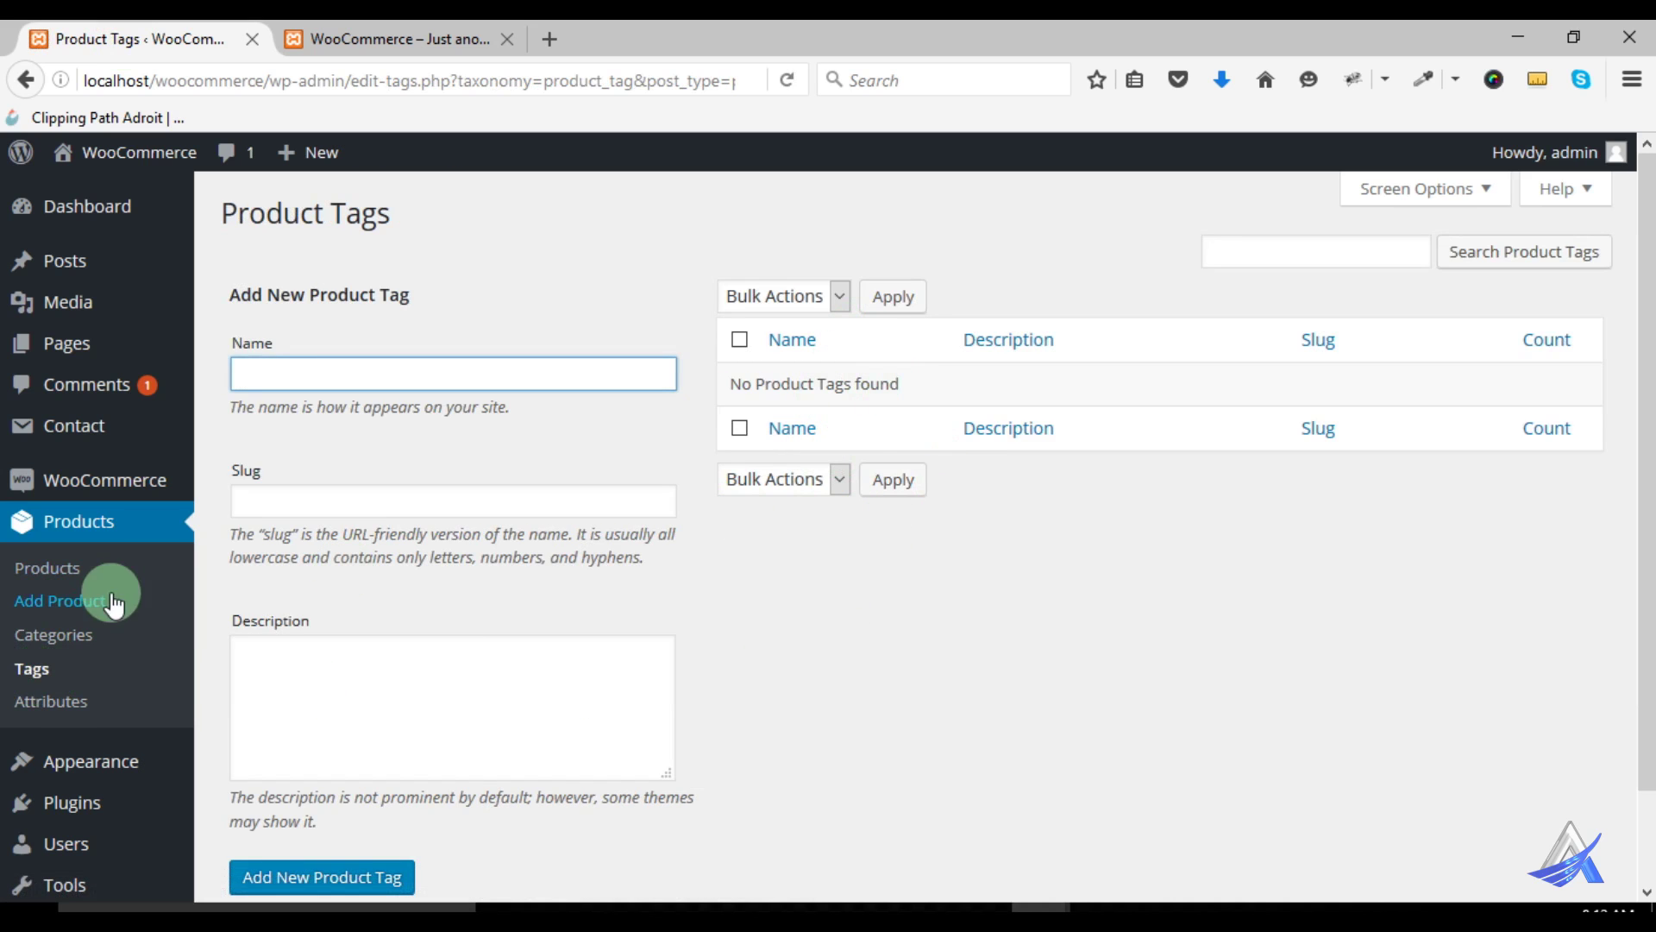
left_click(62, 703)
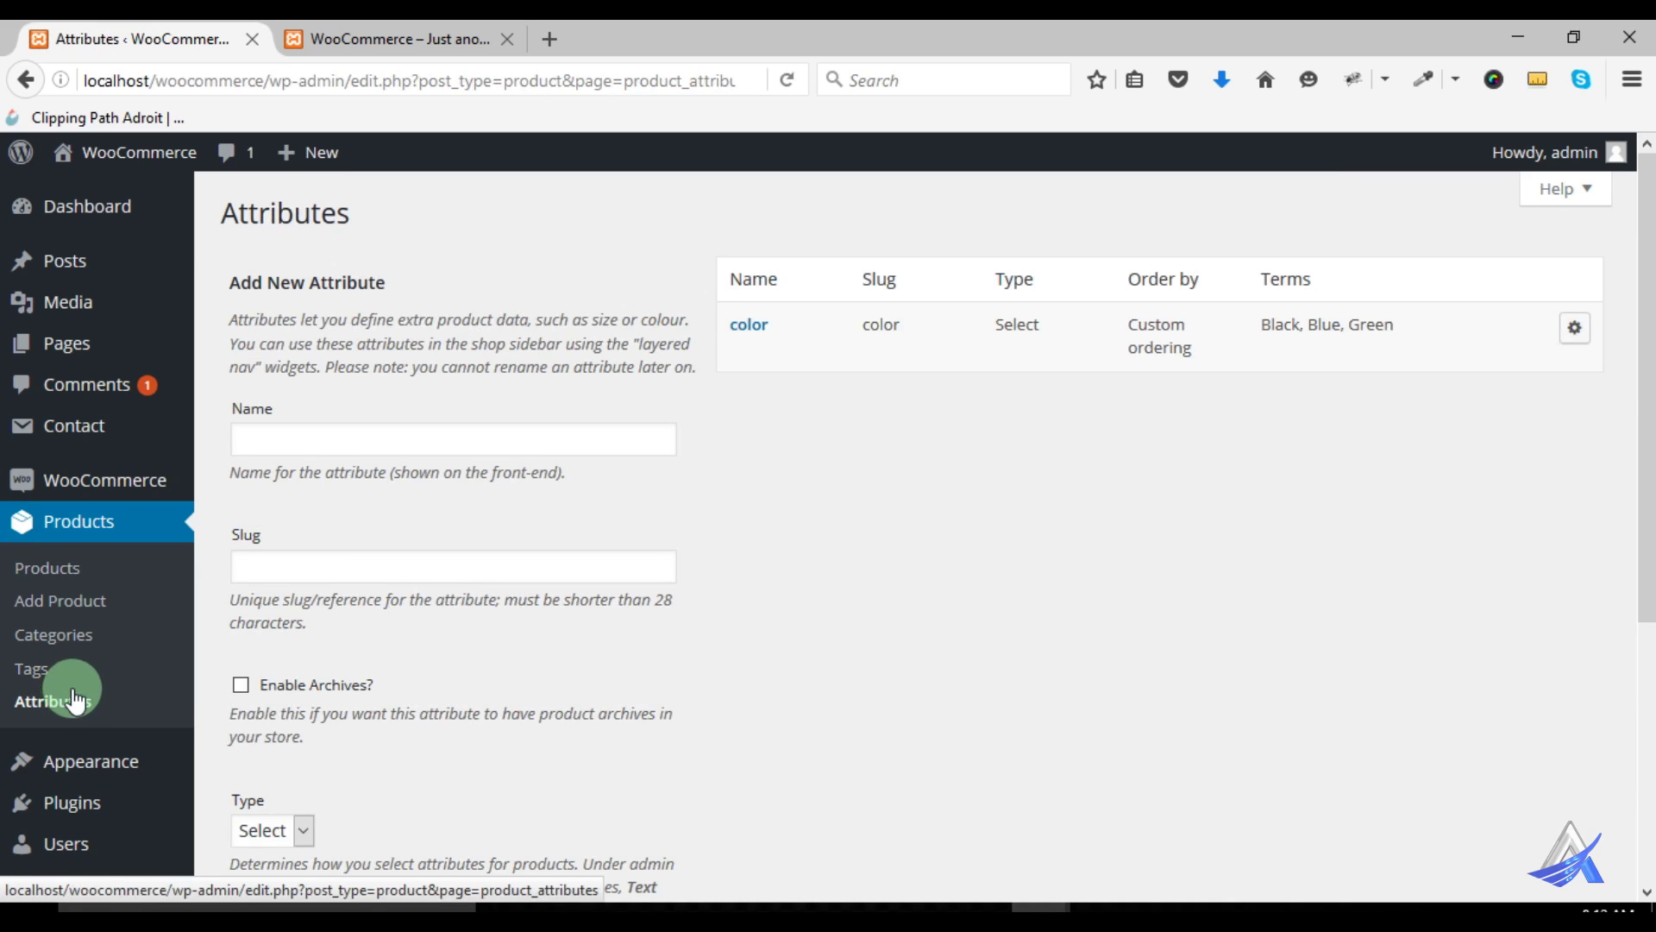
mouse_move(757, 358)
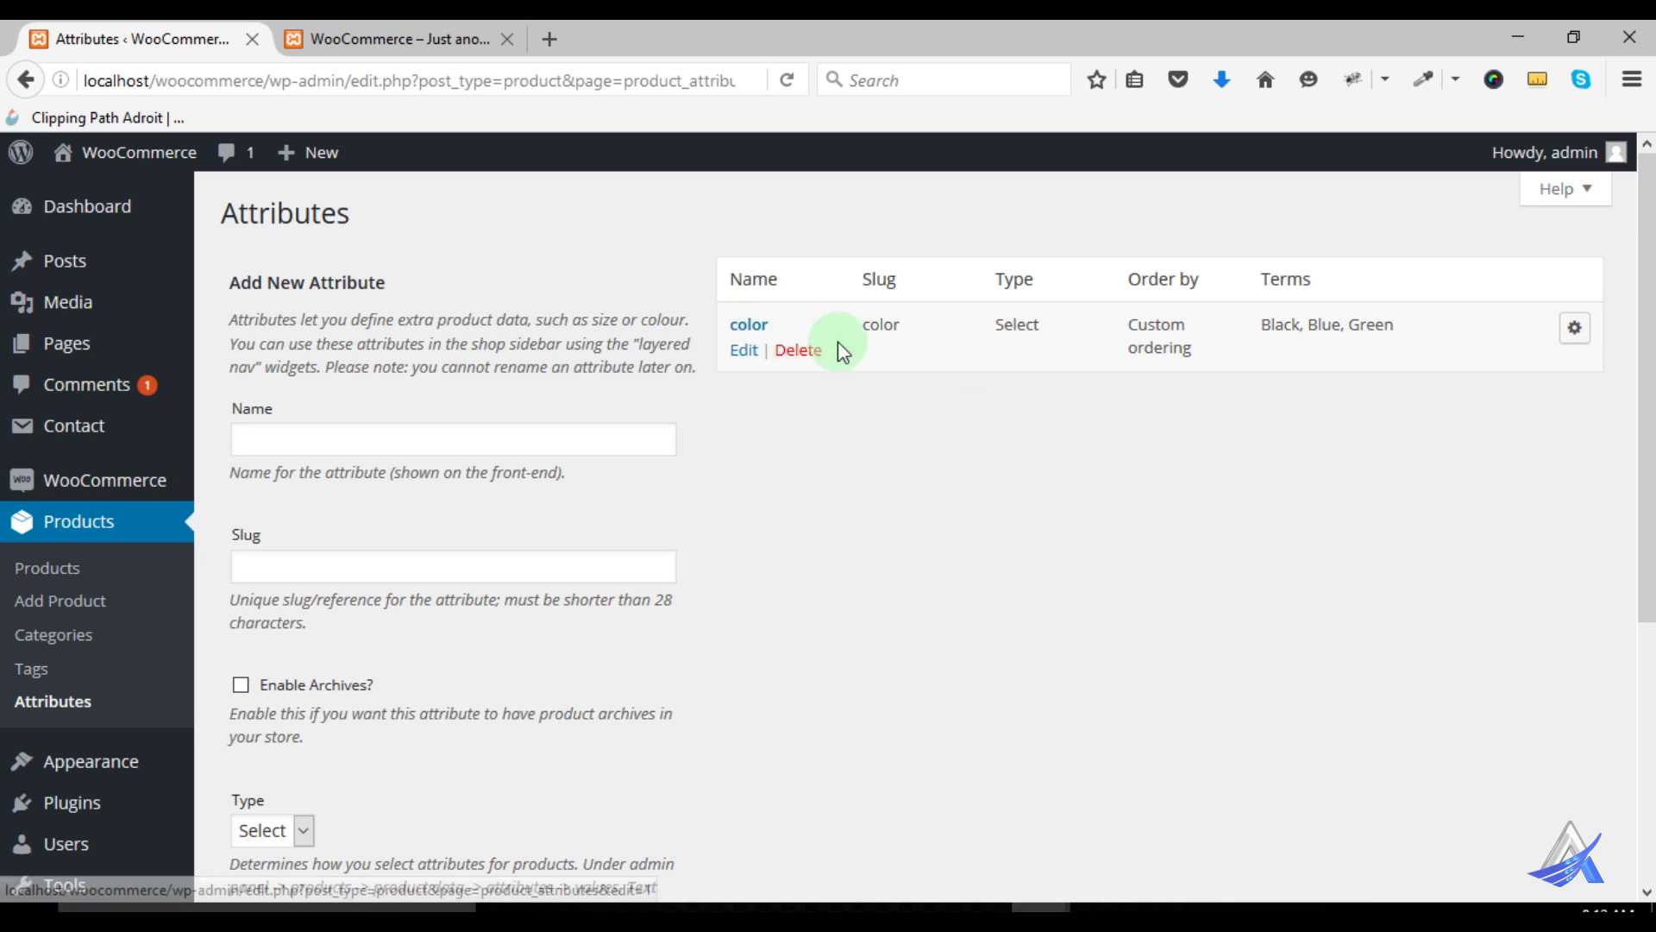
left_click(1578, 332)
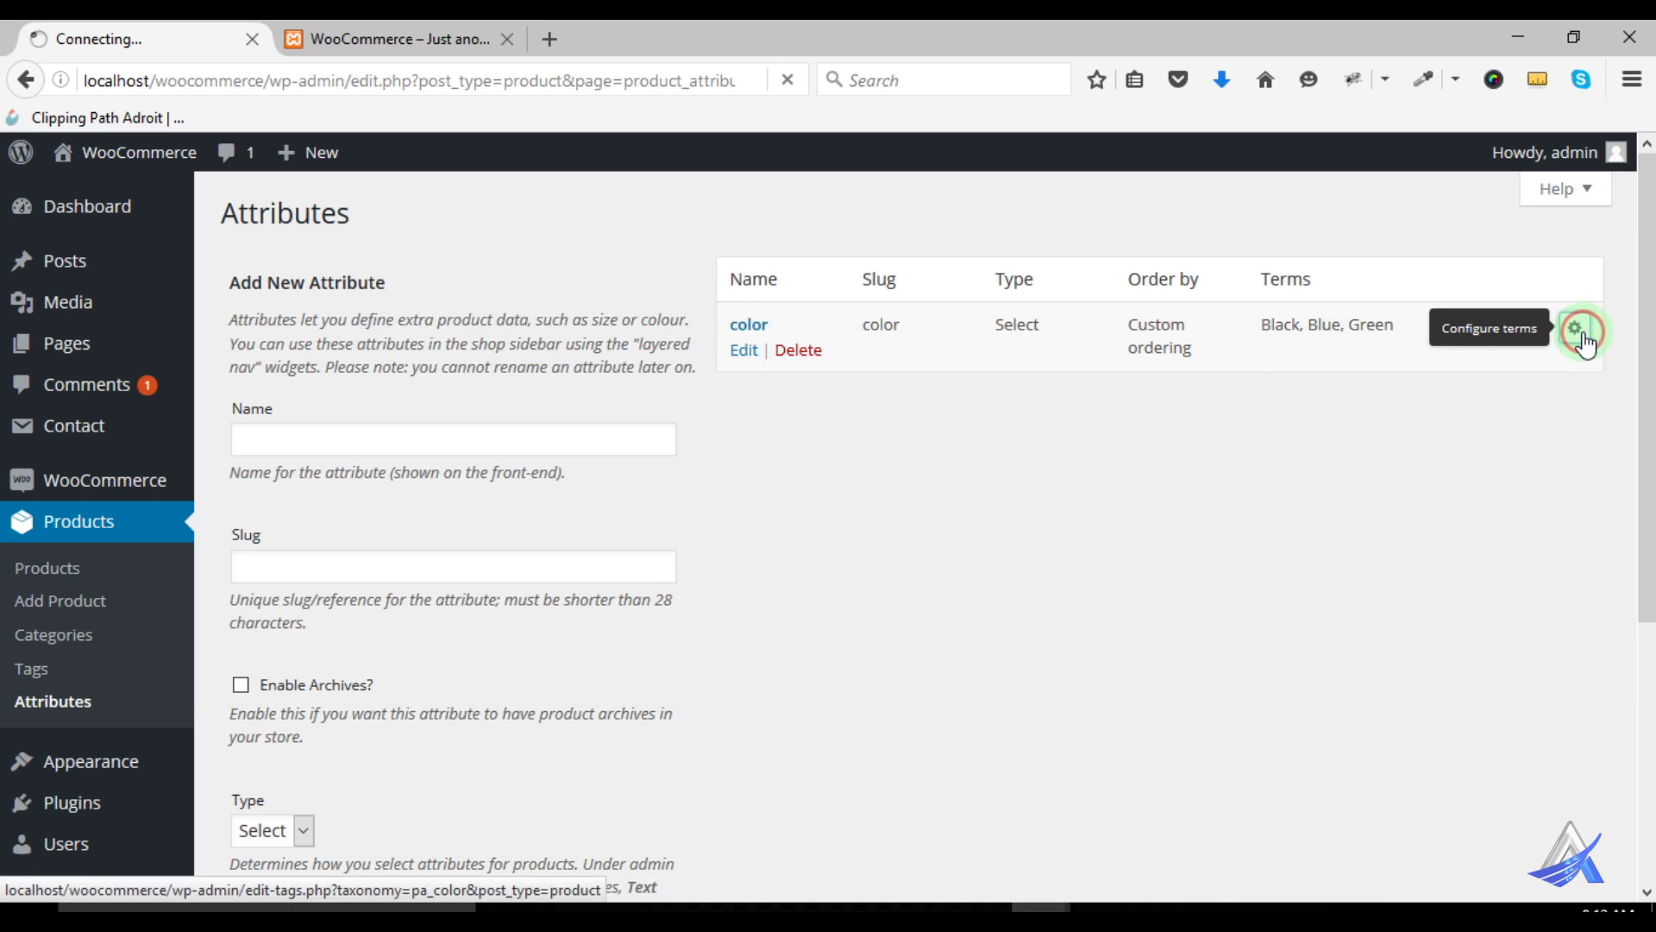